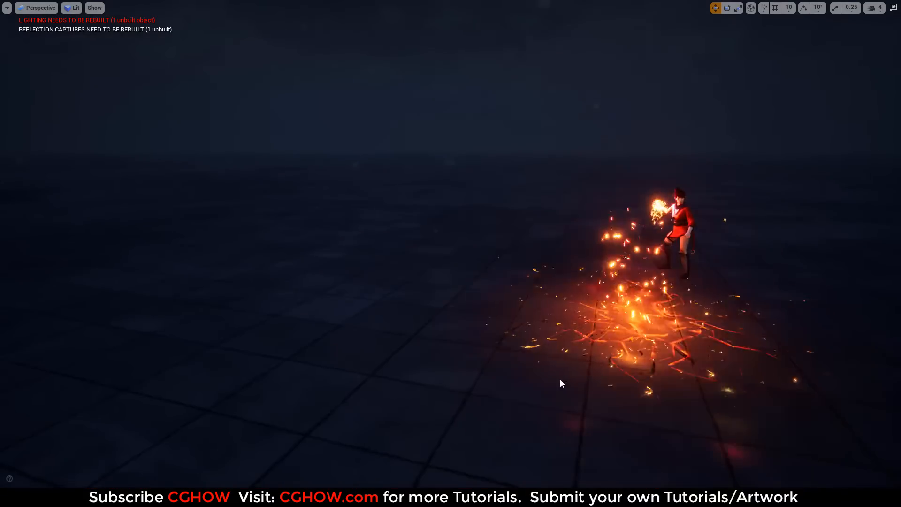
# Step: View the lava attack from another angle, restore the full editor layout, and browse the level files in the maps folder
pyautogui.moveTo(592, 384); pyautogui.dragTo(382, 368, button='right')
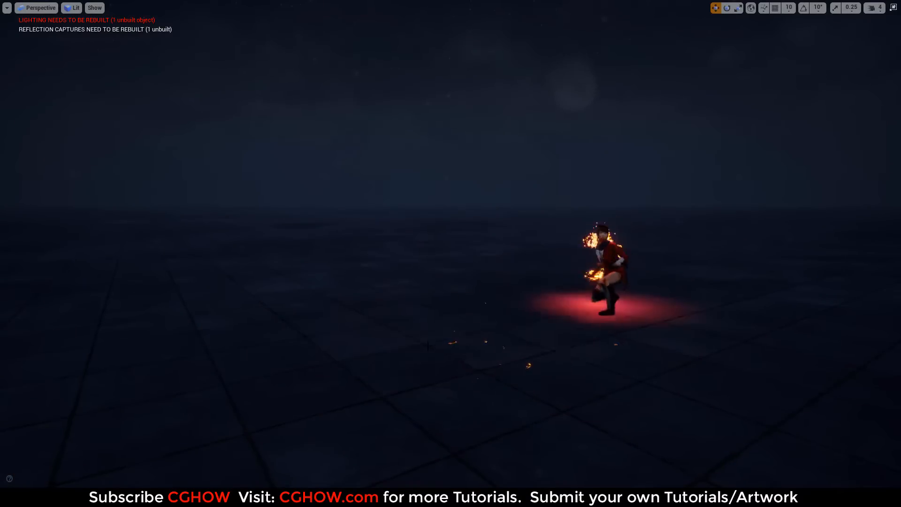
pyautogui.press('F11')
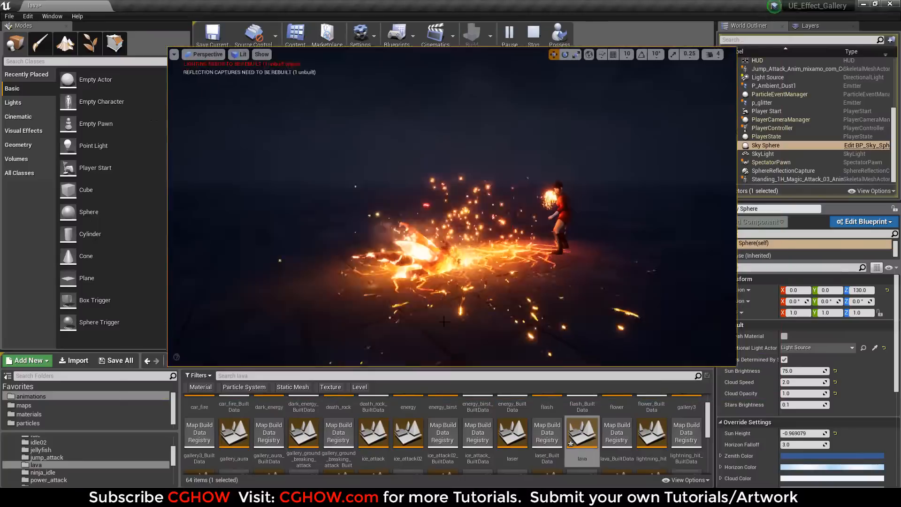
pyautogui.scroll(-1, 352, 411)
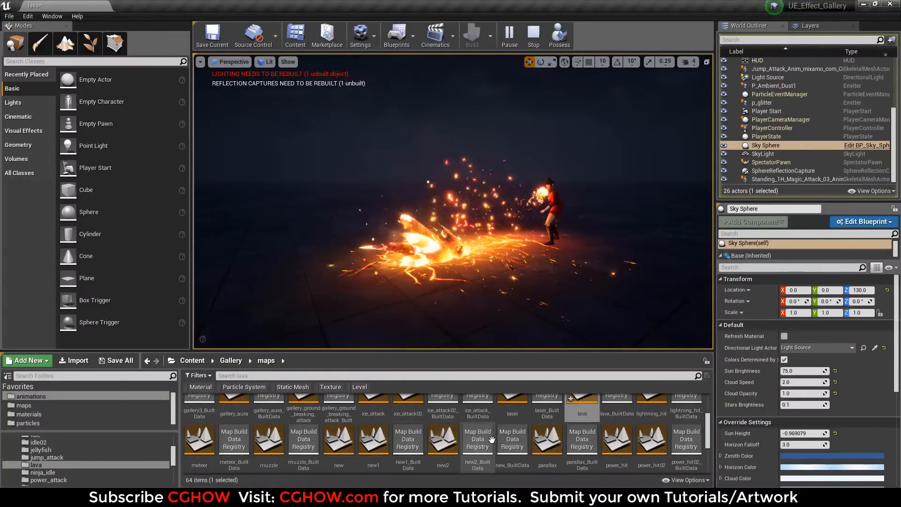
pyautogui.scroll(1, 636, 434)
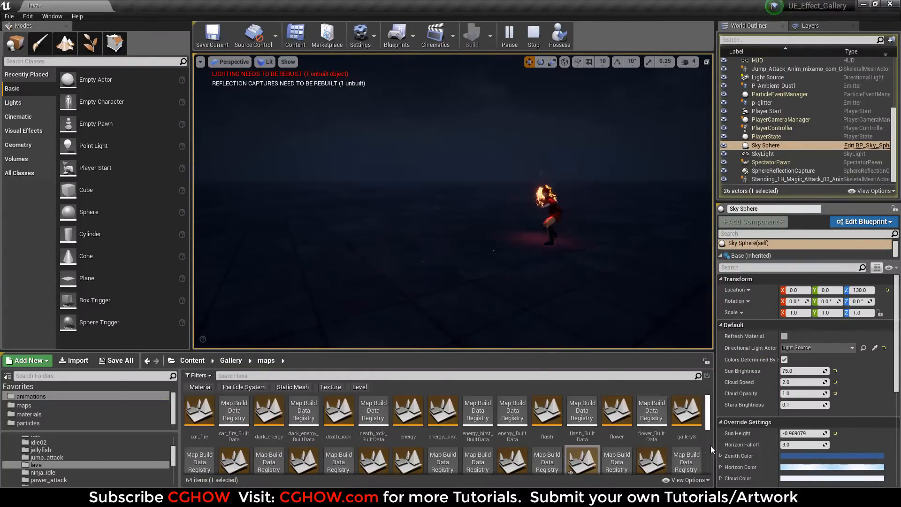
pyautogui.scroll(-2, 515, 424)
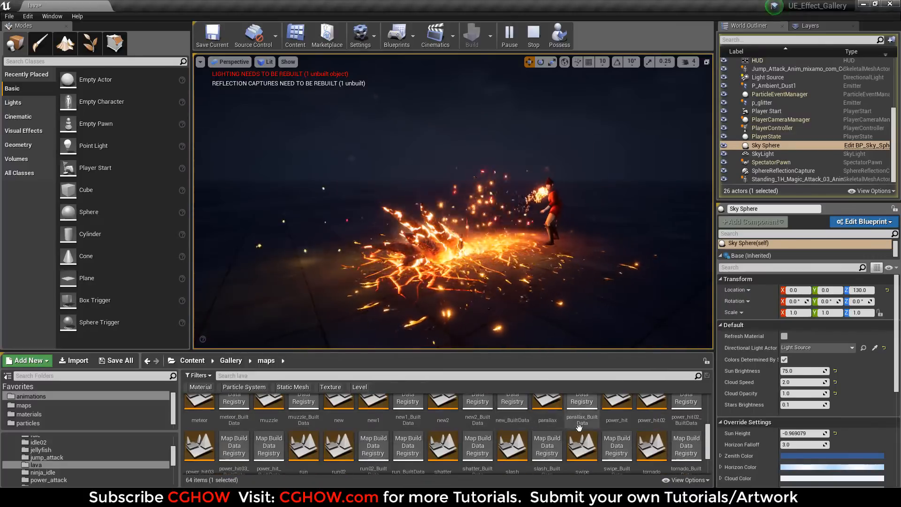
pyautogui.scroll(-2, 515, 424)
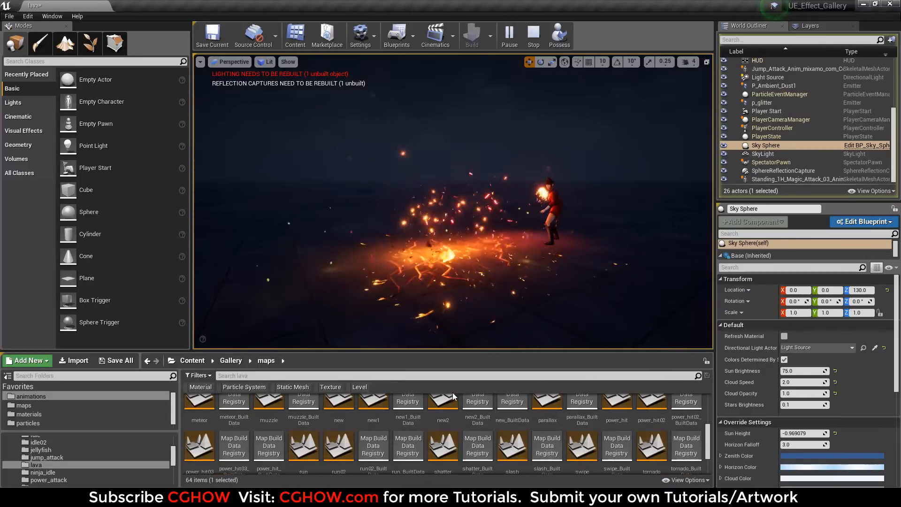
# Step: Search the maps folder for "ice" and open the ice_attack level, ending the running play session
pyautogui.click(244, 374)
pyautogui.write('ic')
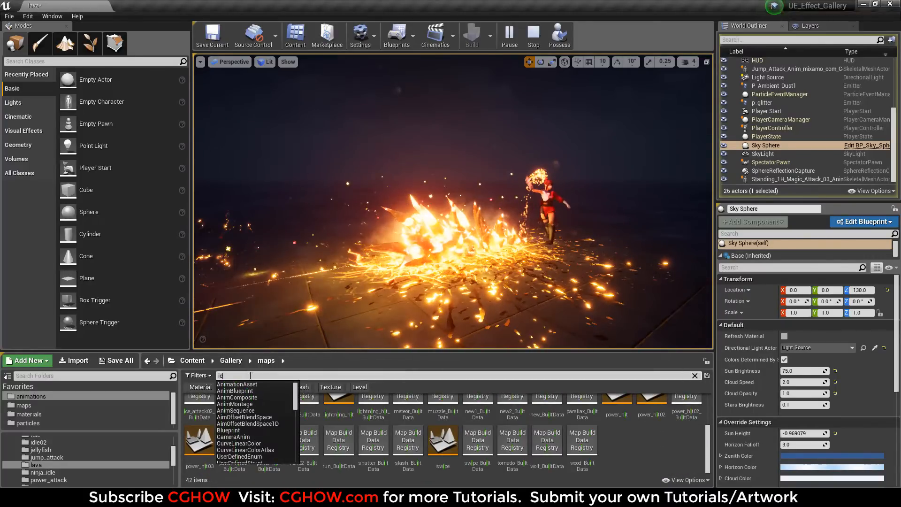
pyautogui.write('e')
pyautogui.doubleClick(200, 411)
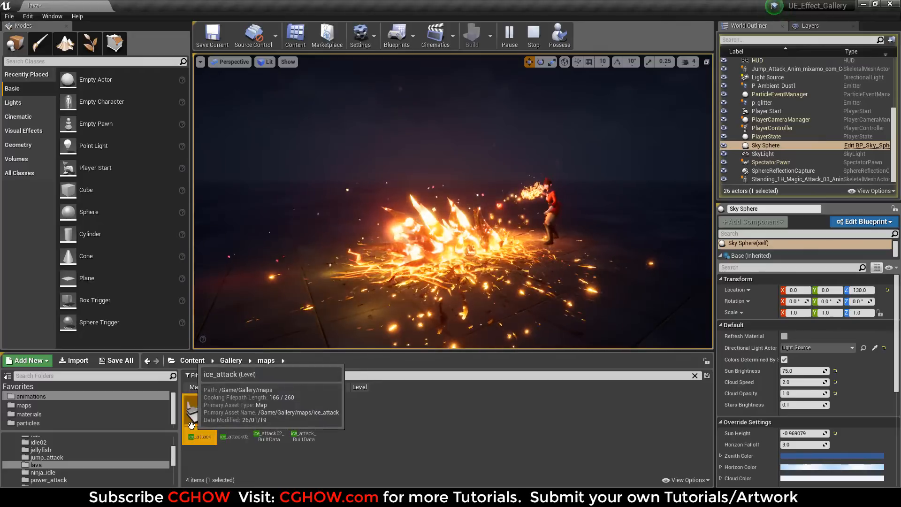
pyautogui.click(538, 336)
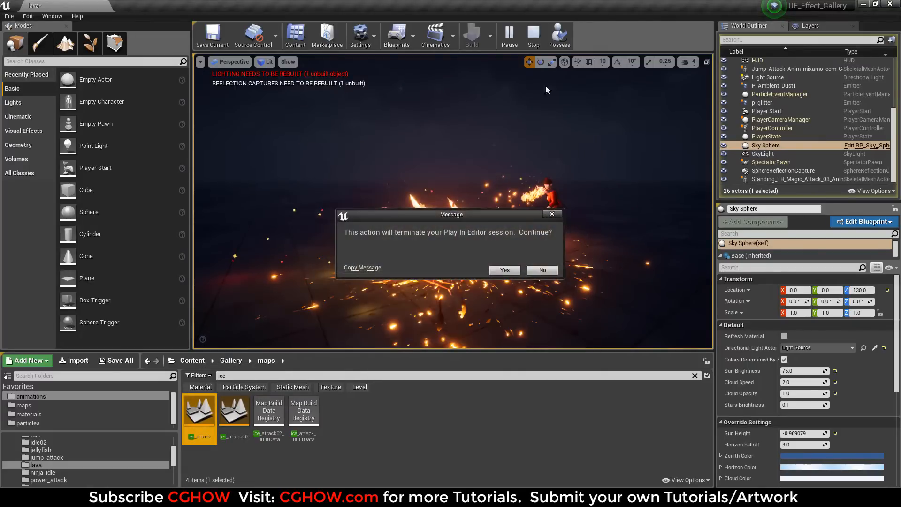
pyautogui.click(505, 270)
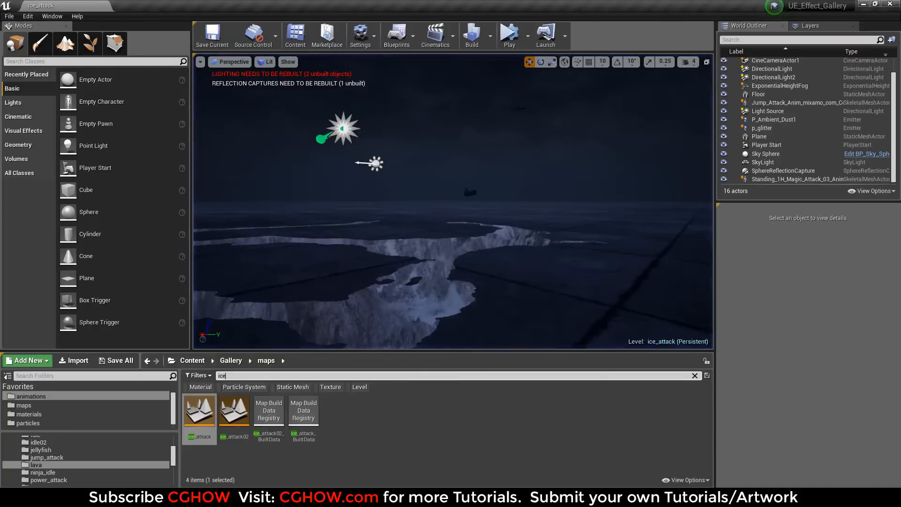
# Step: Delete the Plane actor with the cracked ground surface from the ice_attack level
pyautogui.click(428, 293)
pyautogui.press('Delete')
pyautogui.scroll(-5, 443, 177)
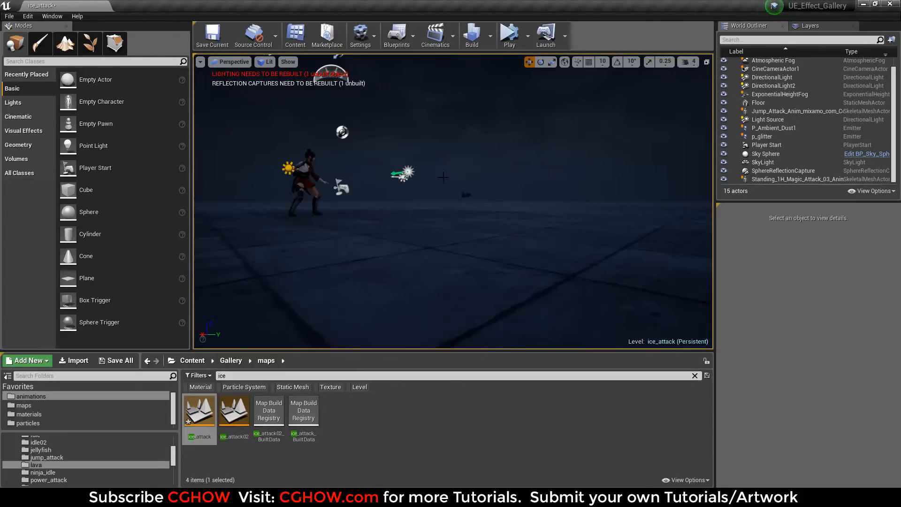
# Step: Run the ice_attack level to examine the ice attack effect, and end the play session
pyautogui.click(509, 42)
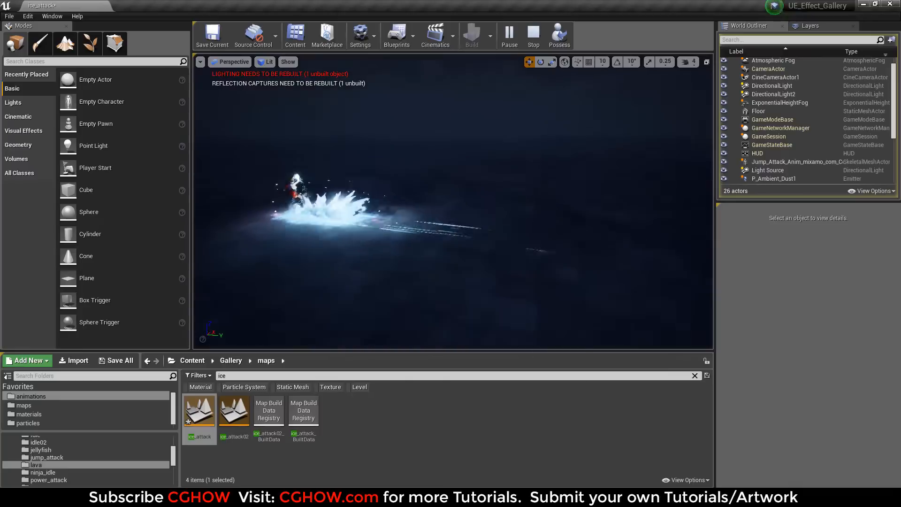
pyautogui.click(402, 239)
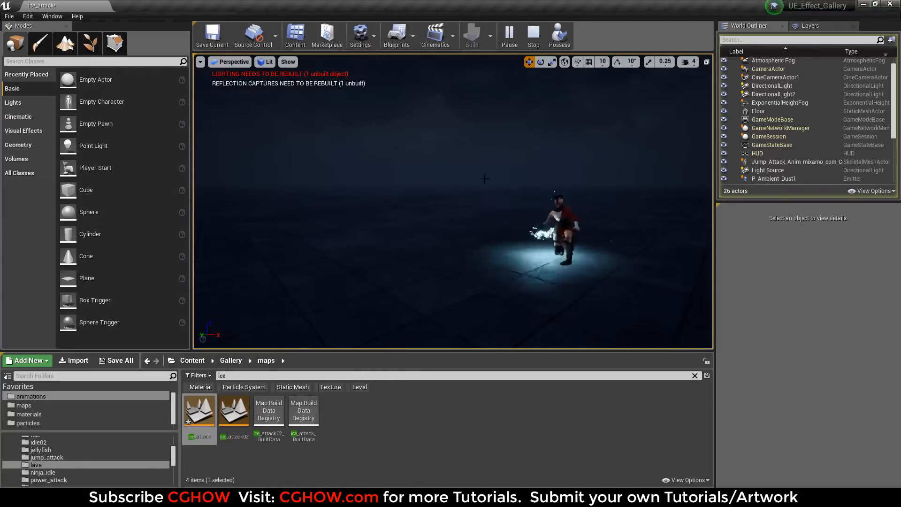
pyautogui.press('Escape')
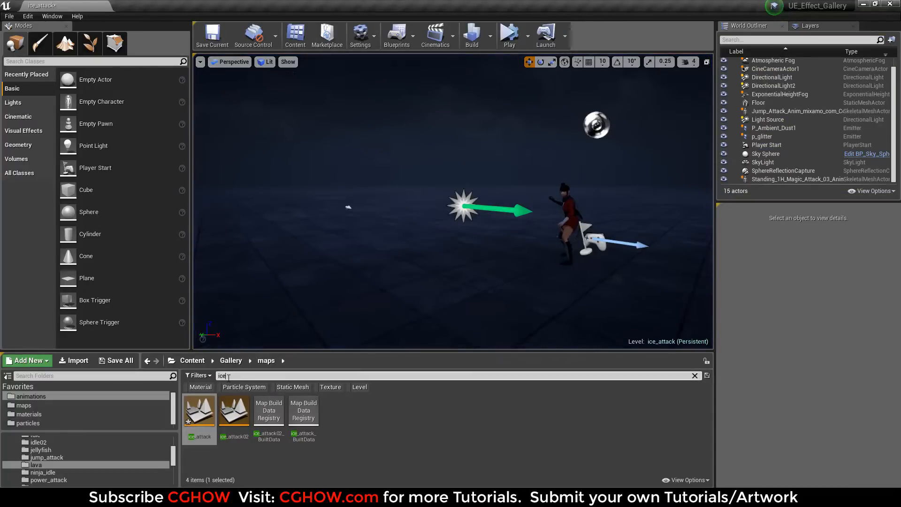
# Step: Search the maps folder for "lava", open the lava level, and play it to examine the lava attack before stopping playback
pyautogui.write('lava')
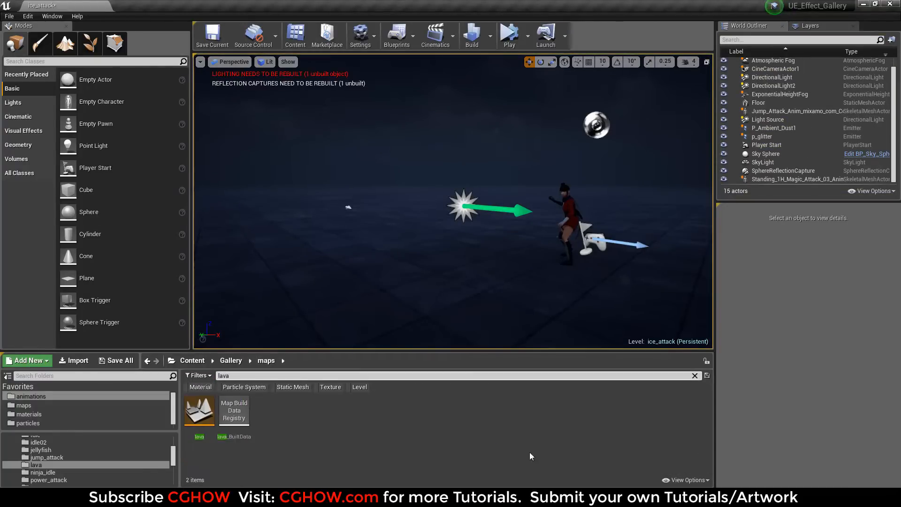
pyautogui.doubleClick(200, 410)
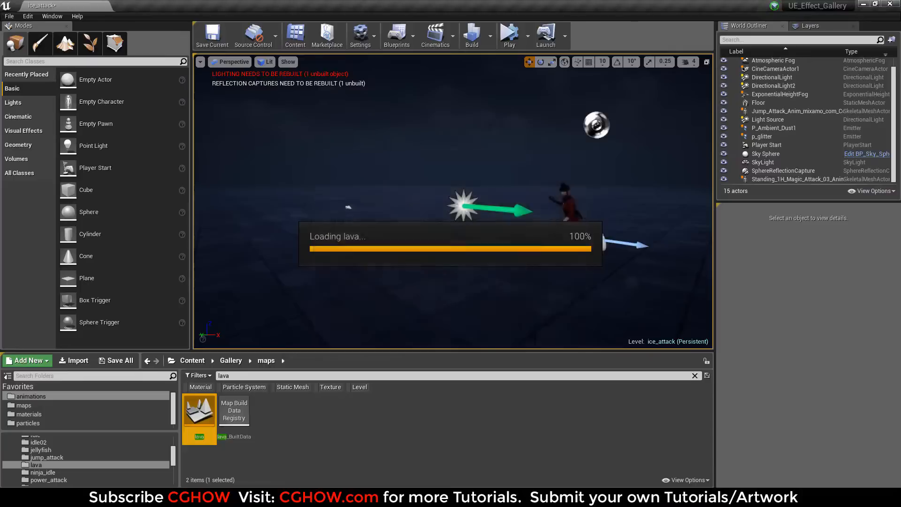
pyautogui.click(508, 41)
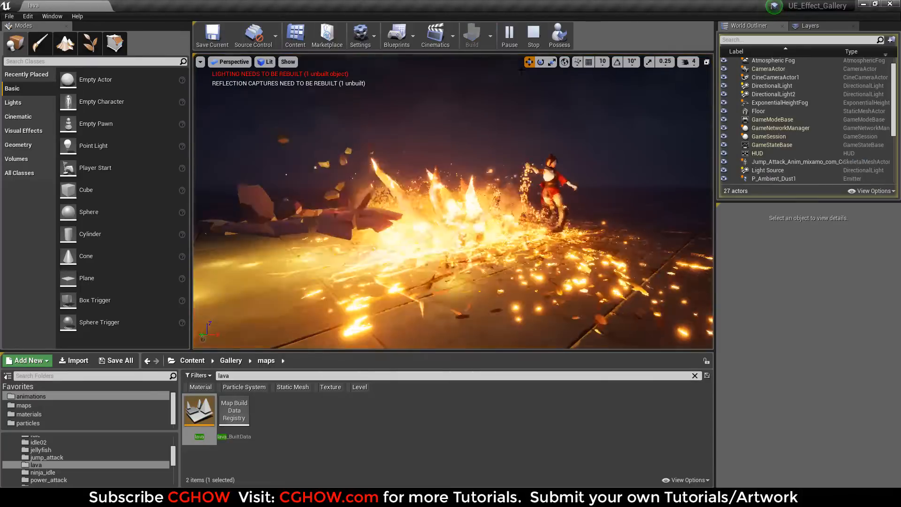
pyautogui.click(533, 36)
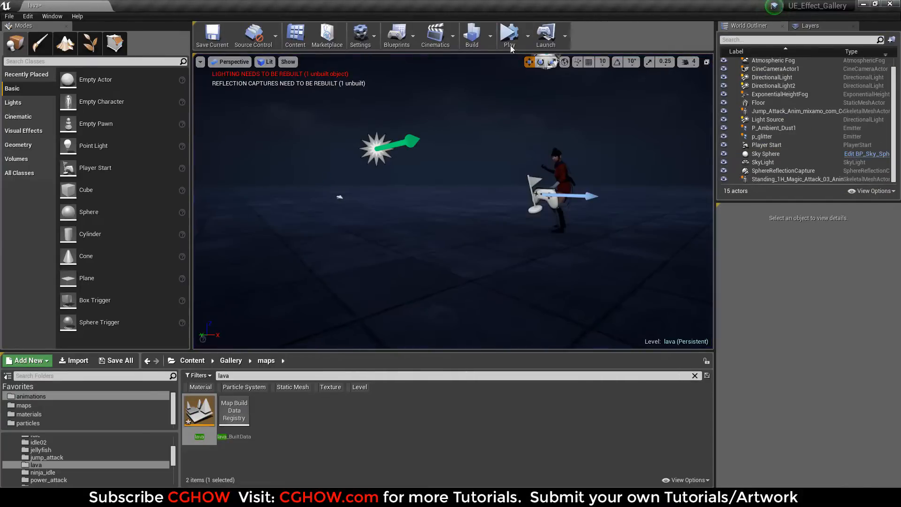
pyautogui.click(509, 38)
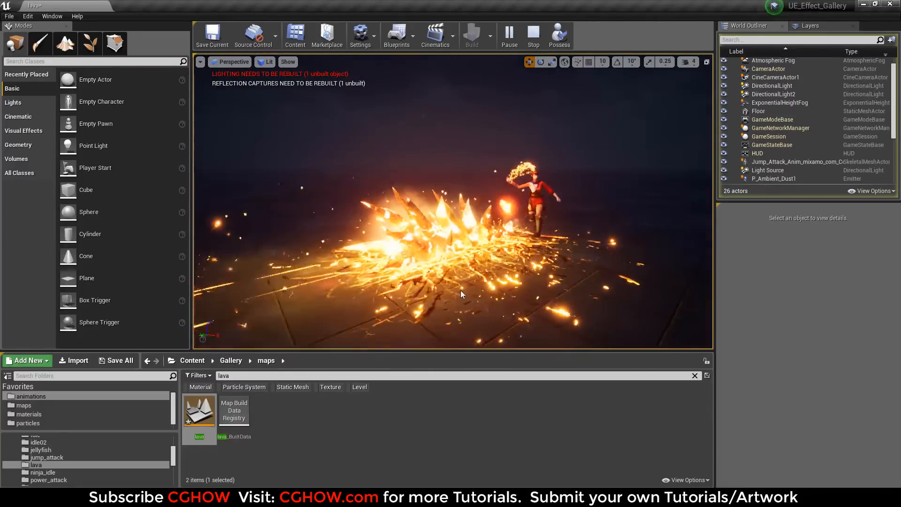
pyautogui.click(534, 36)
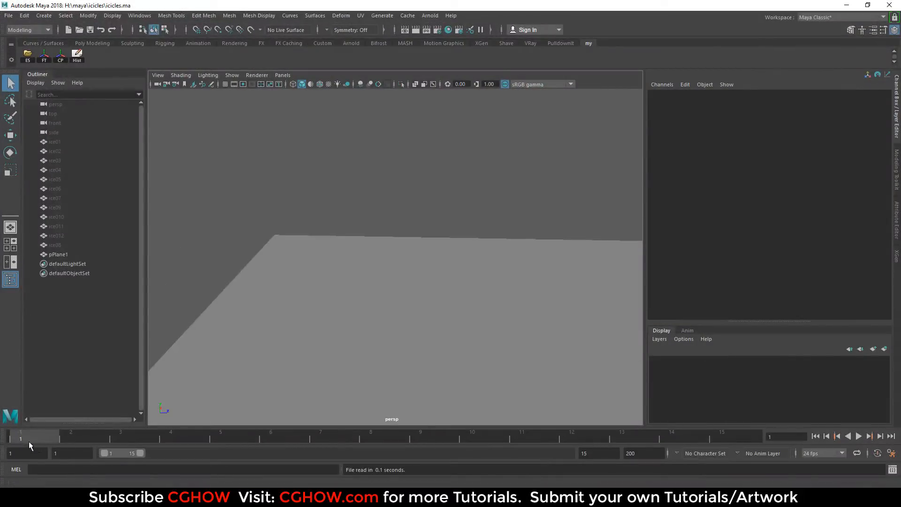
# Step: Switch to Maya and scrub through the icicle animation from frame 1 to frame 14
pyautogui.moveTo(29, 441); pyautogui.dragTo(49, 449)
pyautogui.moveTo(271, 441); pyautogui.dragTo(451, 442)
pyautogui.moveTo(676, 468); pyautogui.dragTo(671, 439)
# Step: Examine the pivot point and visibility keyframes of individual icicle meshes, from ice01 at the front to ice012 at the back
pyautogui.click(527, 347)
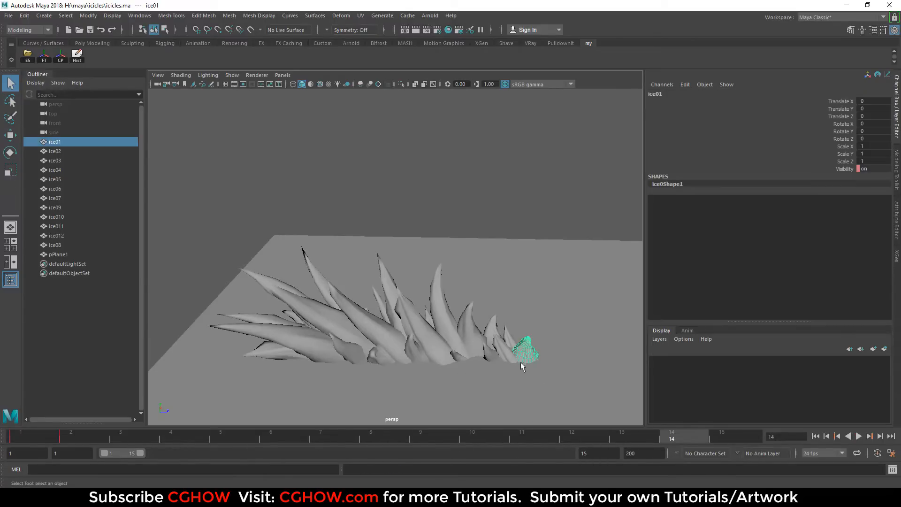
pyautogui.keyDown('alt'); pyautogui.moveTo(527, 347); pyautogui.dragTo(499, 360); pyautogui.keyUp('alt')
pyautogui.press('w')
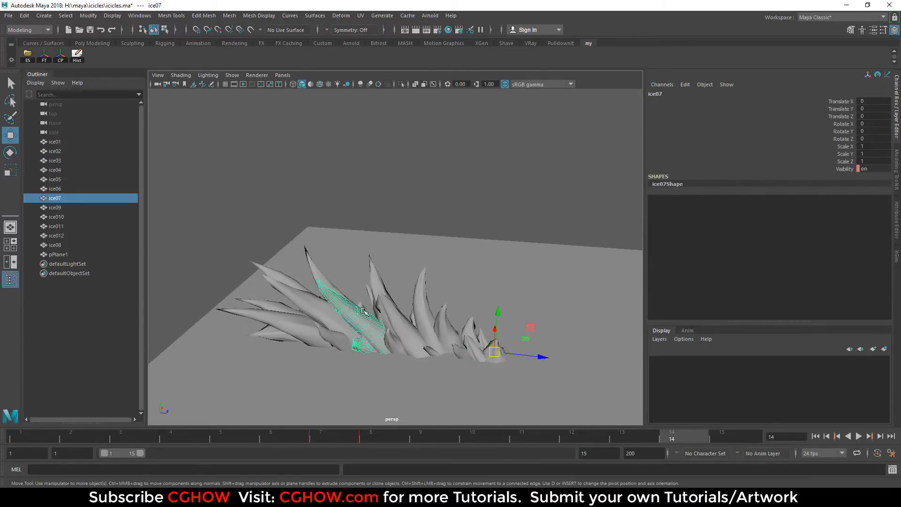
pyautogui.click(289, 307)
pyautogui.click(260, 317)
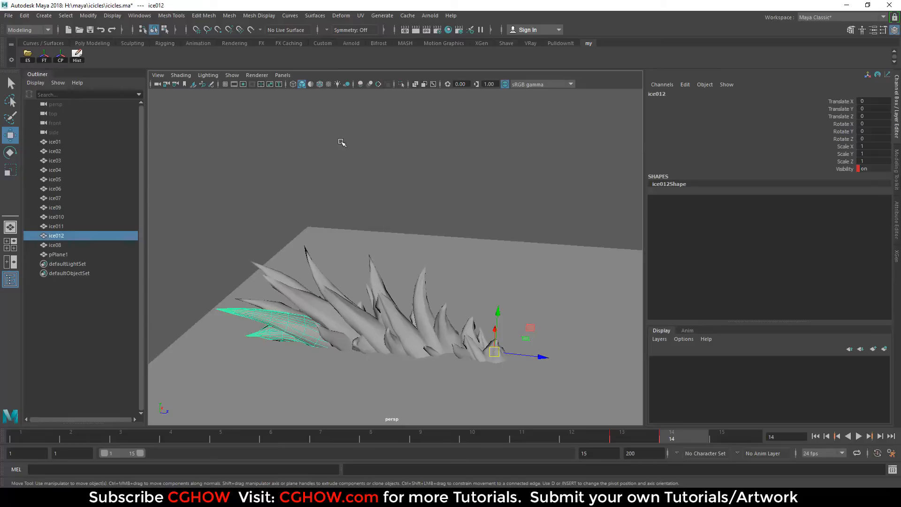
# Step: Isolate the ice012 and ice09 meshes one after the other, and turn on the grid to check their pivot against the origin
pyautogui.click(402, 84)
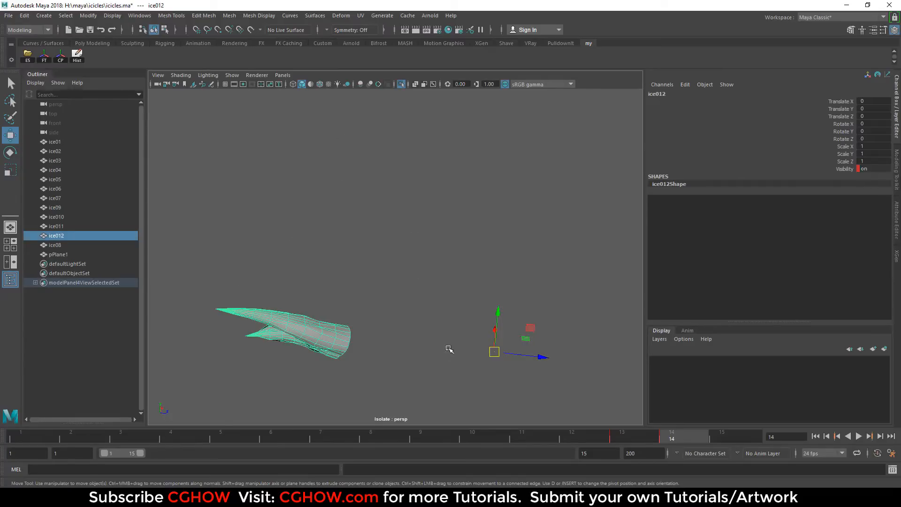
pyautogui.click(401, 85)
pyautogui.click(332, 312)
pyautogui.click(401, 85)
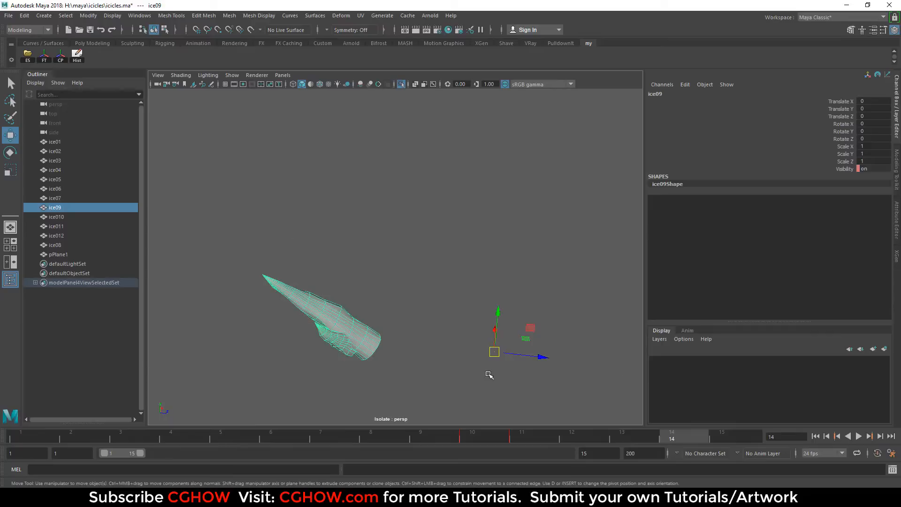
pyautogui.click(225, 84)
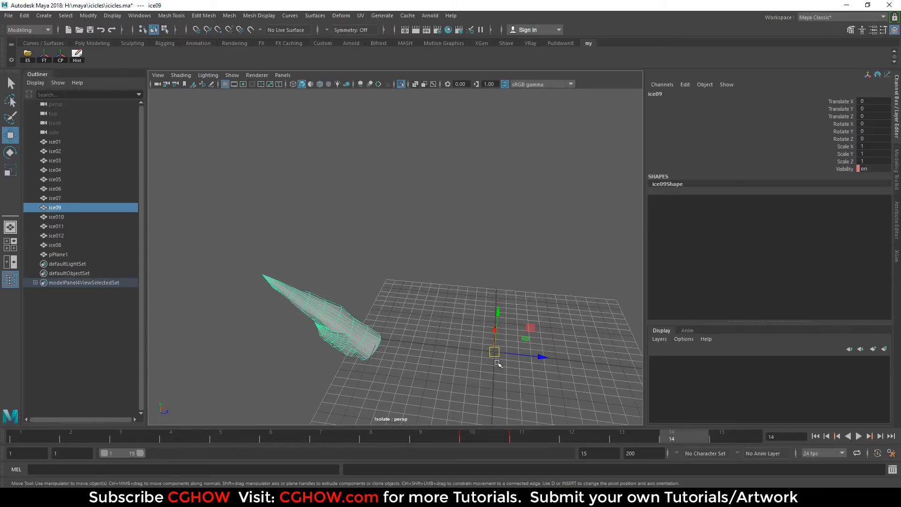
pyautogui.click(401, 84)
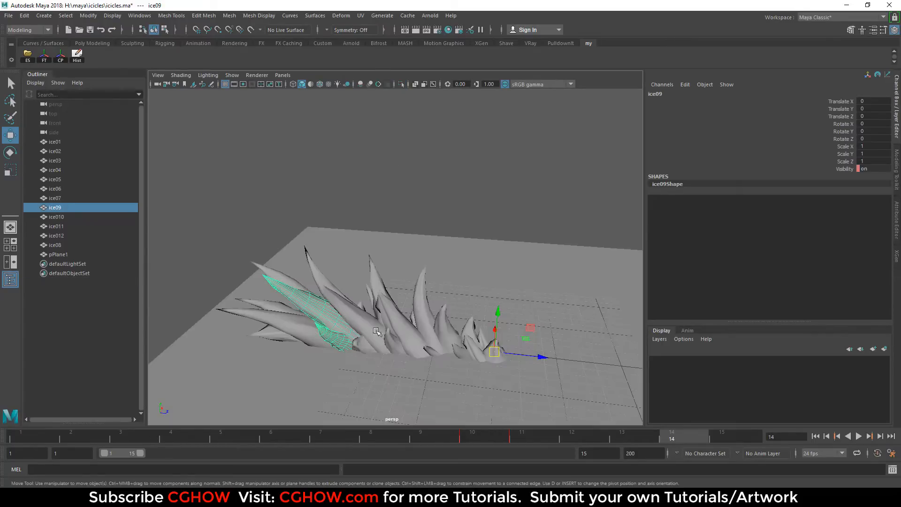
# Step: Compare the visibility keyframes of ice03 and the icicles further back, and clear the selection
pyautogui.click(456, 345)
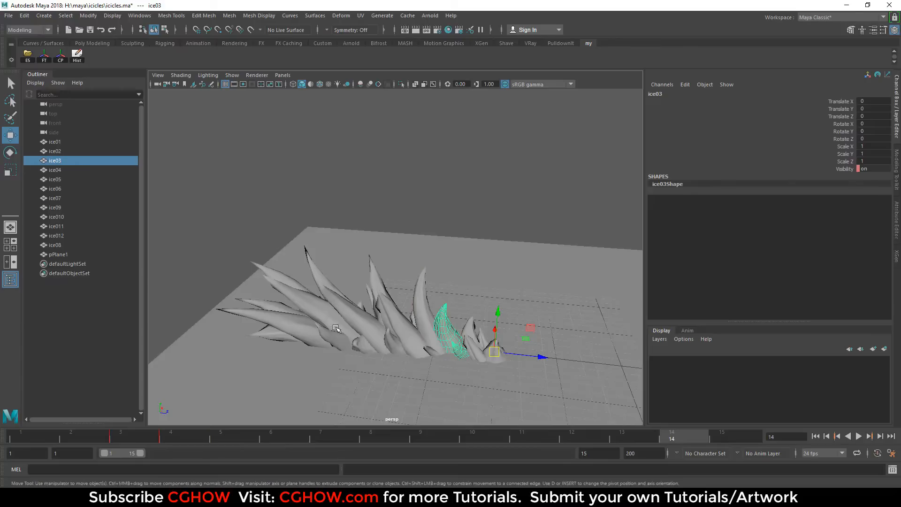
pyautogui.click(331, 314)
pyautogui.click(268, 305)
pyautogui.click(484, 384)
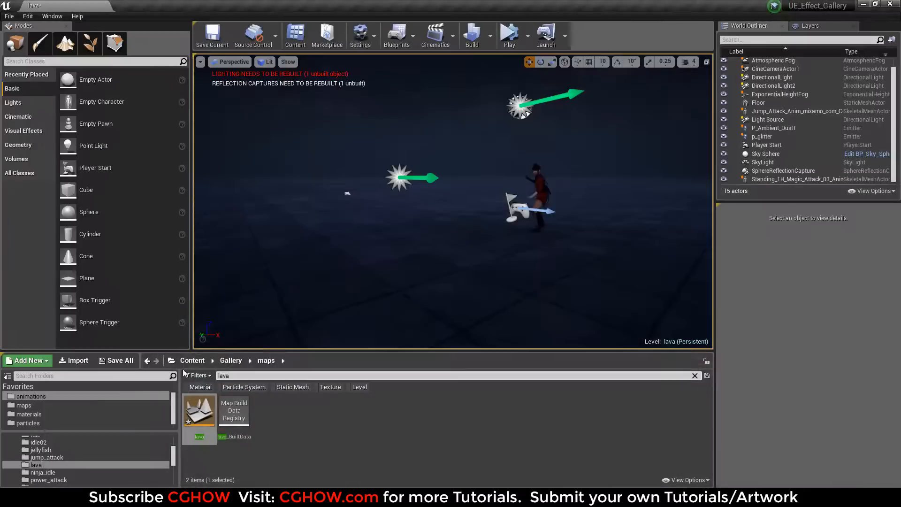
# Step: Switch to Unreal Editor and open the composite animation assigned to the character in the lava level
pyautogui.click(540, 190)
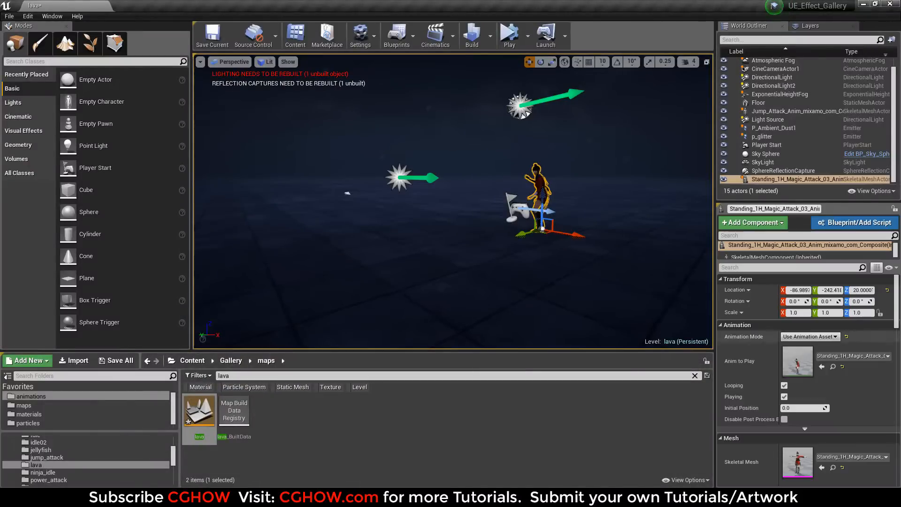
pyautogui.click(833, 367)
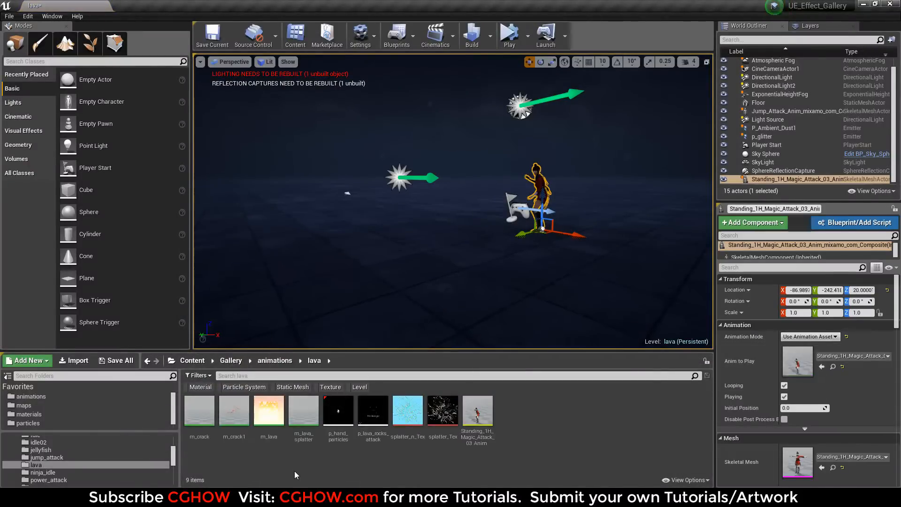
pyautogui.doubleClick(490, 434)
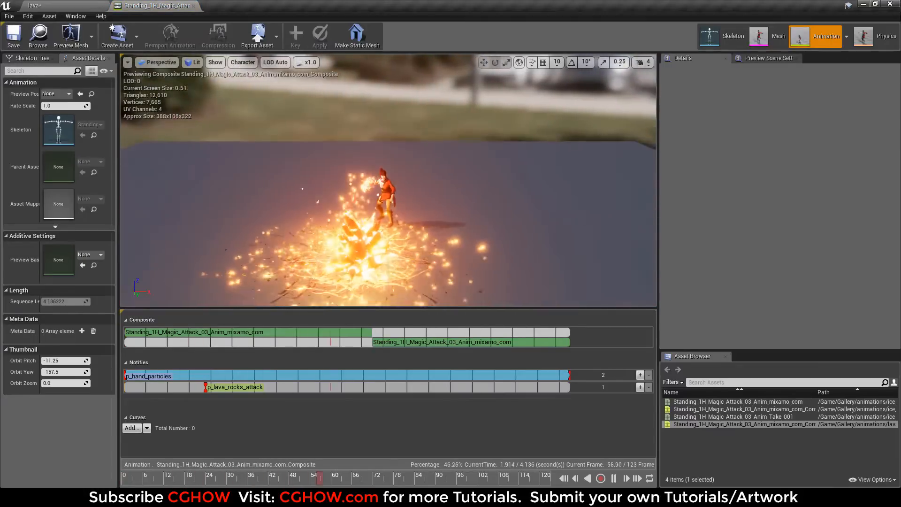
# Step: Examine the p_lava_rocks_attack and p_hand_particles notifies on the composite animation
pyautogui.keyDown('alt'); pyautogui.moveTo(445, 234); pyautogui.dragTo(387, 218); pyautogui.keyUp('alt')
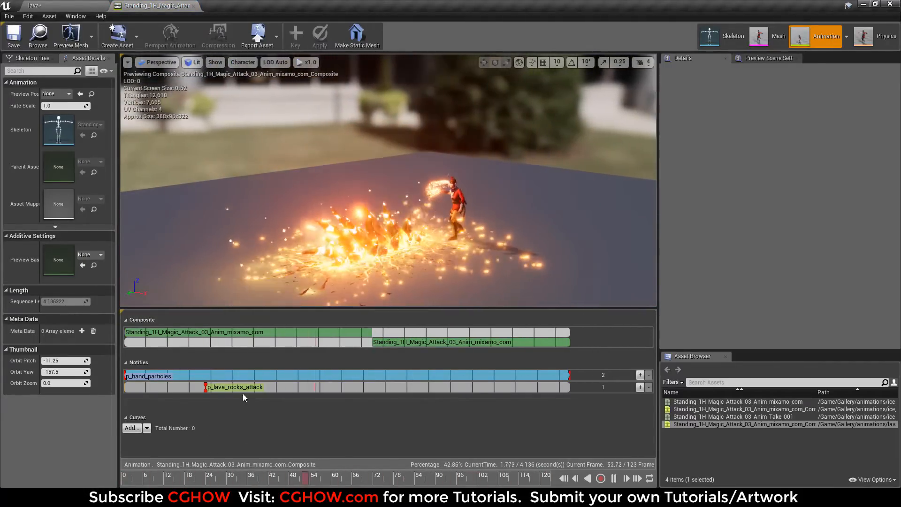
pyautogui.click(239, 387)
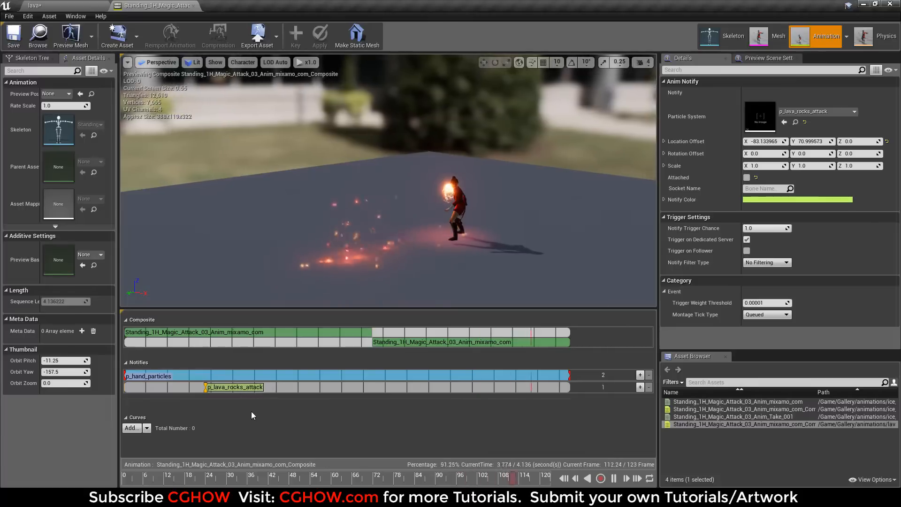
pyautogui.click(187, 375)
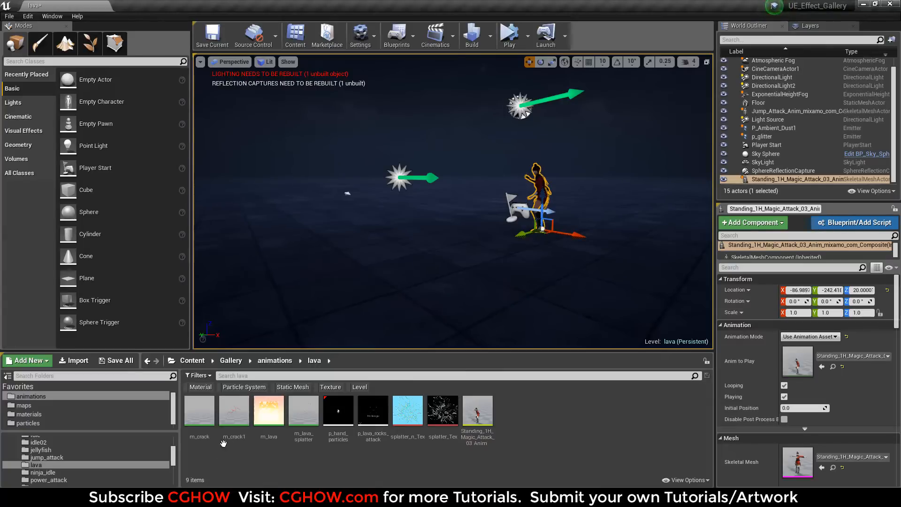
# Step: Open p_hand_particles and examine its Local Vector Field and VF Rotation Rate modules, showing the vector field in the preview temporarily
pyautogui.doubleClick(338, 409)
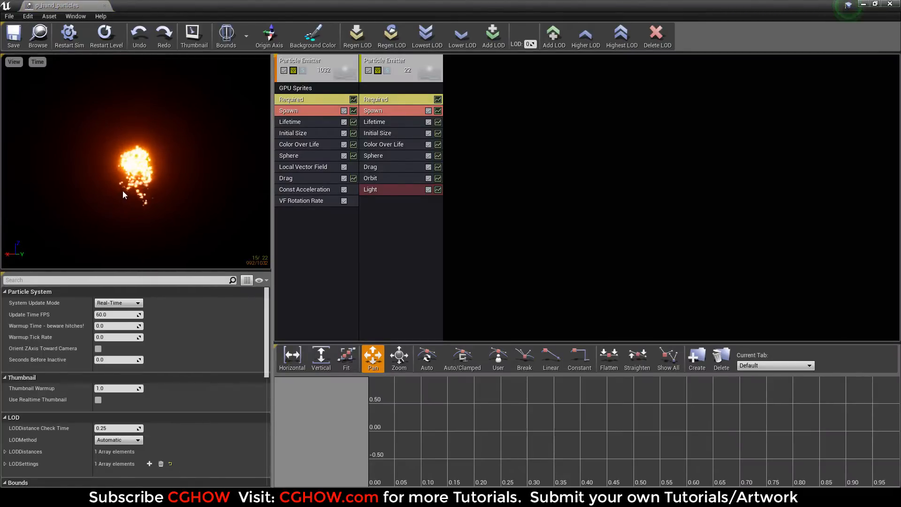
pyautogui.click(297, 168)
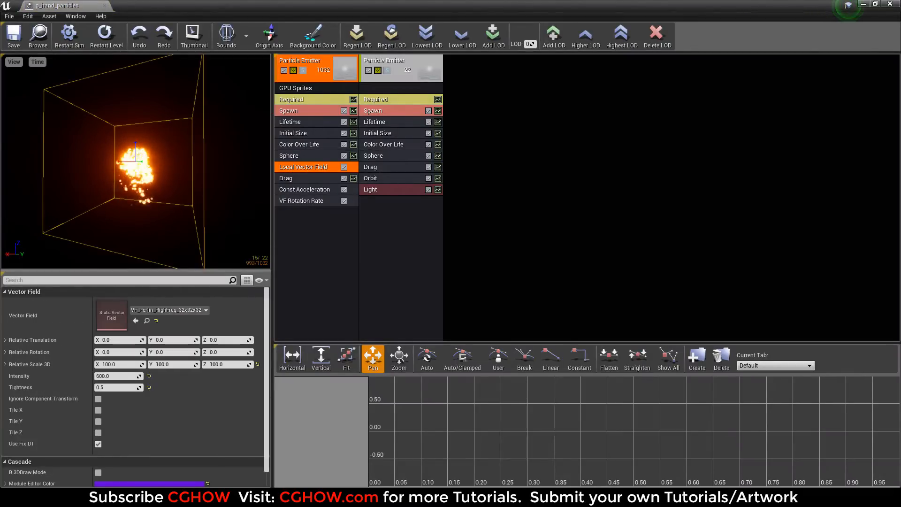
pyautogui.click(14, 62)
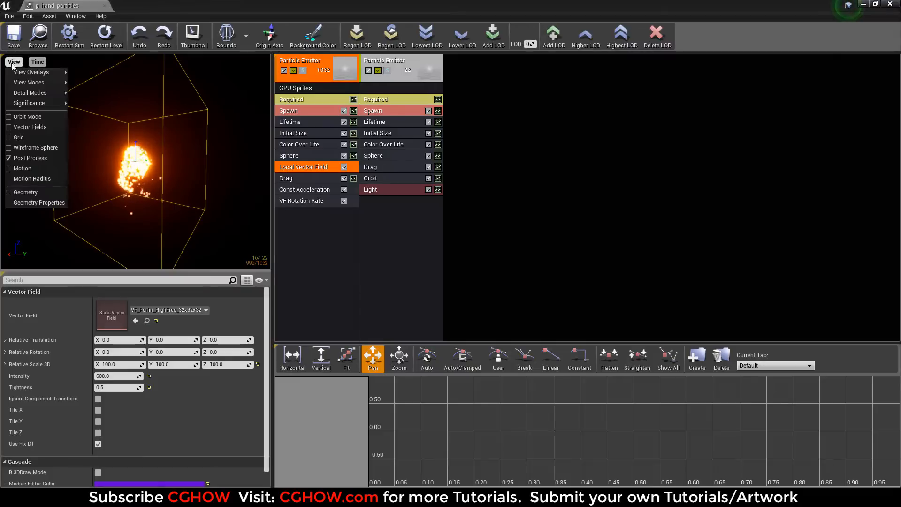
pyautogui.click(31, 127)
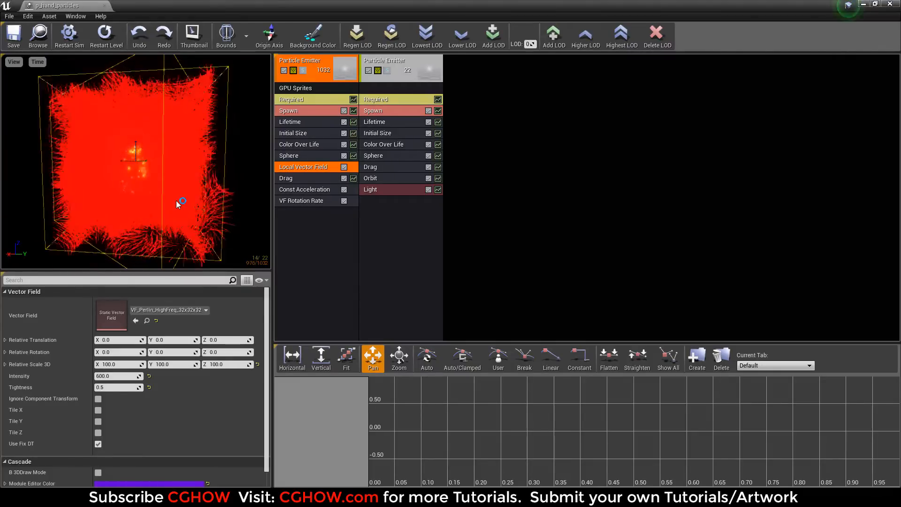
pyautogui.click(313, 202)
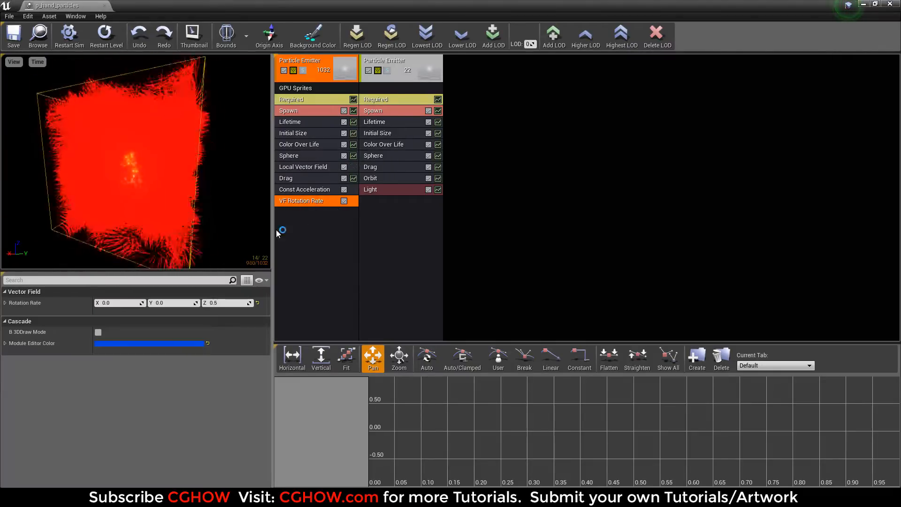
pyautogui.click(14, 62)
pyautogui.click(29, 129)
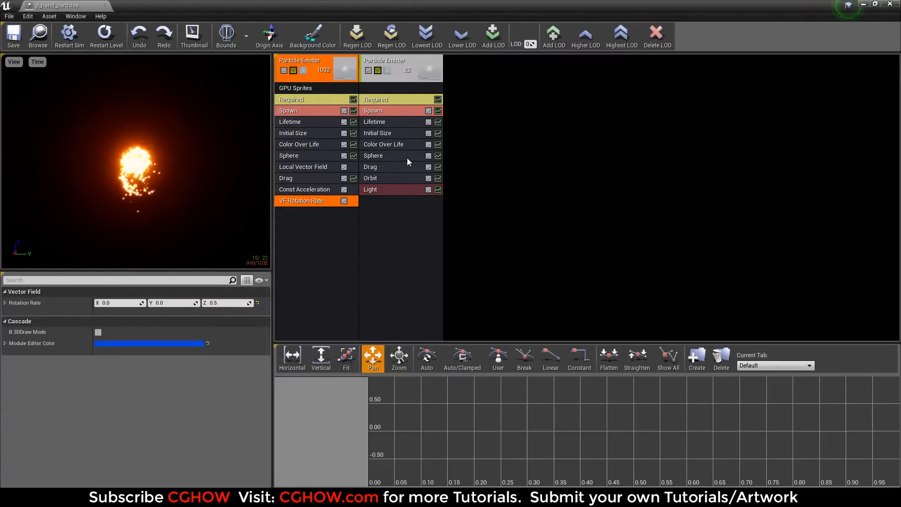
# Step: Inspect the Light and Spawn modules of the second emitter in p_hand_particles, and close the particle system
pyautogui.click(390, 189)
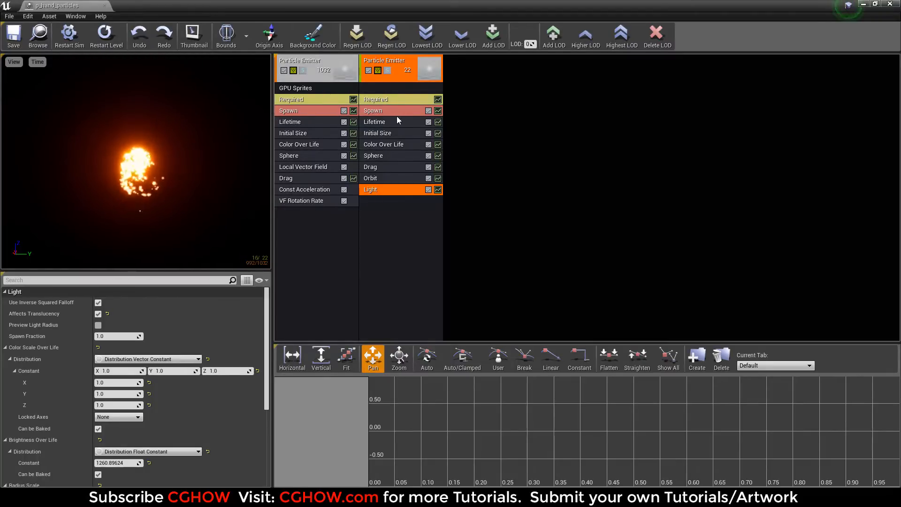
pyautogui.click(373, 111)
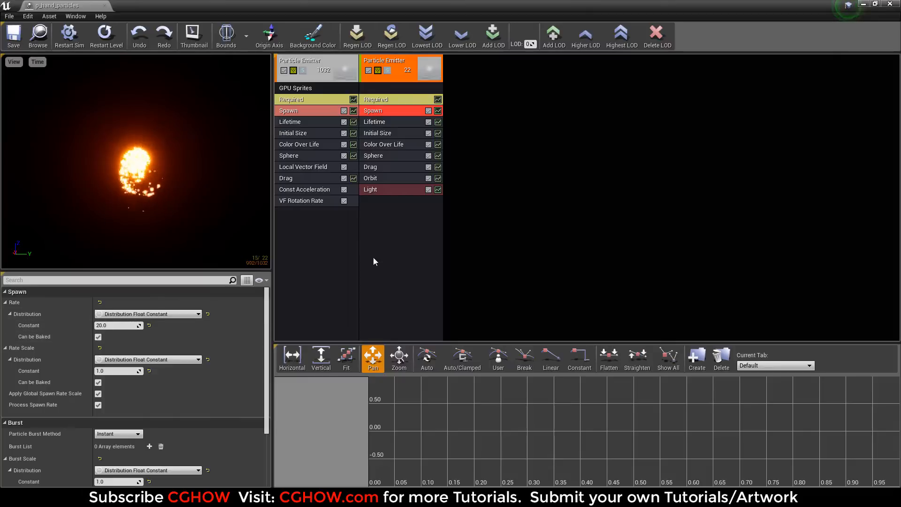
pyautogui.click(375, 192)
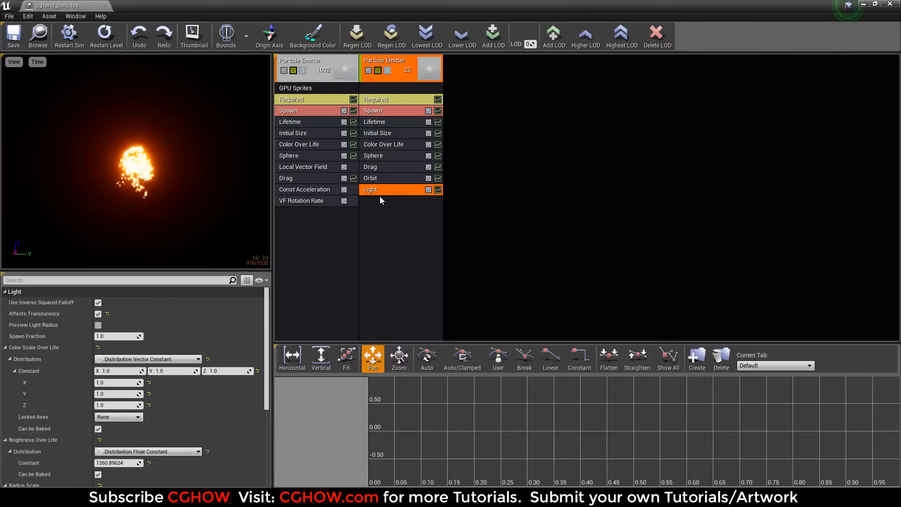
pyautogui.click(106, 5)
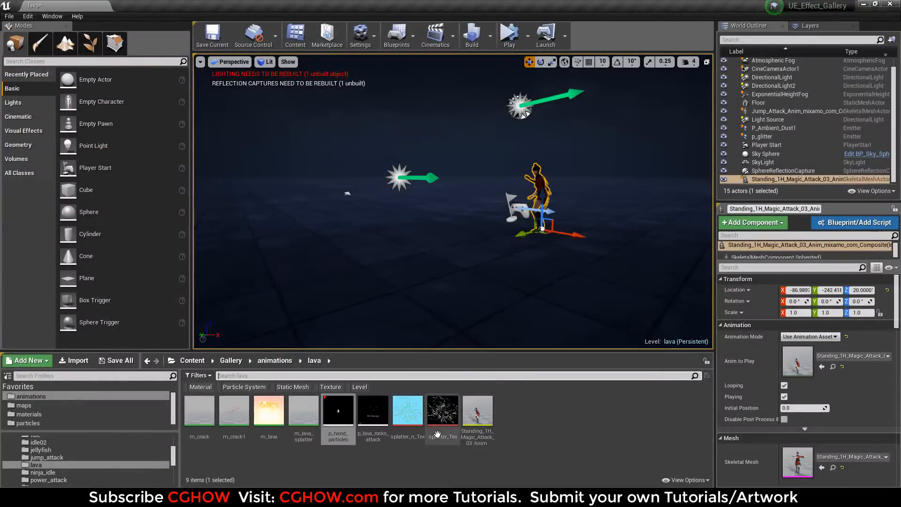
# Step: Open the lava composite animation, check the p_hand_particles notify's socket name and the p_lava_rocks_attack notify's settings, and close the animation
pyautogui.doubleClick(478, 411)
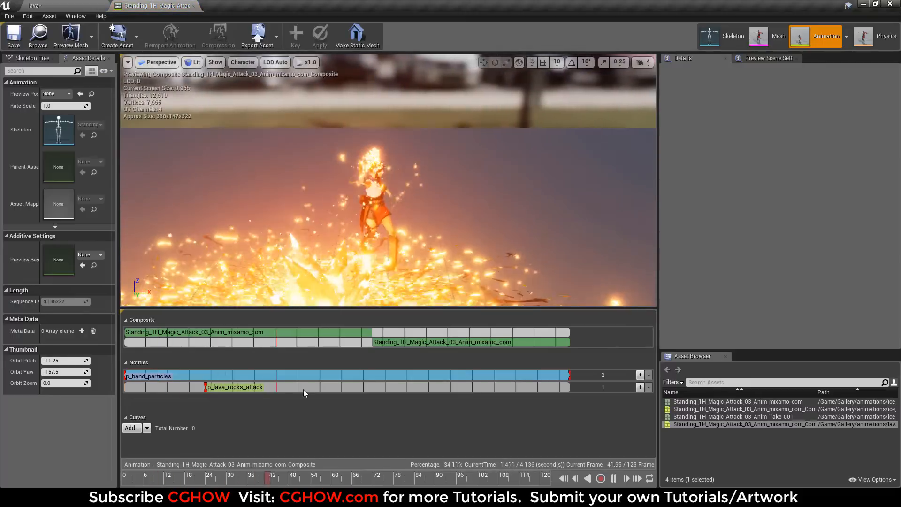
pyautogui.click(281, 376)
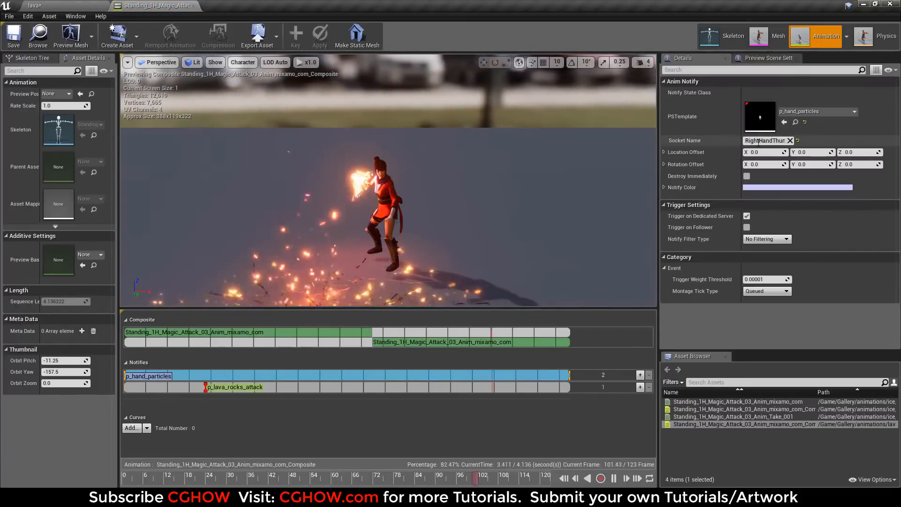
pyautogui.click(758, 141)
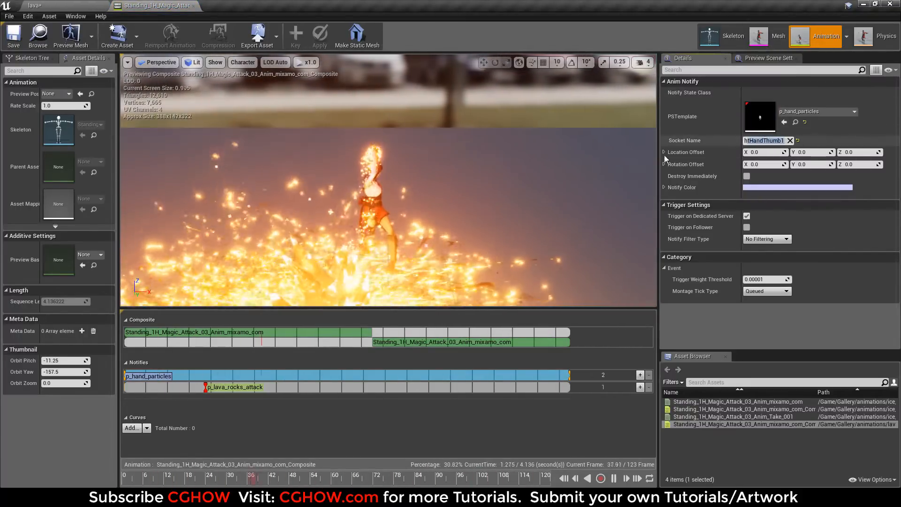
pyautogui.click(218, 388)
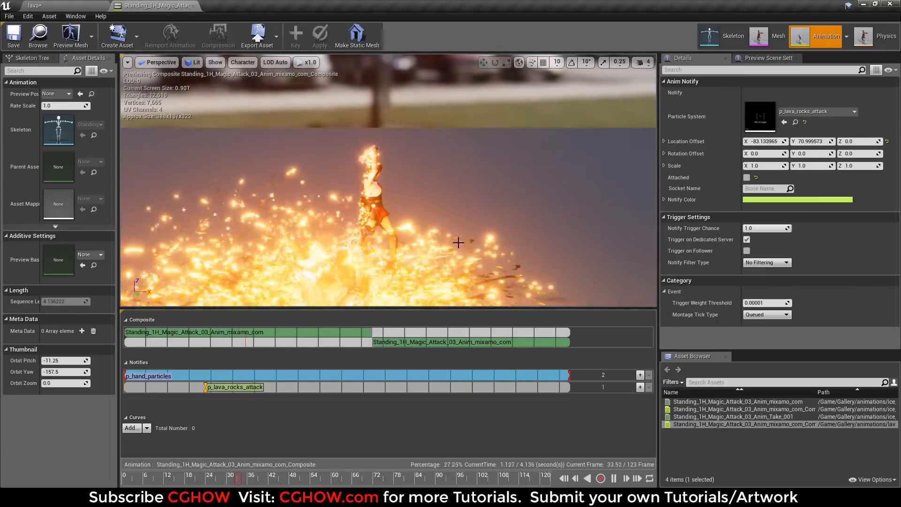
pyautogui.moveTo(458, 242); pyautogui.dragTo(458, 270)
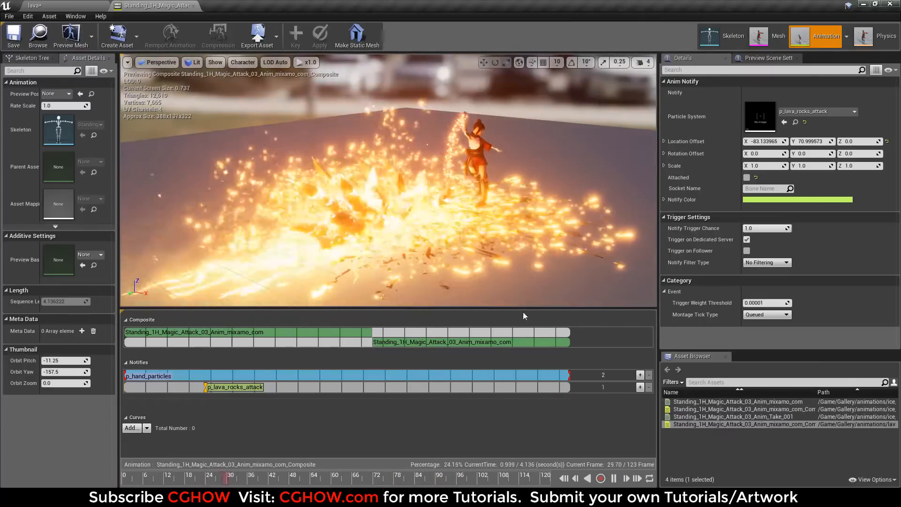
pyautogui.click(194, 6)
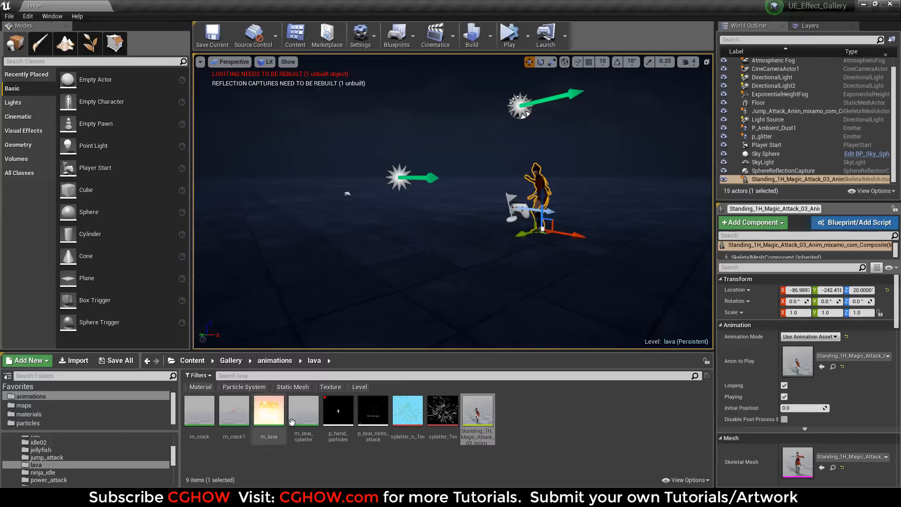
# Step: Open the p_lava_rocks_attack particle system and replay the whole effect in the preview
pyautogui.doubleClick(270, 411)
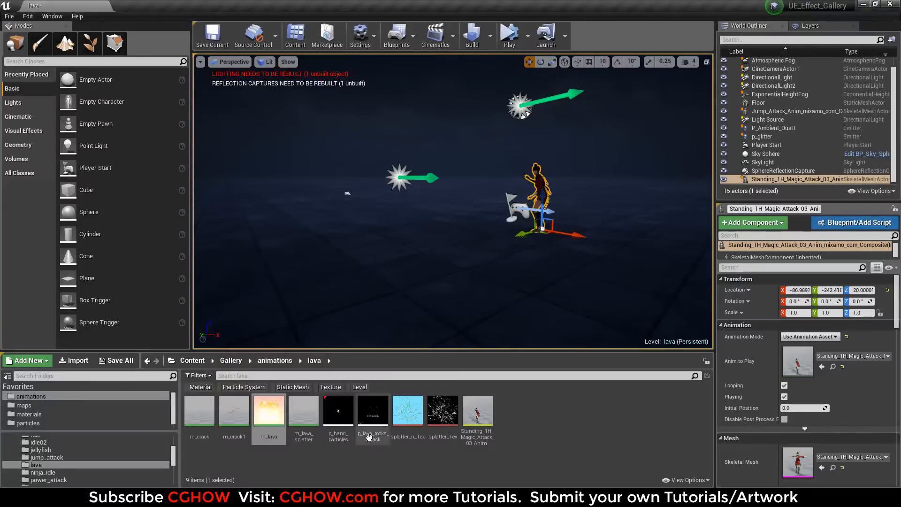
pyautogui.doubleClick(371, 412)
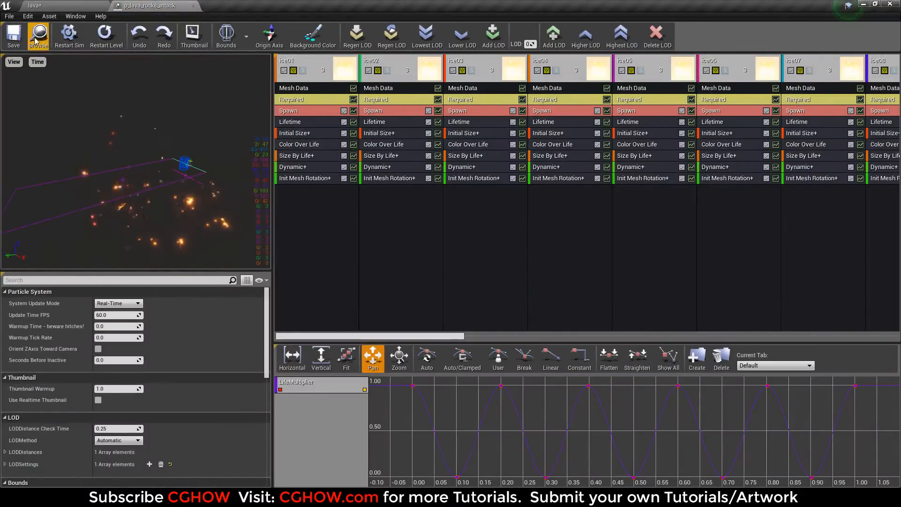
pyautogui.click(106, 37)
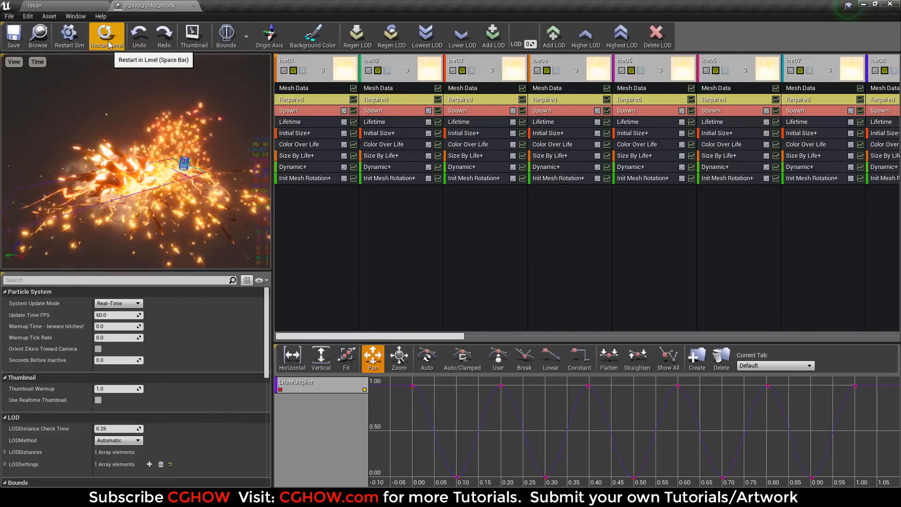
pyautogui.click(110, 45)
pyautogui.moveTo(138, 167); pyautogui.dragTo(140, 181, button='right')
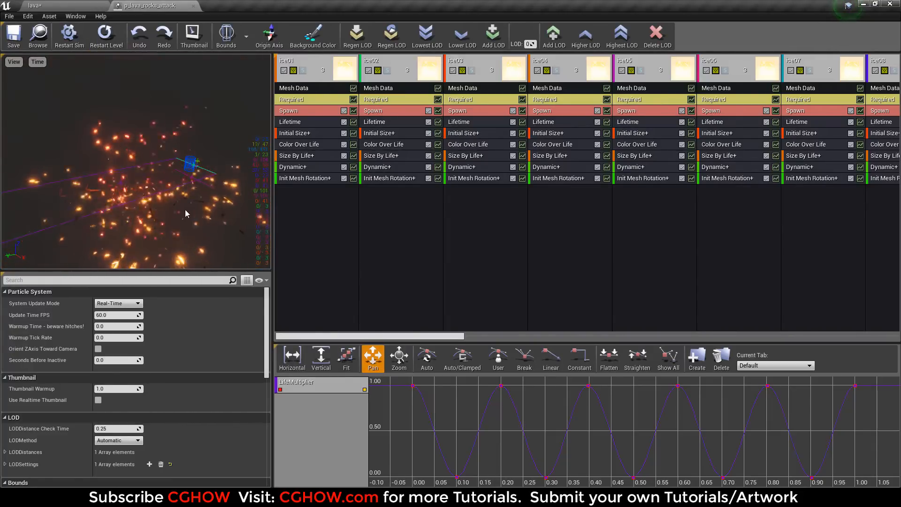
# Step: Solo the ice01 emitter, replay it, and inspect both points of its Size By Life curve
pyautogui.click(303, 71)
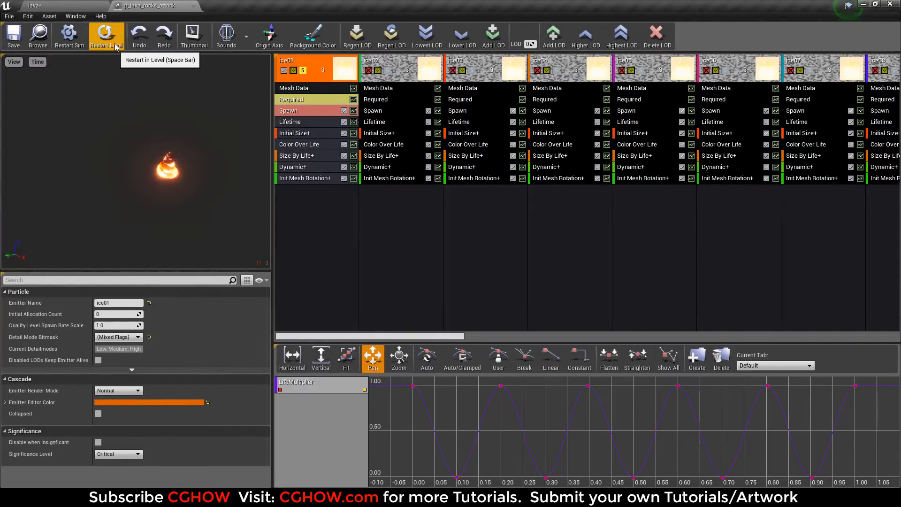
pyautogui.press('space')
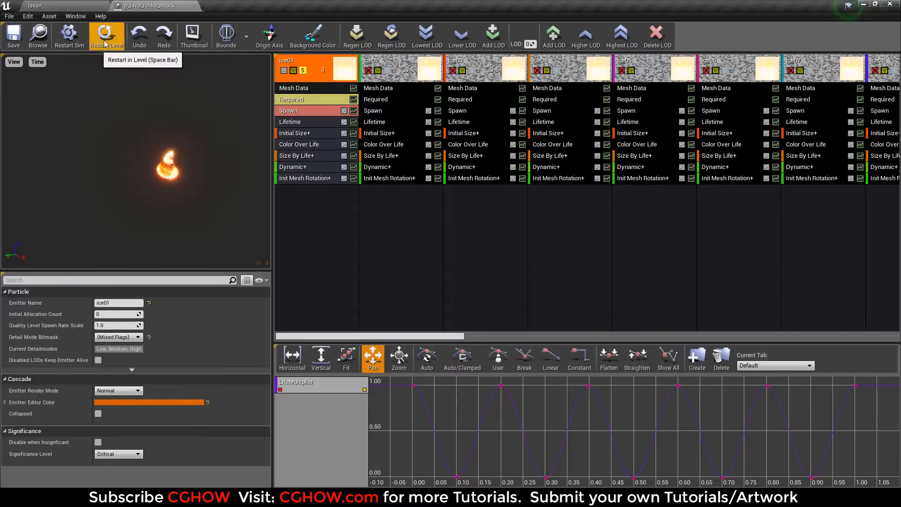
pyautogui.click(312, 158)
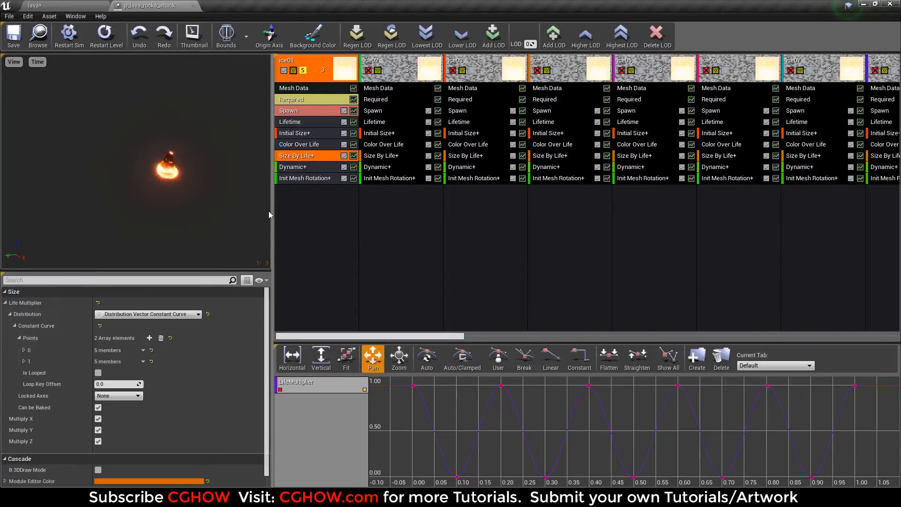
pyautogui.click(23, 350)
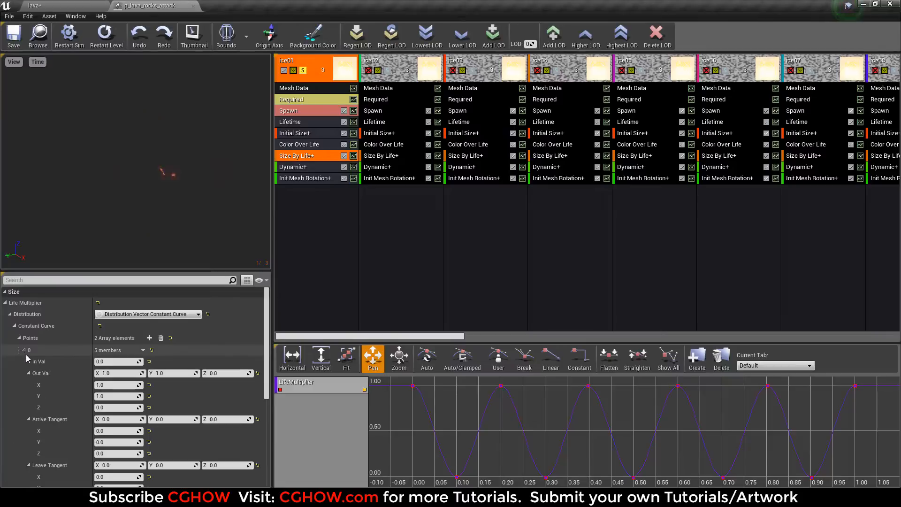
pyautogui.scroll(-6, 27, 360)
pyautogui.click(24, 358)
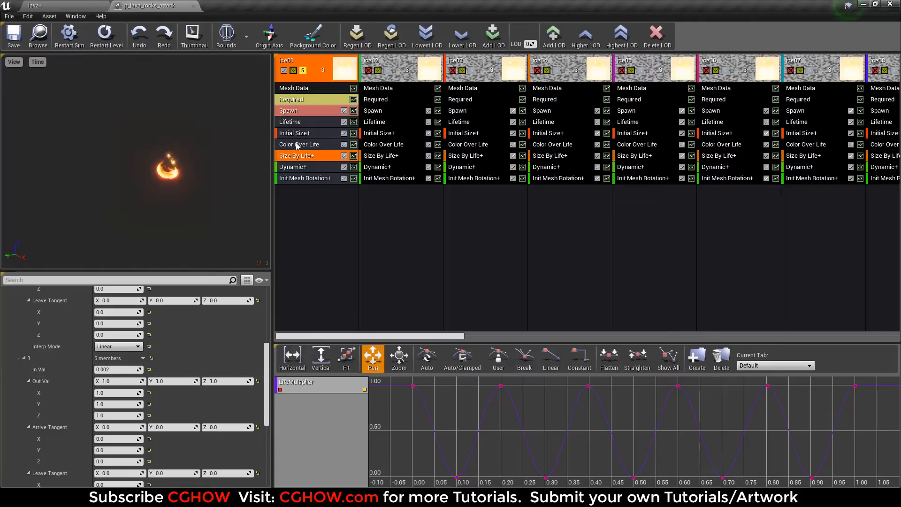
# Step: Examine the parameter curve points in the ice01 emitter's Dynamic module
pyautogui.click(300, 168)
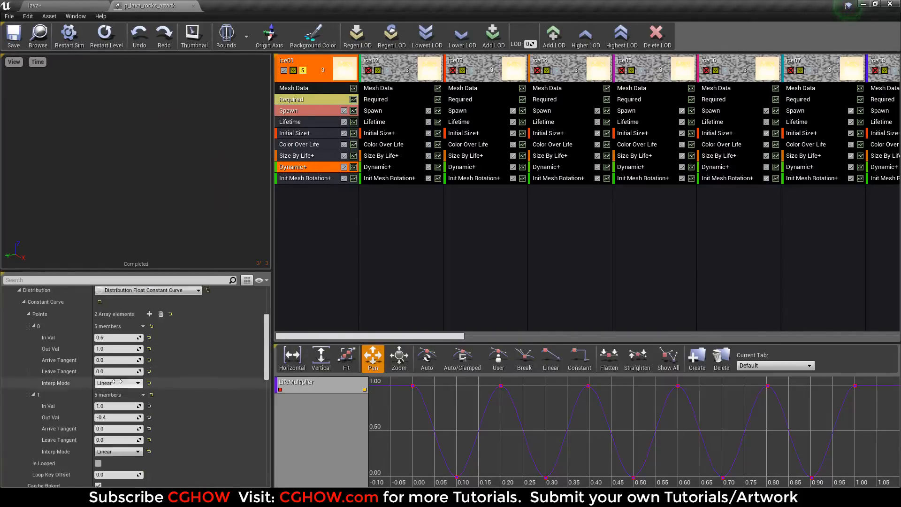
pyautogui.scroll(6, 87, 336)
pyautogui.scroll(-3, 98, 330)
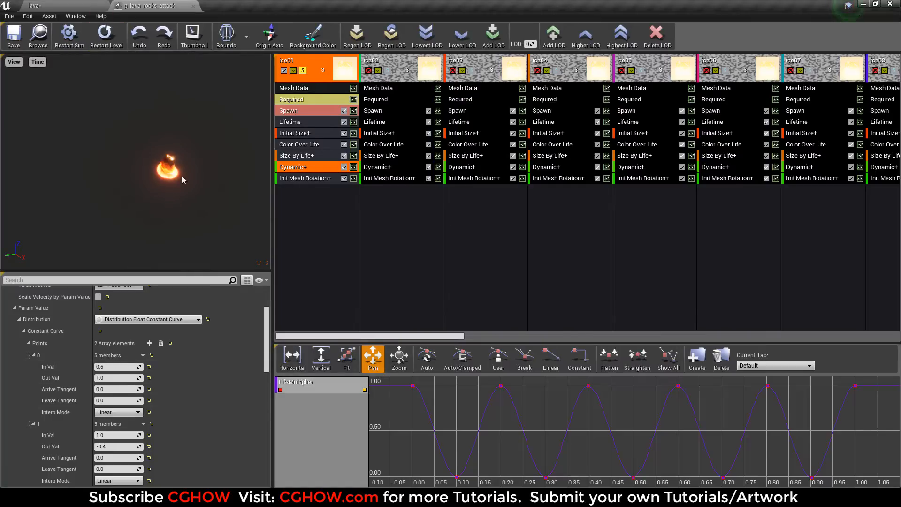
# Step: Open the m_lava material from the ice01 emitter's Required module and look over its node graph
pyautogui.click(295, 101)
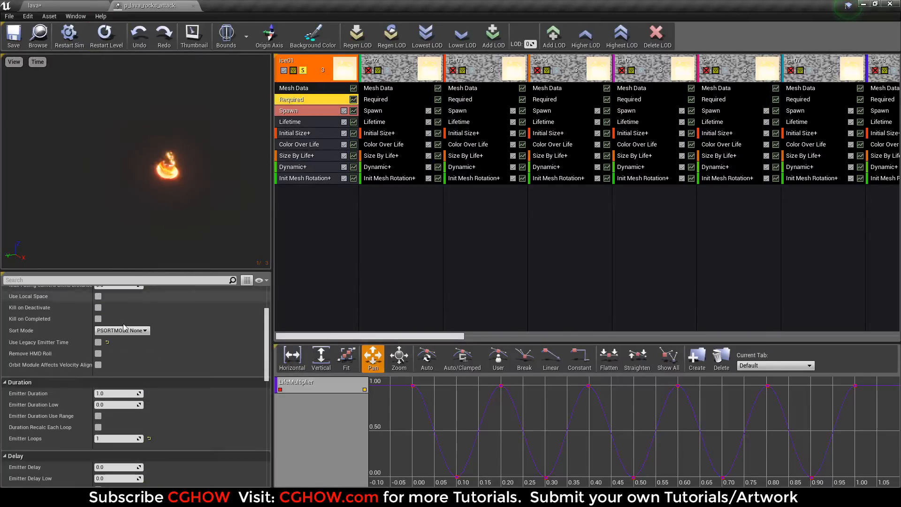
pyautogui.scroll(5, 126, 333)
pyautogui.doubleClick(115, 320)
pyautogui.scroll(-5, 352, 297)
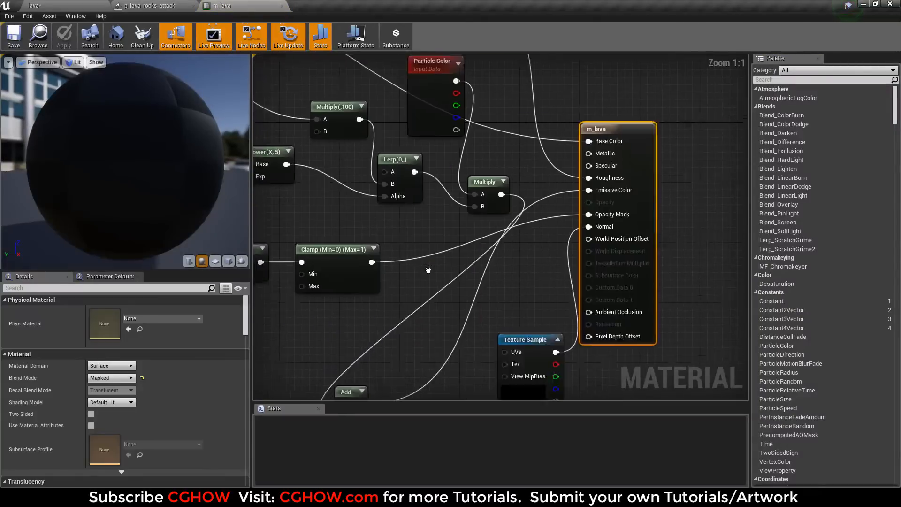
pyautogui.scroll(2, 446, 244)
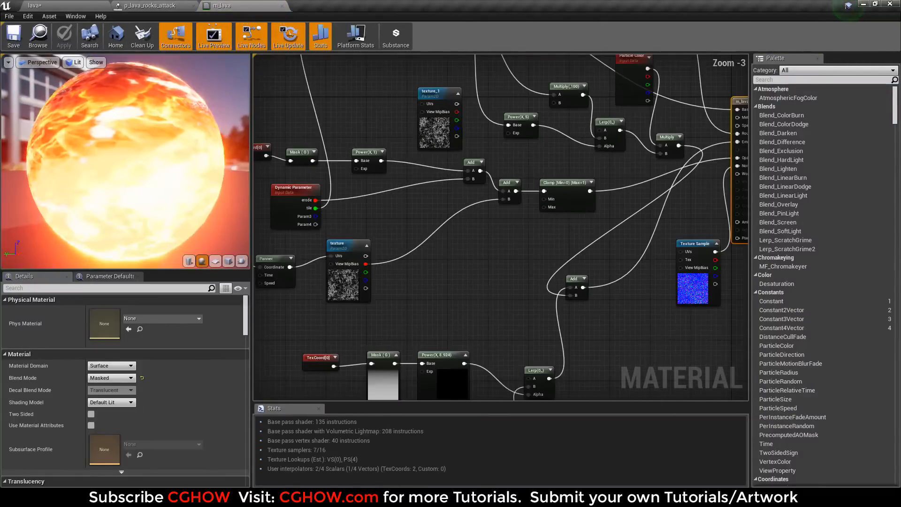
# Step: Preview the m_lava material on a cube and view it from several angles
pyautogui.click(228, 261)
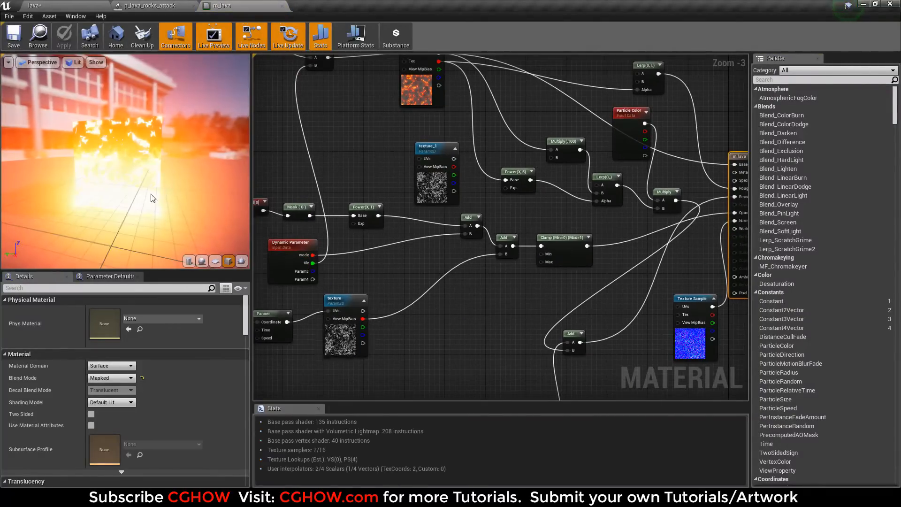
pyautogui.moveTo(151, 195); pyautogui.dragTo(130, 191)
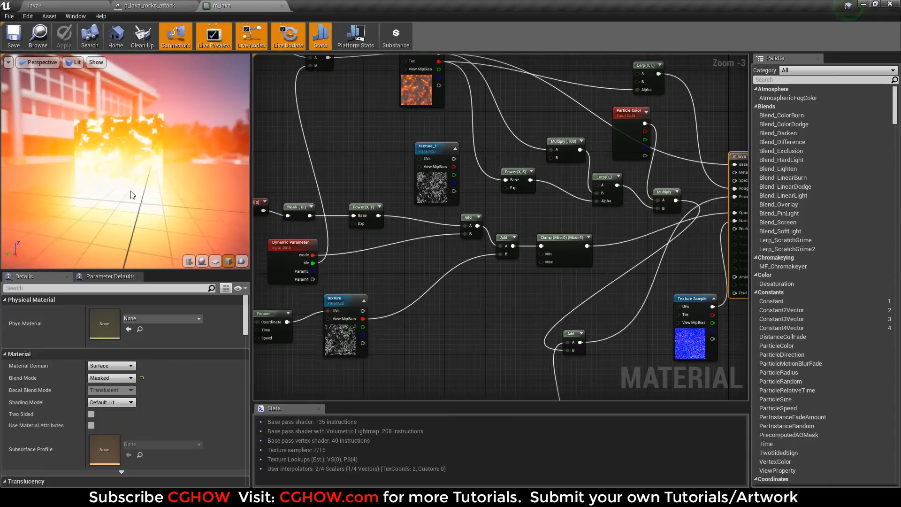
pyautogui.moveTo(60, 210); pyautogui.dragTo(180, 199)
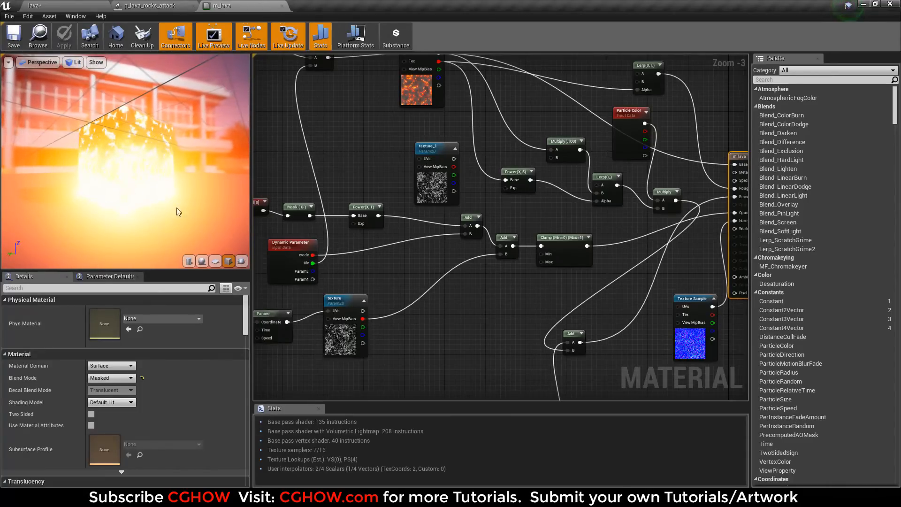
pyautogui.scroll(2, 441, 327)
# Step: Examine the m_lava nodes that feed the fire texture through DeriveHDRfromLDR into the Lerp, and select the fire Texture Sample
pyautogui.moveTo(441, 327); pyautogui.dragTo(439, 127, button='right')
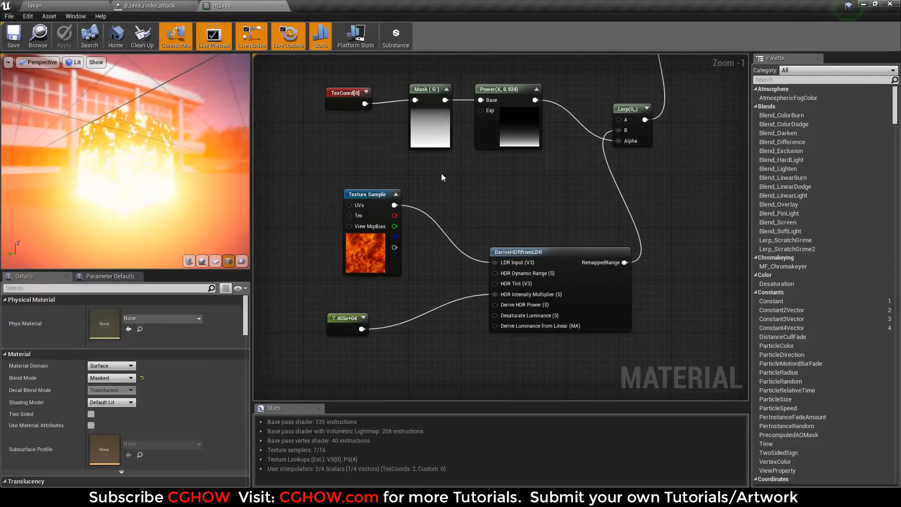
pyautogui.moveTo(442, 177); pyautogui.dragTo(424, 220, button='right')
pyautogui.click(350, 277)
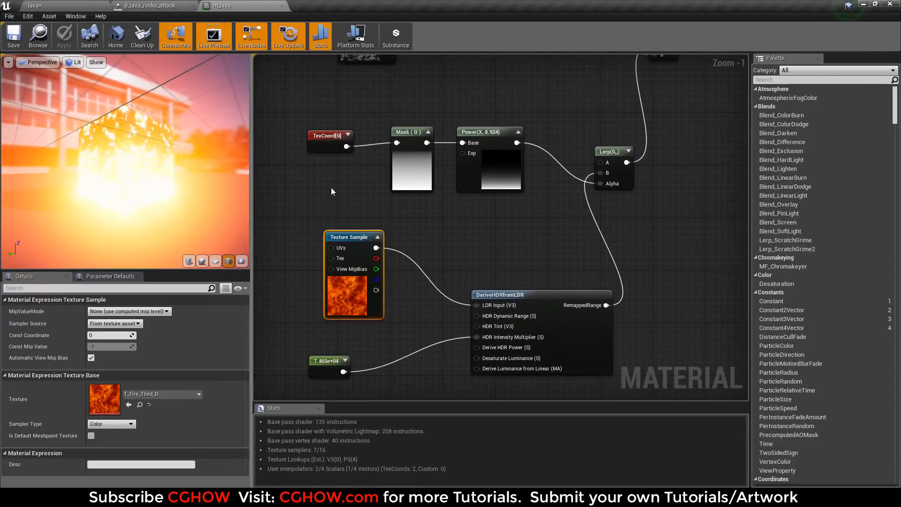
# Step: Examine m_lava's HDR intensity Constant and the panned noise texture parameter in the Opacity Mask network
pyautogui.click(317, 361)
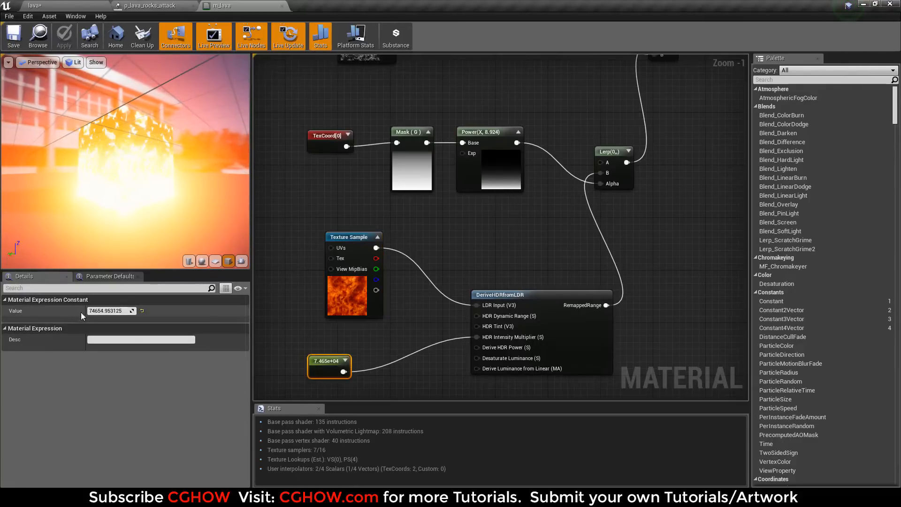
pyautogui.moveTo(542, 177); pyautogui.dragTo(318, 180, button='right')
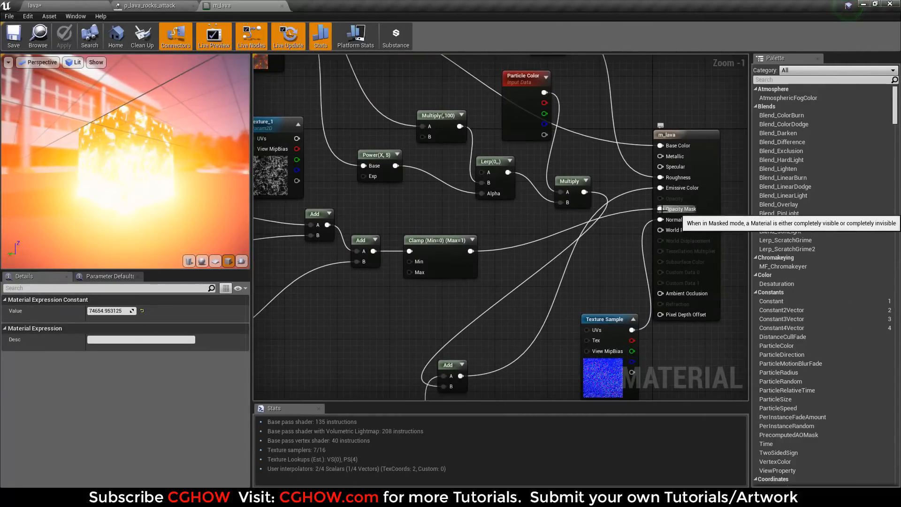
pyautogui.moveTo(430, 280); pyautogui.dragTo(506, 282, button='right')
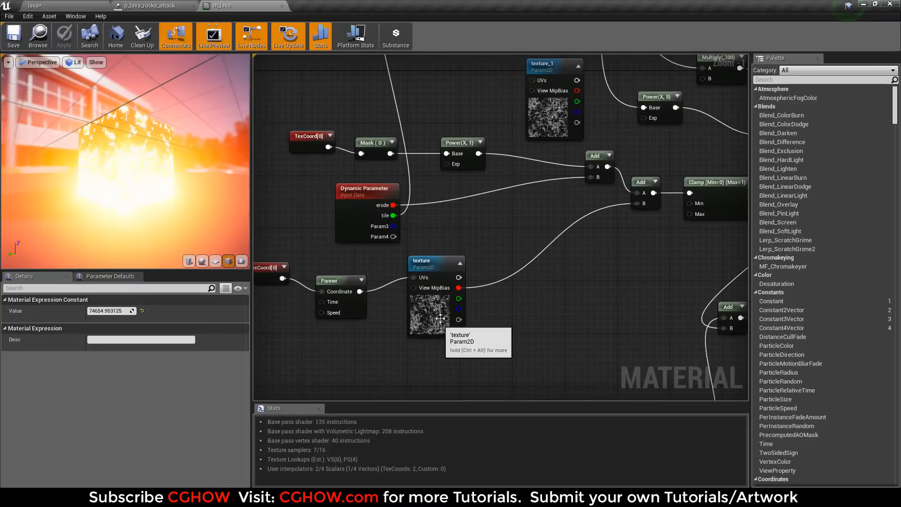
pyautogui.click(441, 321)
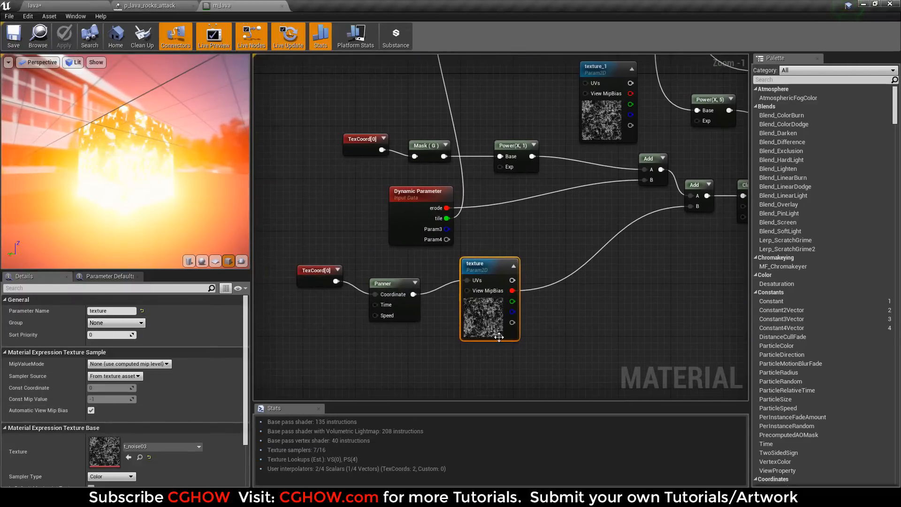
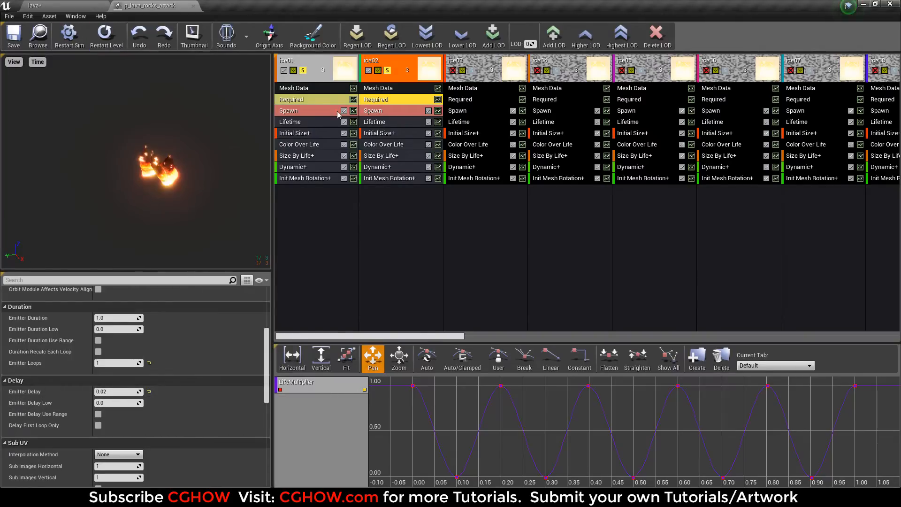
# Step: Replay the particle effect and compare it with the ice02 emitter's solo turned off and on again
pyautogui.click(102, 31)
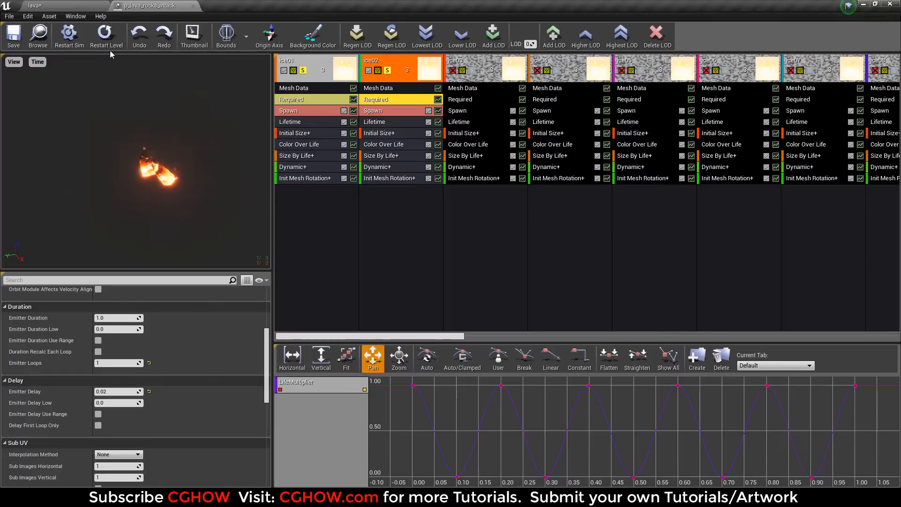
pyautogui.click(388, 71)
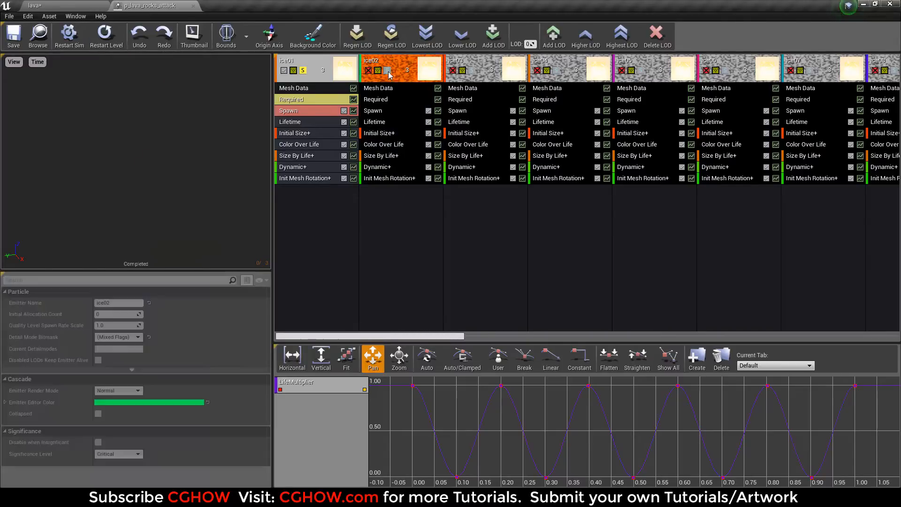
pyautogui.click(388, 71)
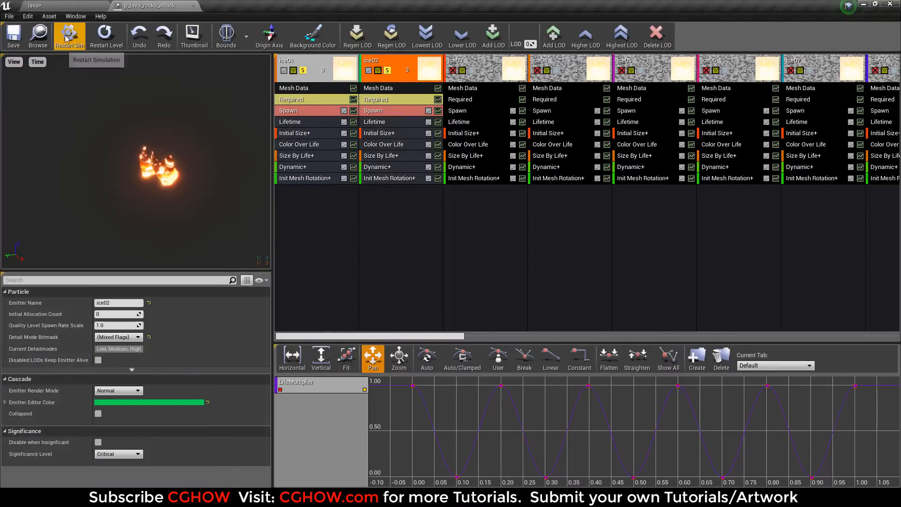
# Step: Add the ice03 emitter to the soloed emitters and check the delay settings in its Required module
pyautogui.click(473, 70)
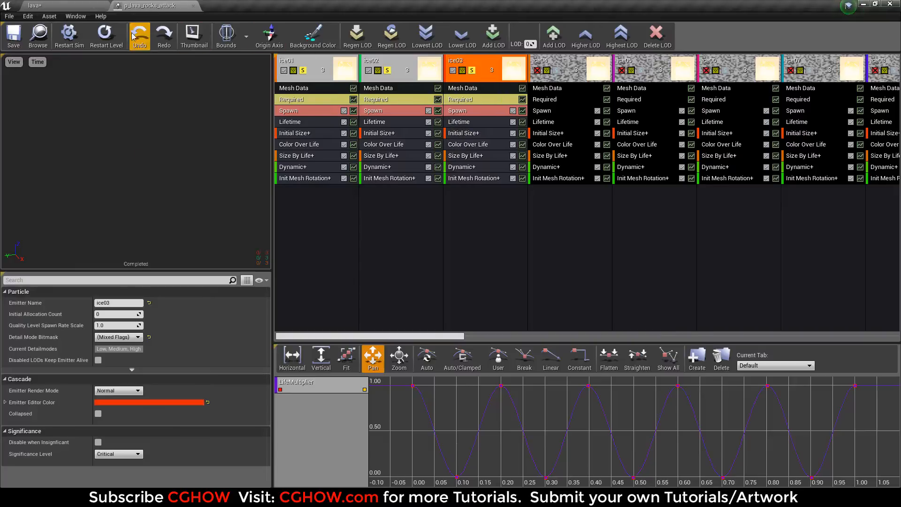
pyautogui.click(496, 99)
pyautogui.scroll(-5, 136, 413)
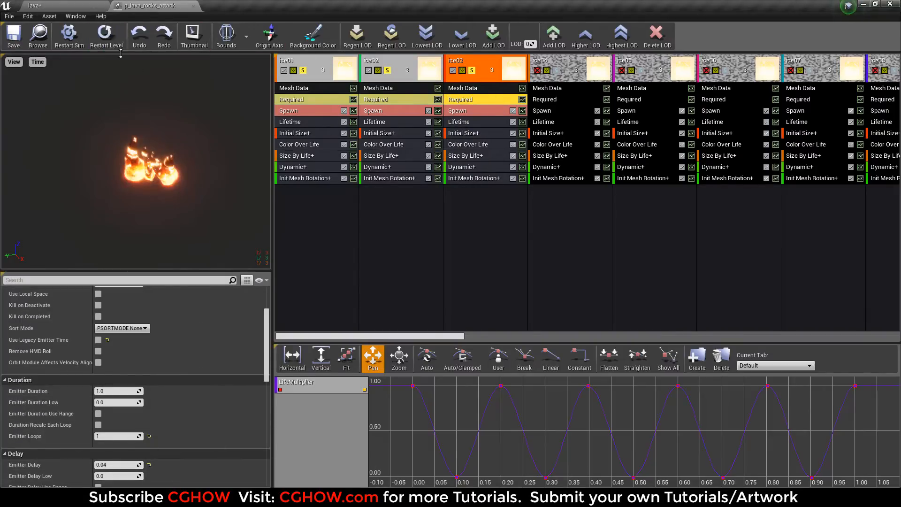
# Step: Solo the ice04 and ice05 emitters together with the earlier ones and replay the effect
pyautogui.click(555, 72)
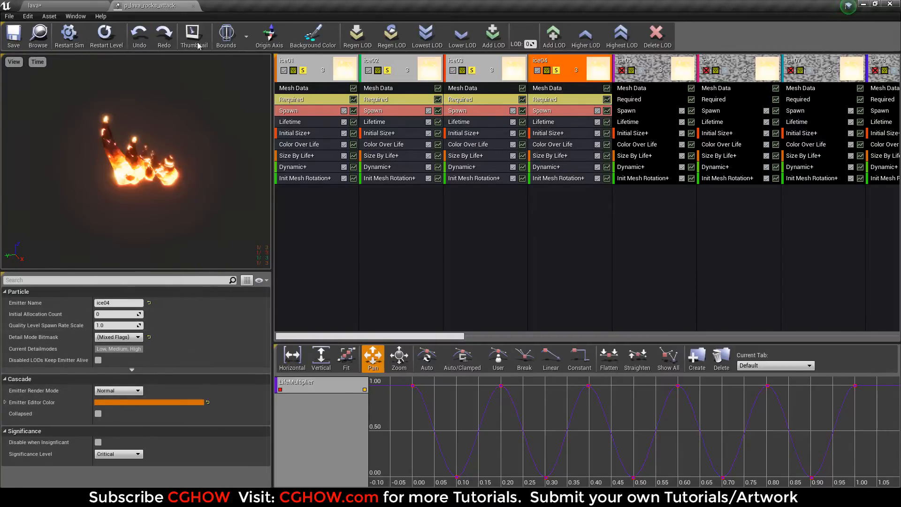
pyautogui.click(634, 71)
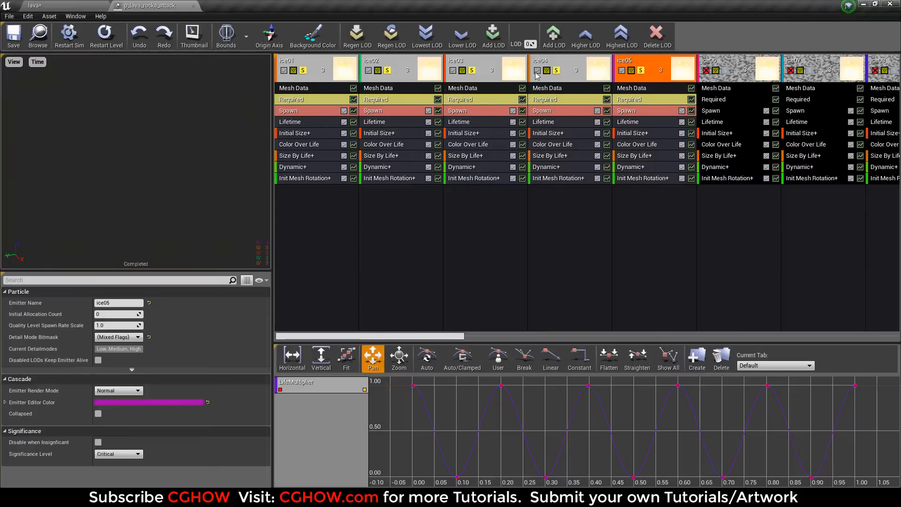
pyautogui.click(112, 44)
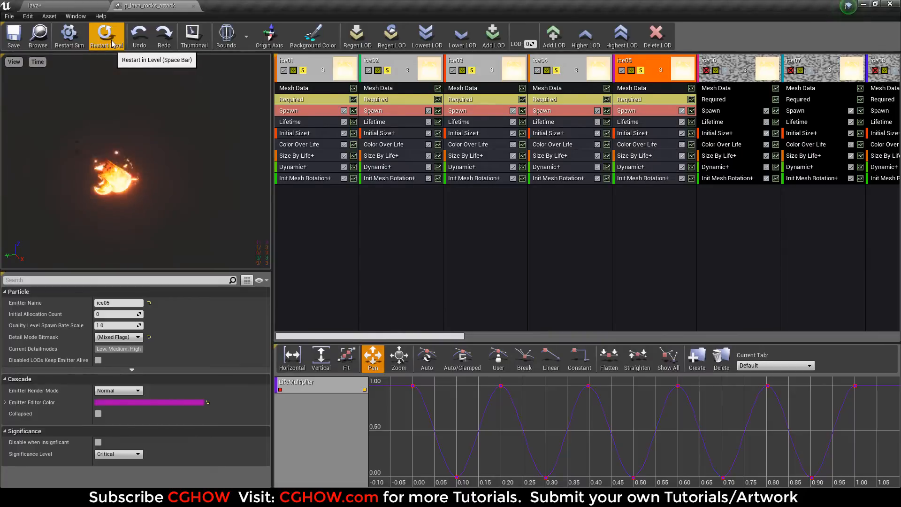
pyautogui.click(112, 43)
pyautogui.click(112, 43)
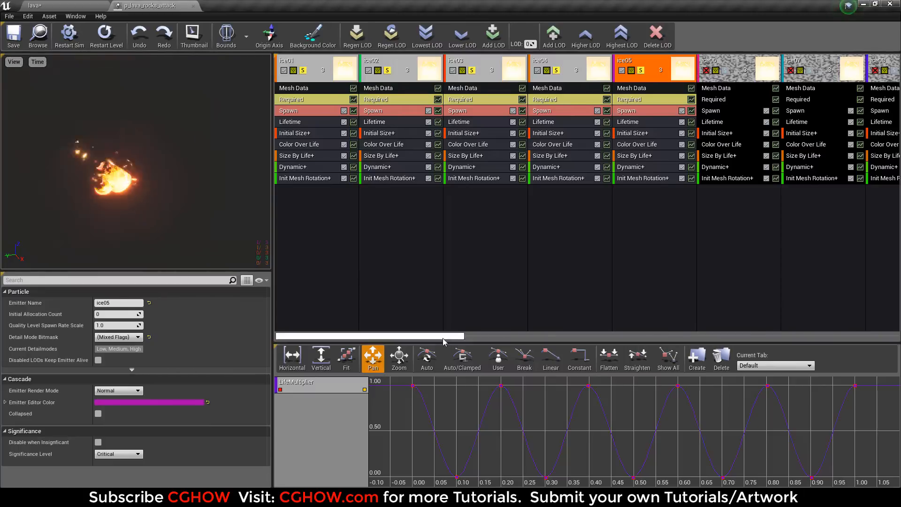
# Step: Add the ice06 emitter to the soloed set and replay the effect in the preview
pyautogui.scroll(-5, 511, 264)
pyautogui.click(485, 70)
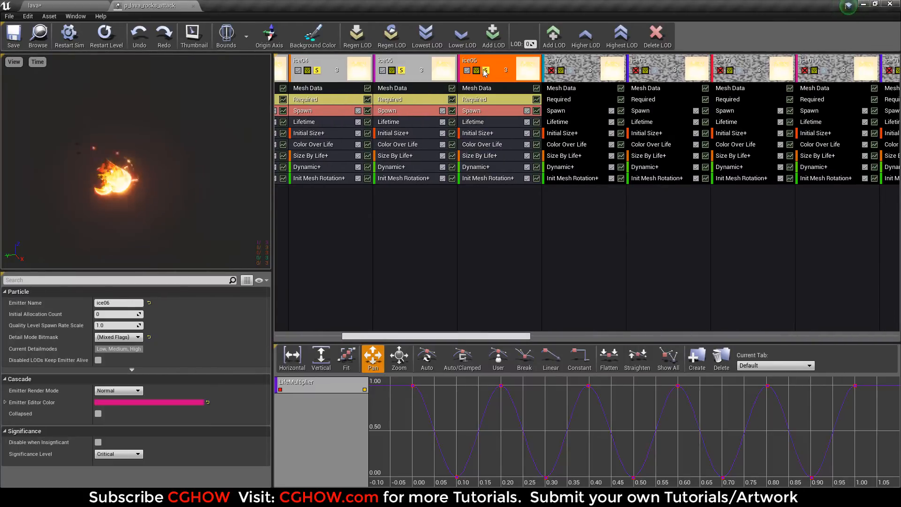
pyautogui.click(110, 38)
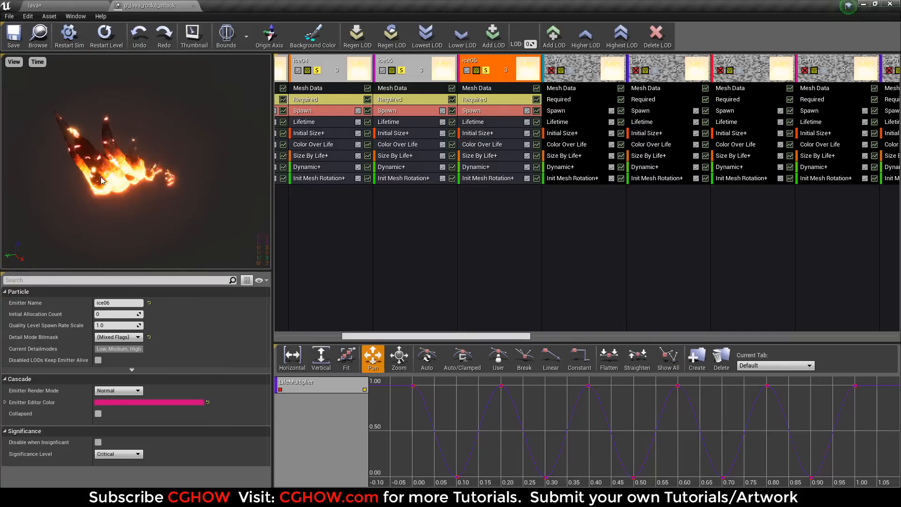
pyautogui.click(105, 37)
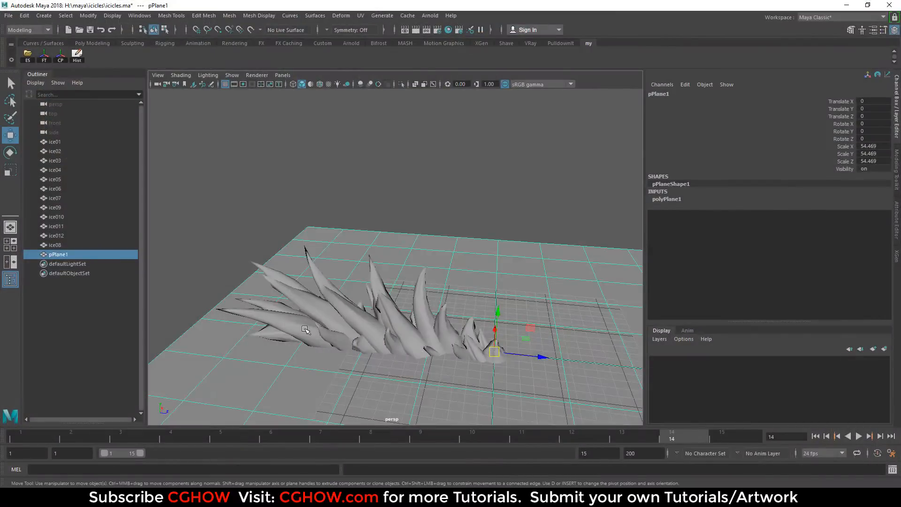
# Step: Inspect the order of the icicle meshes in Maya by selecting ice012, ice02 and others, then return to the particle editor
pyautogui.click(308, 331)
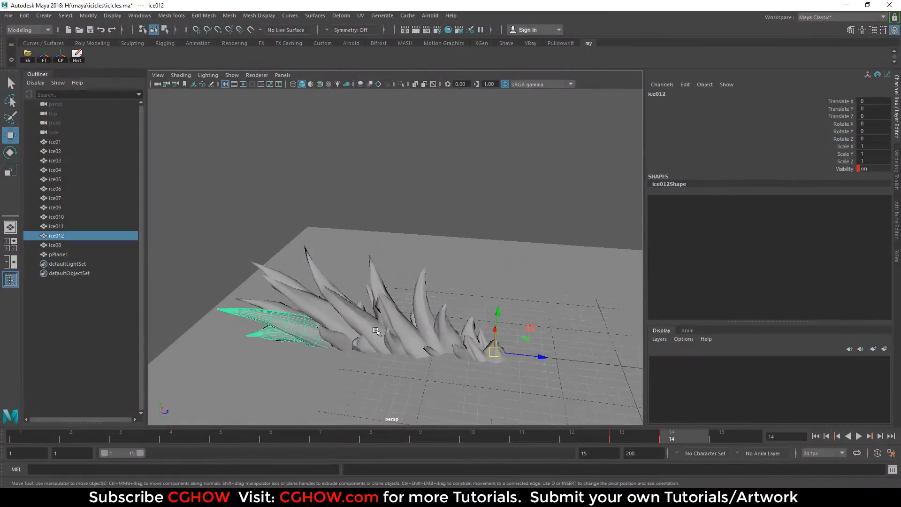
pyautogui.click(377, 332)
pyautogui.click(435, 338)
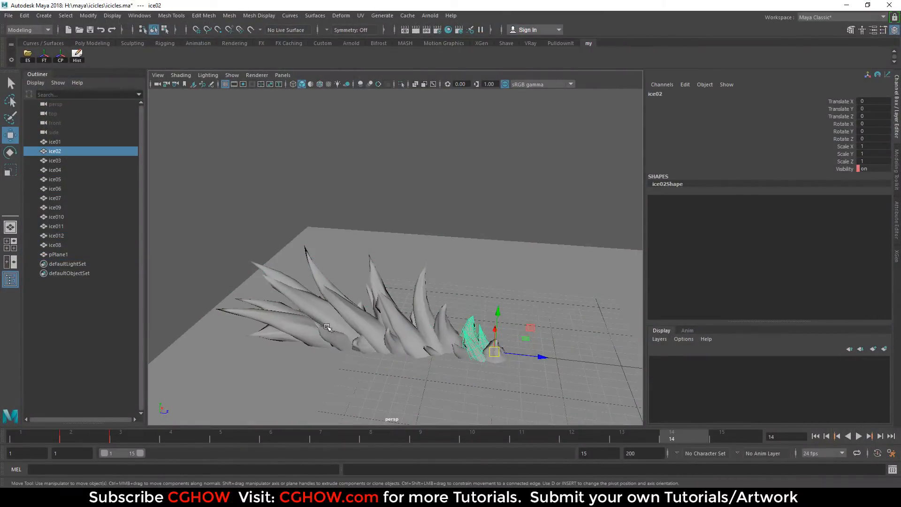
pyautogui.click(289, 334)
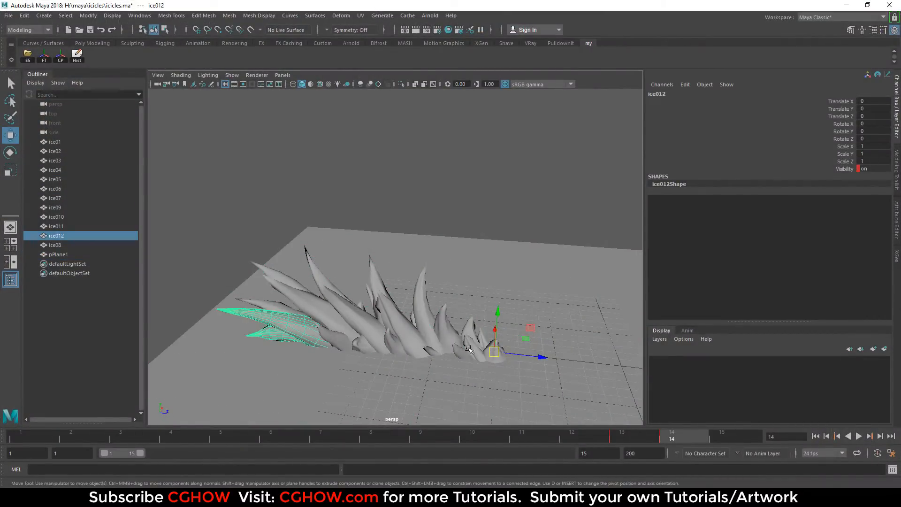
pyautogui.click(848, 4)
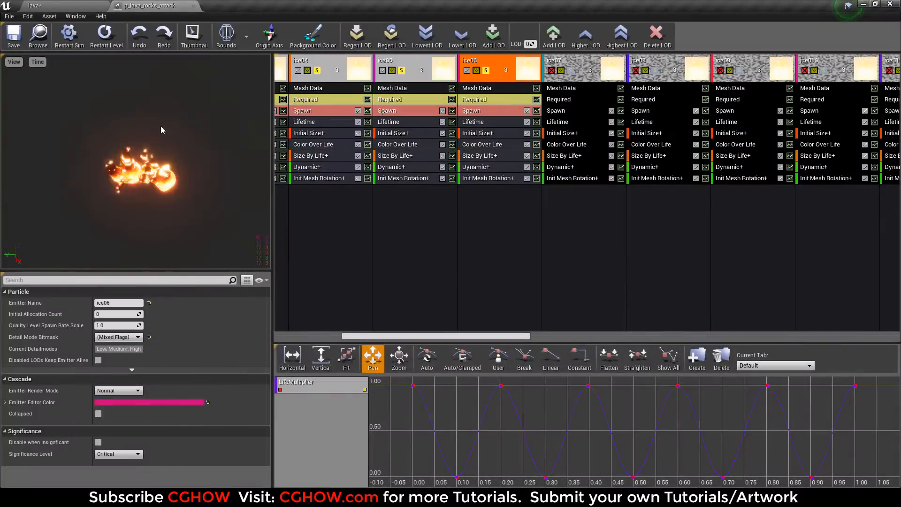
# Step: Solo the ice07 and ice08 emitters as well, replaying the effect after each one
pyautogui.click(570, 71)
pyautogui.click(104, 39)
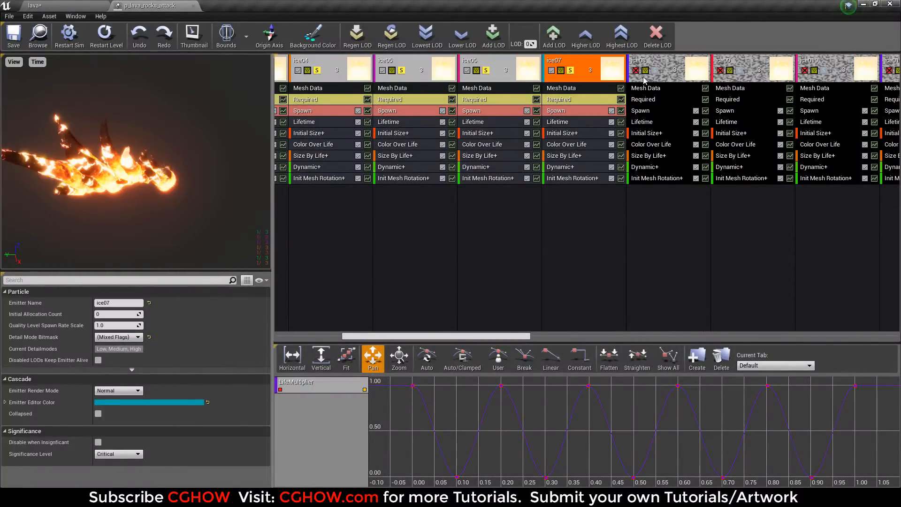
pyautogui.click(655, 70)
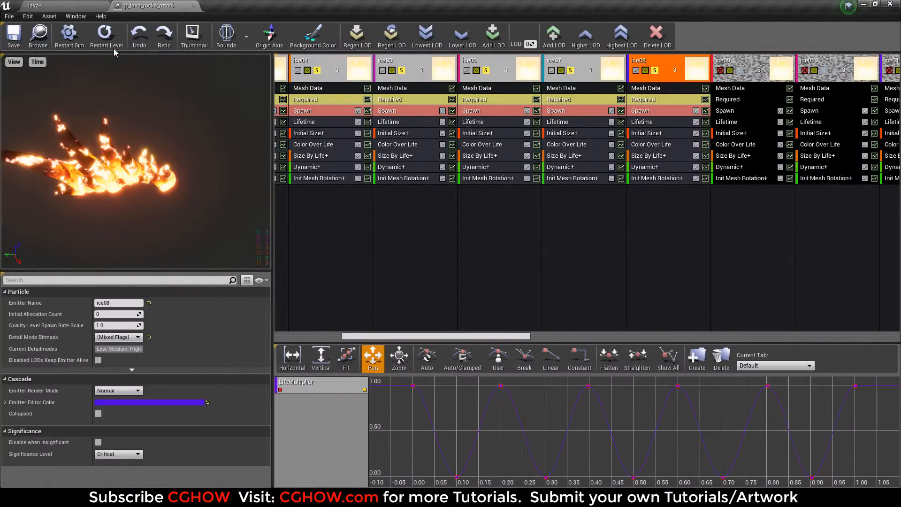
pyautogui.click(104, 37)
# Step: Solo the ice09 and ice010 emitters as well, replaying the effect after each one
pyautogui.click(738, 71)
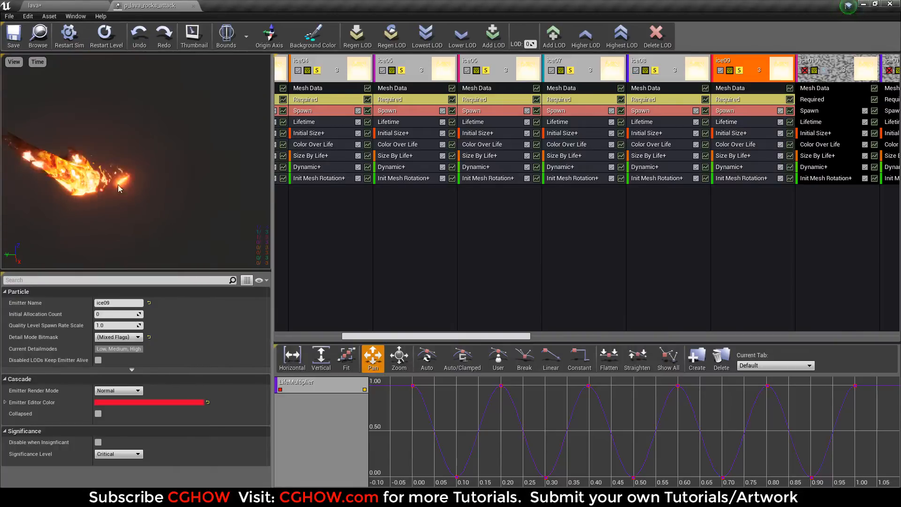
pyautogui.click(104, 36)
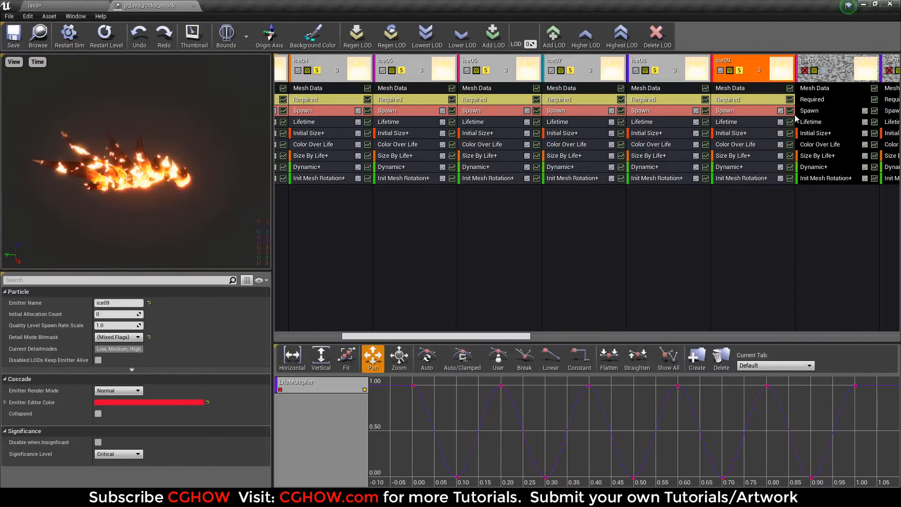
pyautogui.click(823, 71)
pyautogui.click(96, 43)
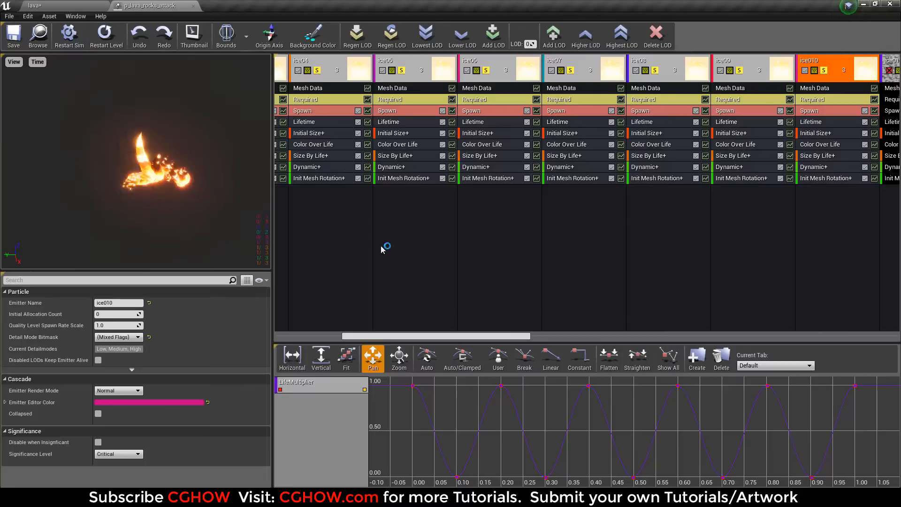
# Step: Add the ice011 and ice012 emitters to the soloed set, replaying the effect after each one
pyautogui.moveTo(521, 341); pyautogui.dragTo(604, 341)
pyautogui.click(610, 74)
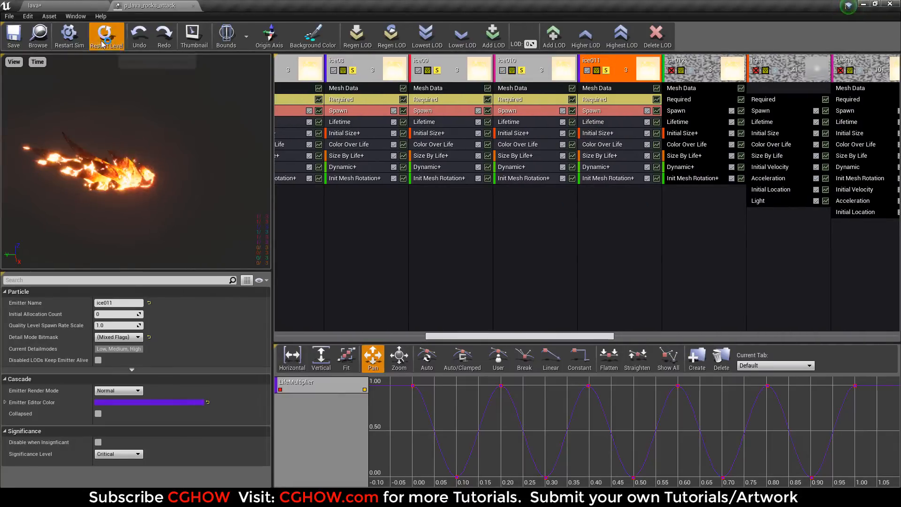
pyautogui.click(102, 43)
pyautogui.click(691, 74)
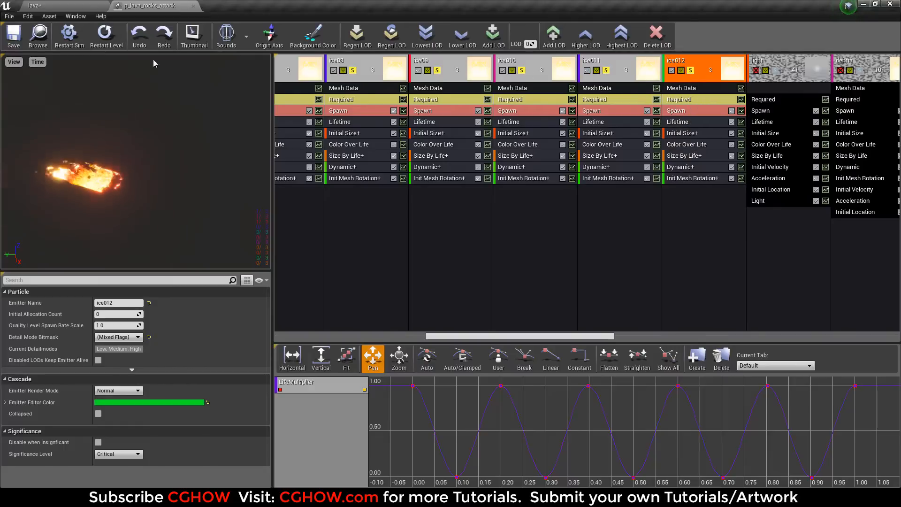
pyautogui.click(96, 43)
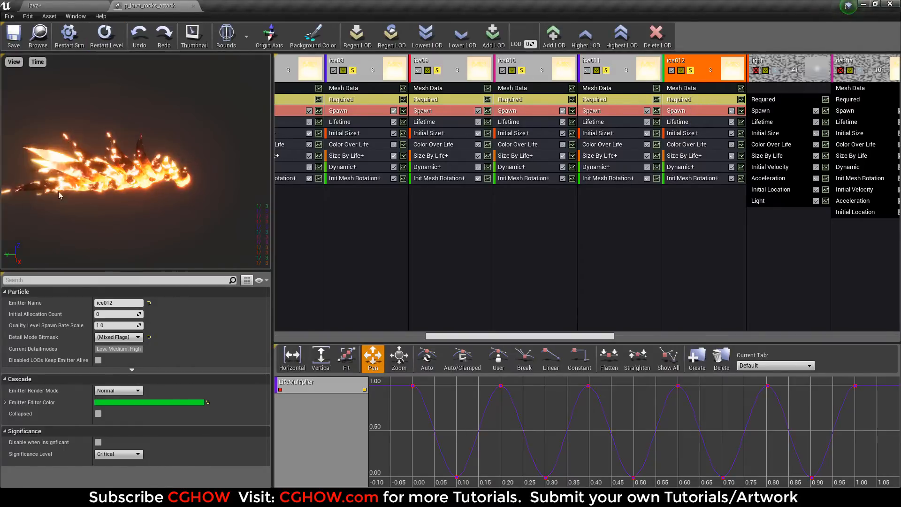
# Step: Check the Emitter Delay in the Required modules of ice011 and ice012, and replay the effect to observe the staggered timing
pyautogui.click(635, 100)
pyautogui.scroll(-10, 174, 399)
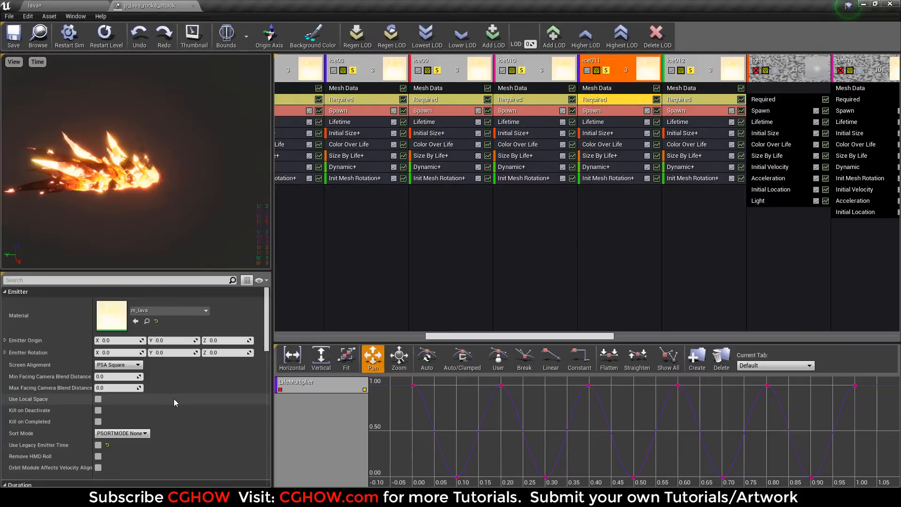
pyautogui.click(679, 100)
pyautogui.scroll(-2, 170, 401)
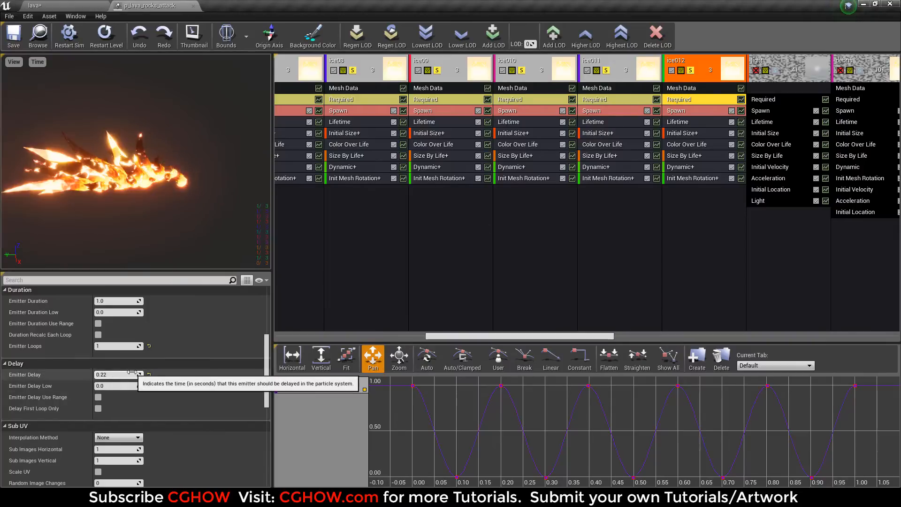
pyautogui.click(109, 42)
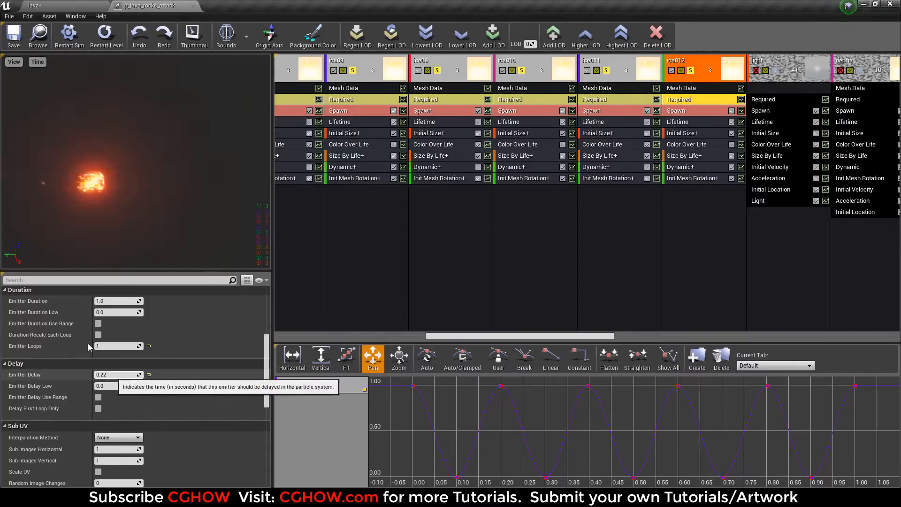
pyautogui.click(104, 35)
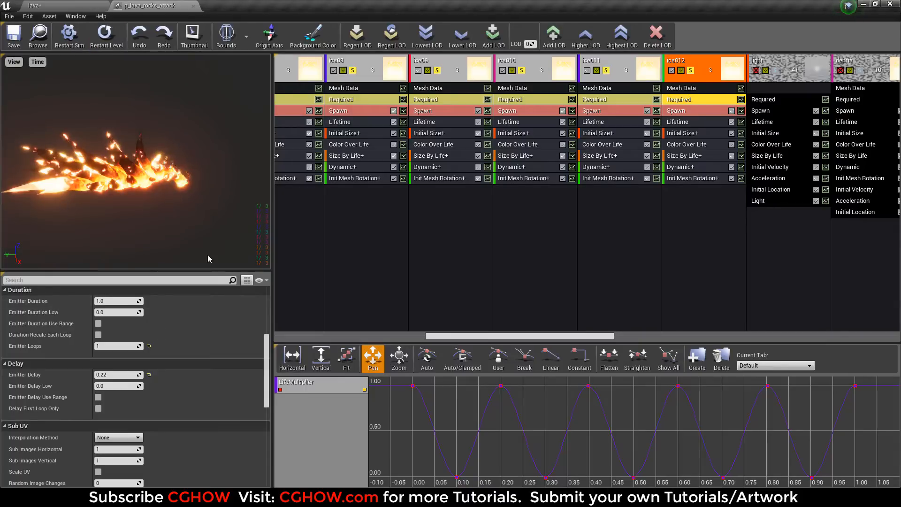
# Step: Solo the light emitter alongside the ice emitters and replay the effect
pyautogui.moveTo(610, 336); pyautogui.dragTo(685, 336)
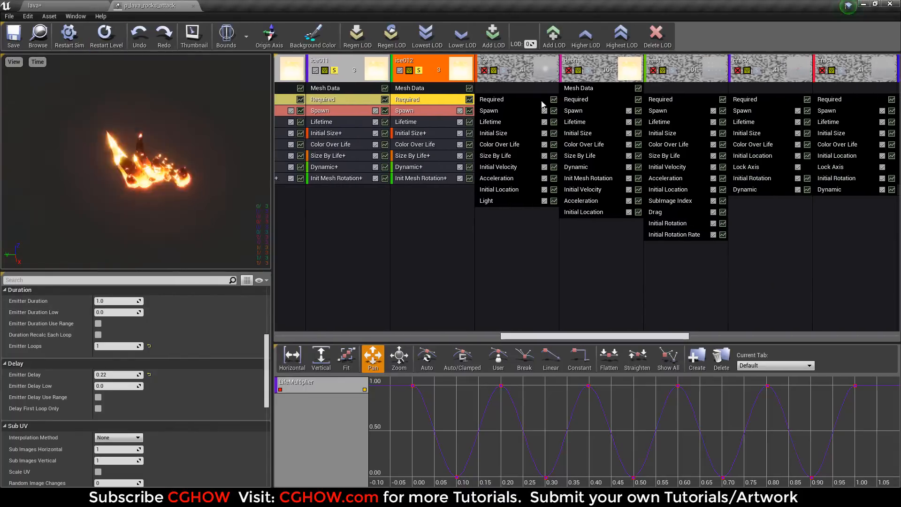
pyautogui.click(506, 70)
pyautogui.click(104, 35)
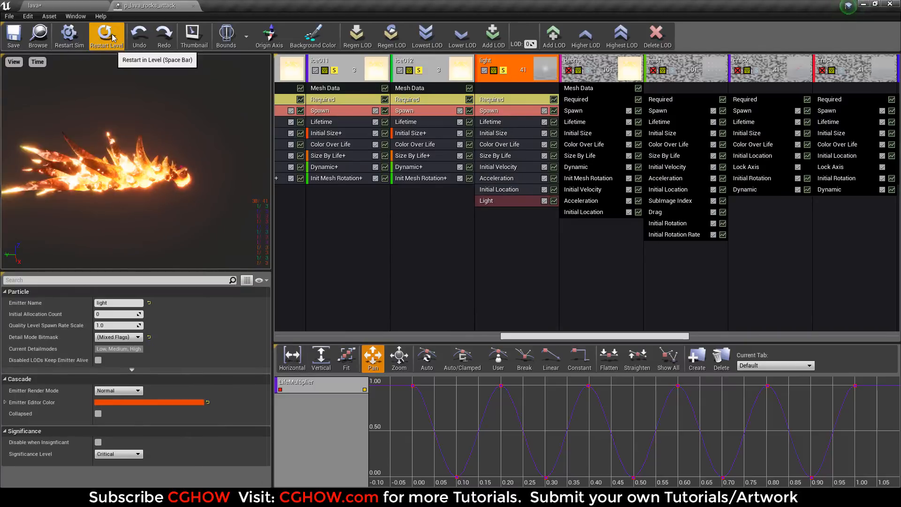
# Step: Replay the effect several times to examine the light emitter together with the ice emitters from another angle
pyautogui.click(104, 35)
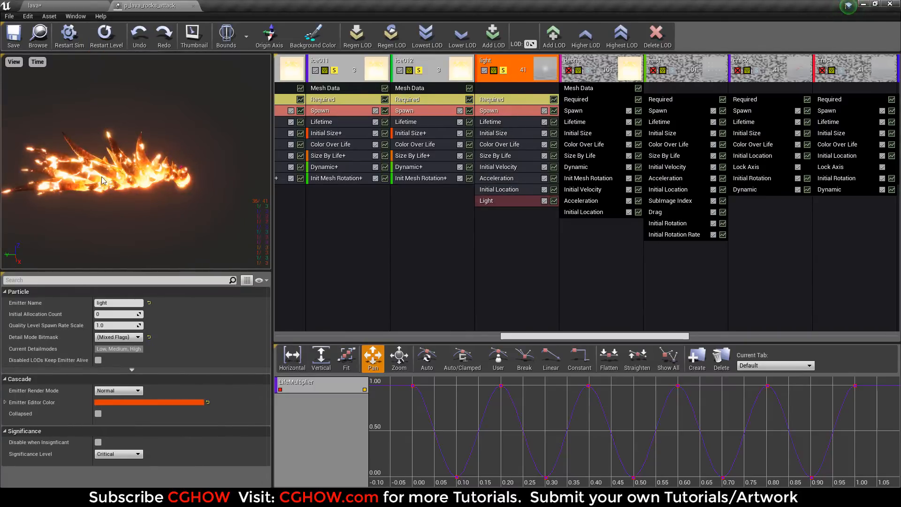
pyautogui.click(104, 35)
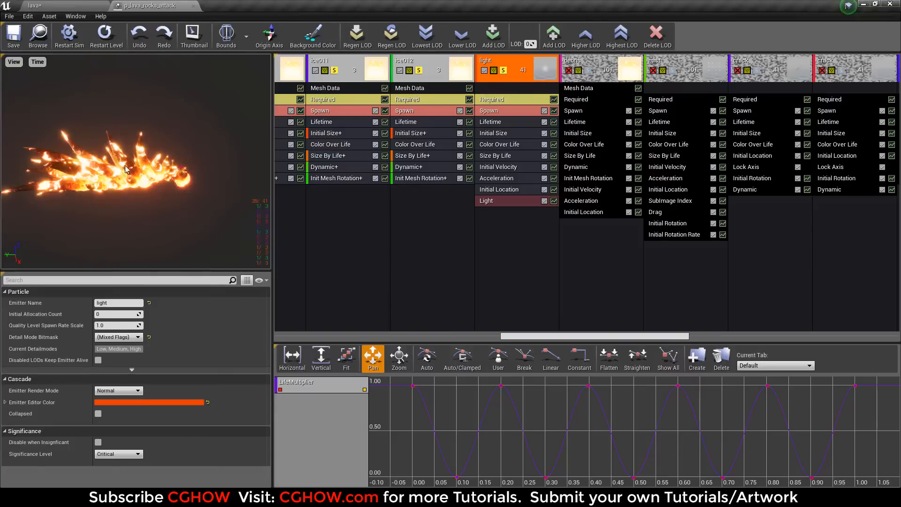
pyautogui.click(107, 45)
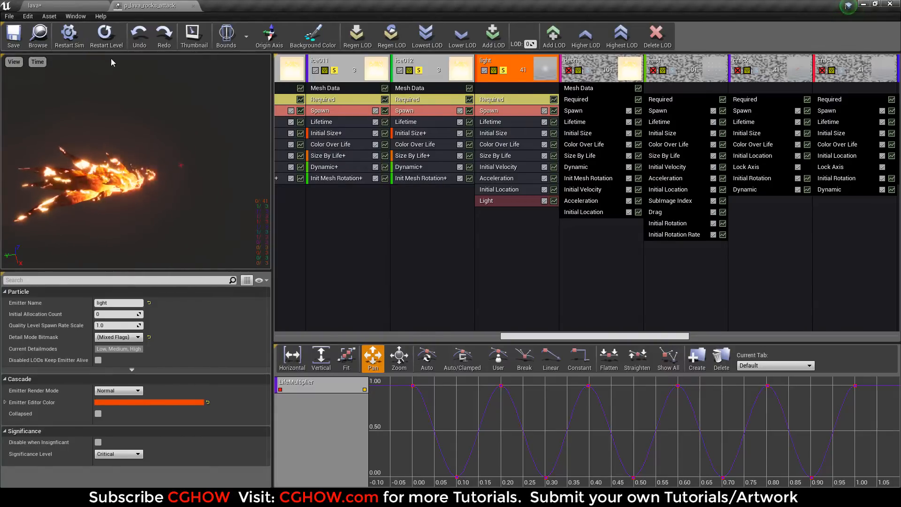
pyautogui.click(104, 36)
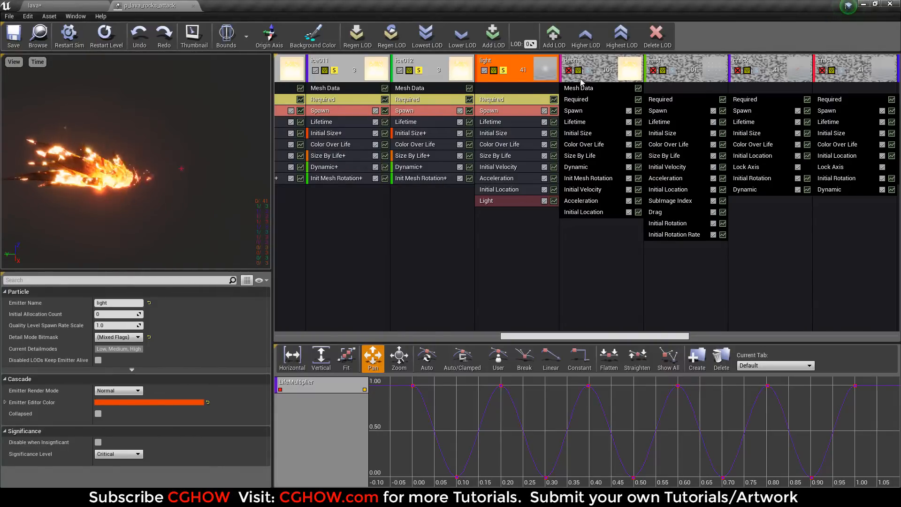
# Step: Add the debris emitter to the soloed set and replay the effect
pyautogui.click(569, 70)
pyautogui.click(104, 35)
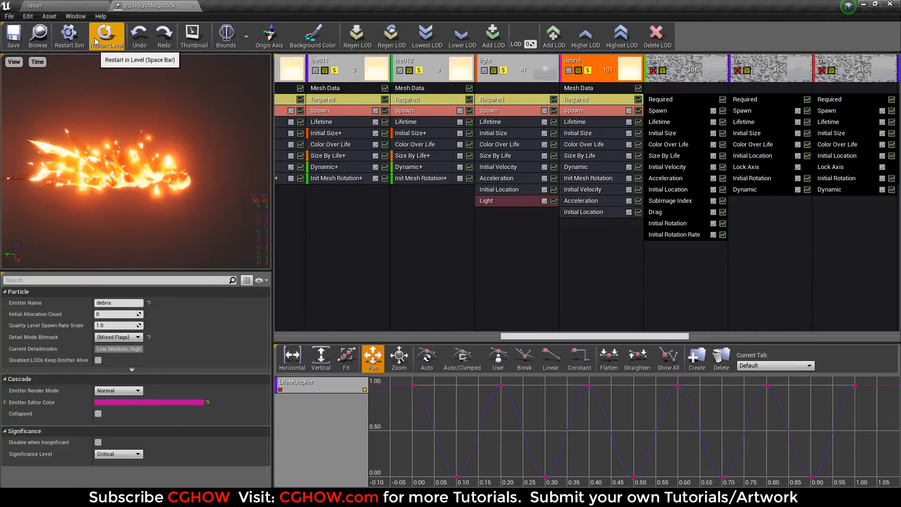
pyautogui.click(104, 35)
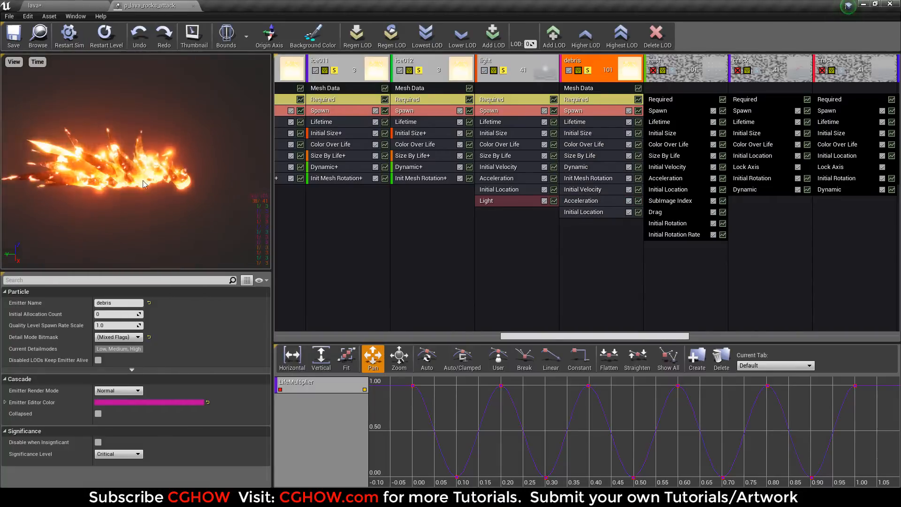
# Step: Check the debris emitter's Required material, inspect its sm_debris01 mesh from Mesh Data, and return to the particle system
pyautogui.click(603, 101)
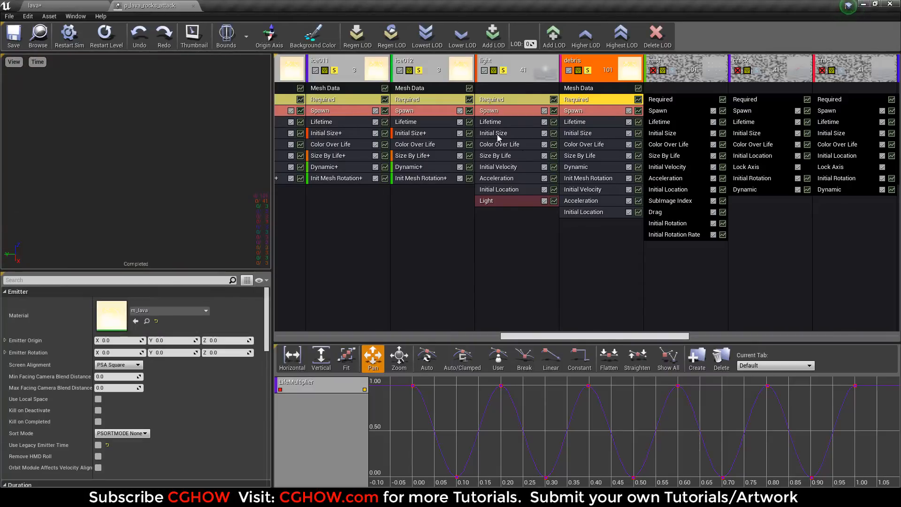
pyautogui.click(584, 88)
pyautogui.doubleClick(120, 311)
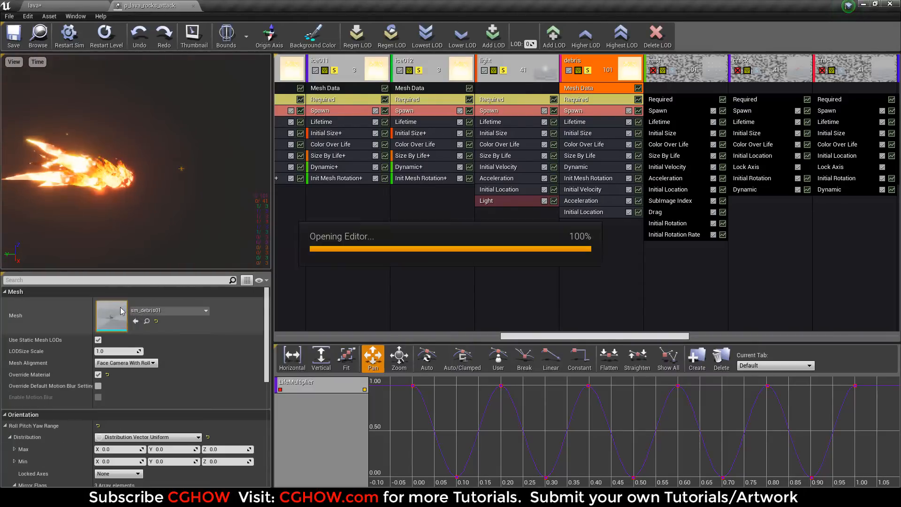
pyautogui.scroll(6, 298, 300)
pyautogui.moveTo(298, 301); pyautogui.dragTo(294, 271)
pyautogui.click(282, 6)
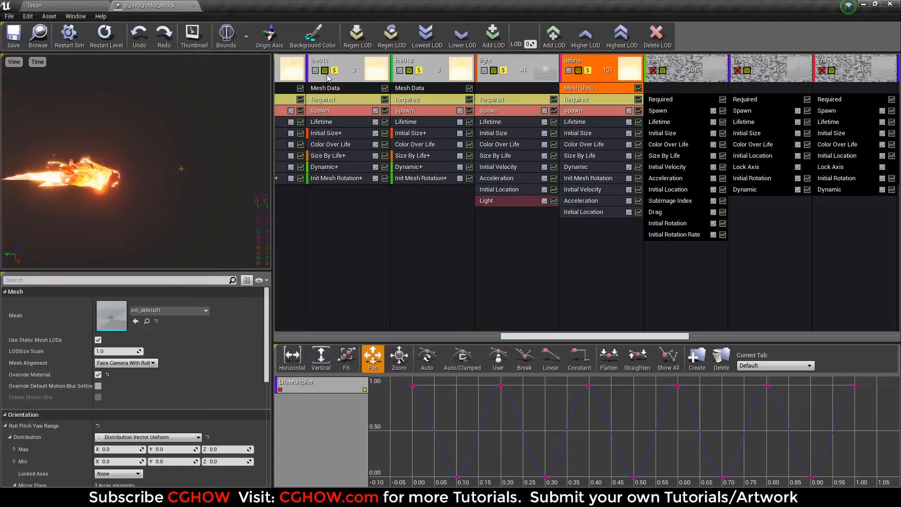
# Step: Review the Color Over Life, Initial Velocity and Acceleration settings of the debris emitter
pyautogui.click(594, 144)
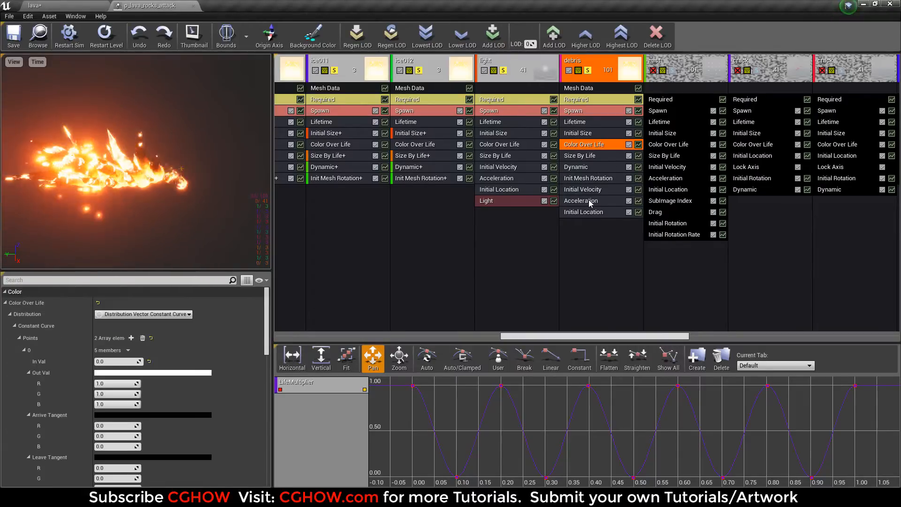
pyautogui.click(591, 190)
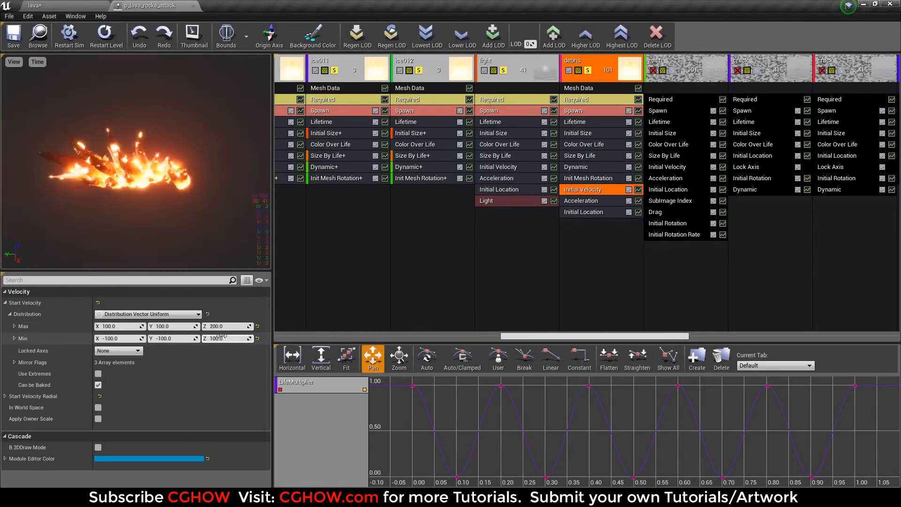
pyautogui.click(578, 200)
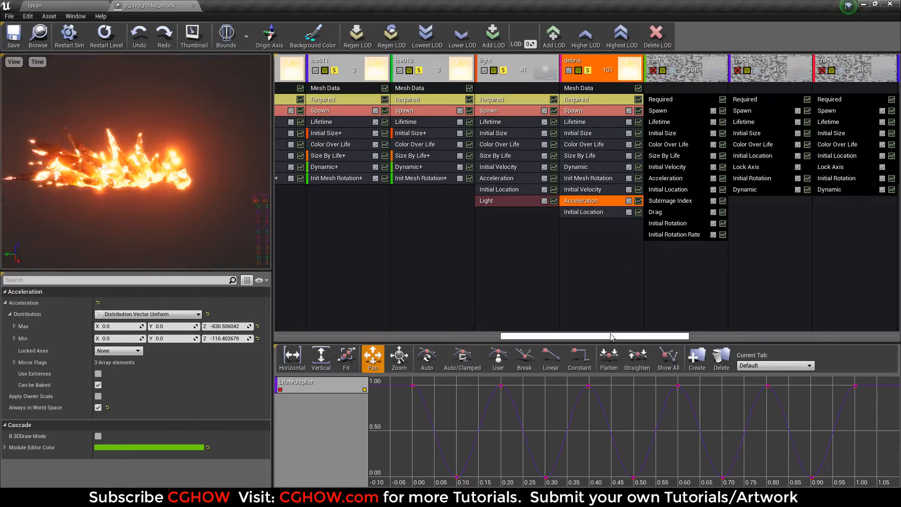
# Step: Add the mist emitter to the soloed set and replay the effect
pyautogui.moveTo(620, 336); pyautogui.dragTo(681, 337)
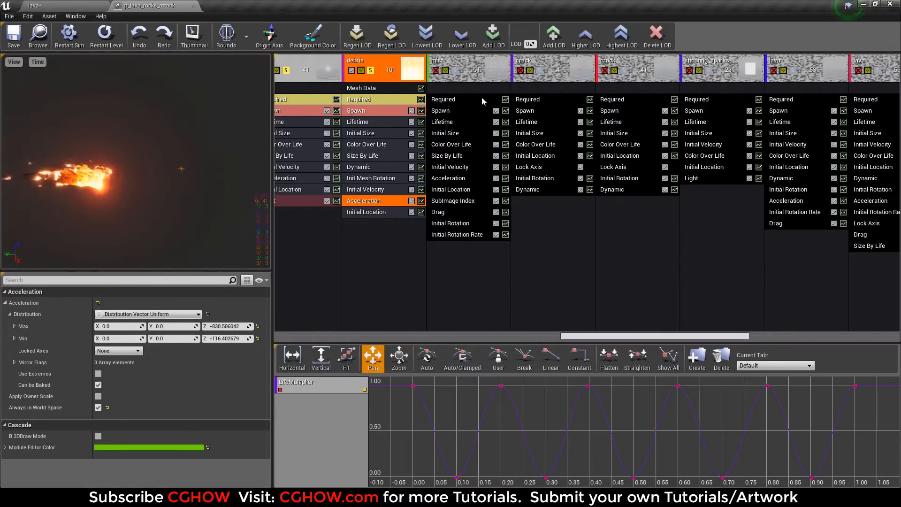
pyautogui.click(463, 76)
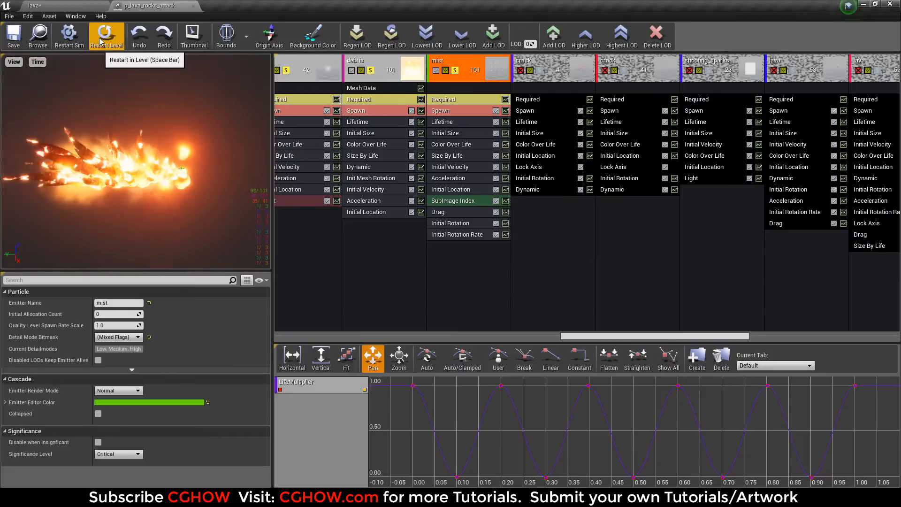
# Step: Open the m_smoke01 material from the mist emitter's Required module and view its whole node graph
pyautogui.click(446, 99)
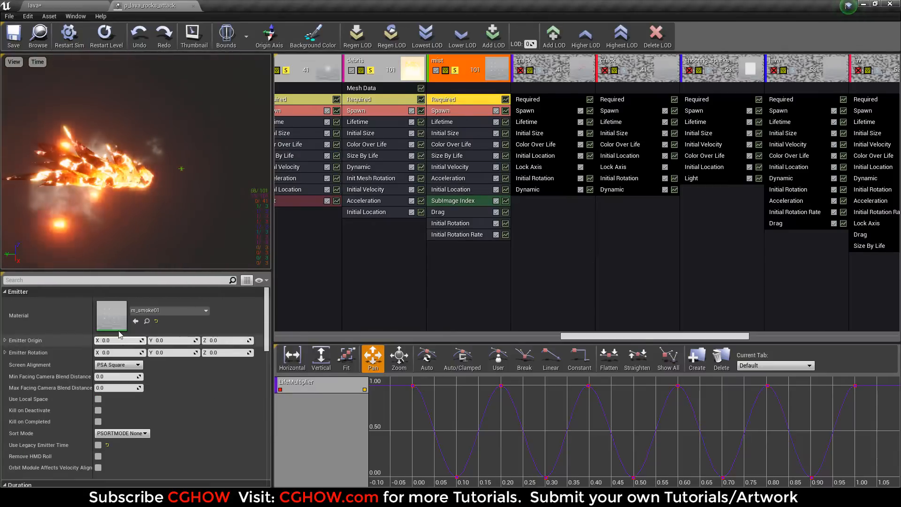
pyautogui.doubleClick(112, 316)
pyautogui.moveTo(263, 359); pyautogui.dragTo(483, 298, button='right')
pyautogui.scroll(-2, 483, 298)
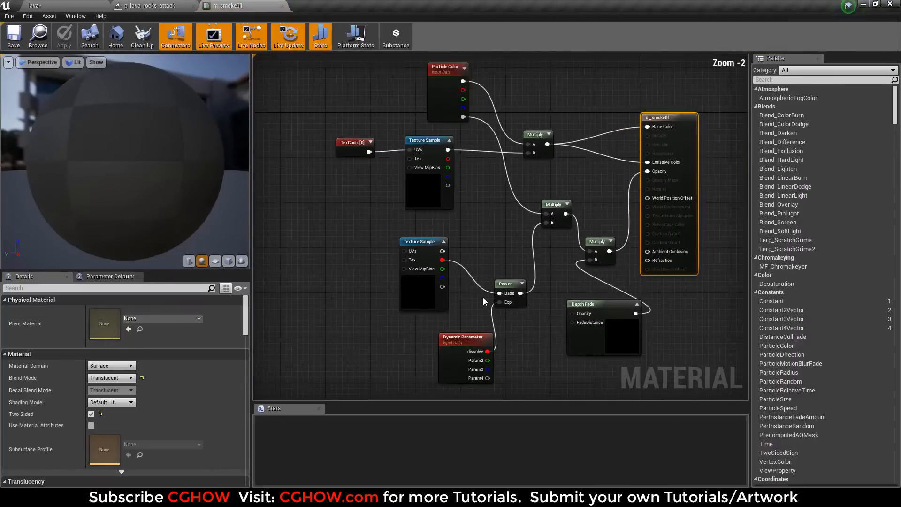
# Step: Inspect the t_smoke_subUV_4x4_01 texture used in the smoke material, and close both the texture and the material
pyautogui.click(417, 283)
pyautogui.scroll(2, 410, 326)
pyautogui.moveTo(373, 326); pyautogui.dragTo(305, 293, button='right')
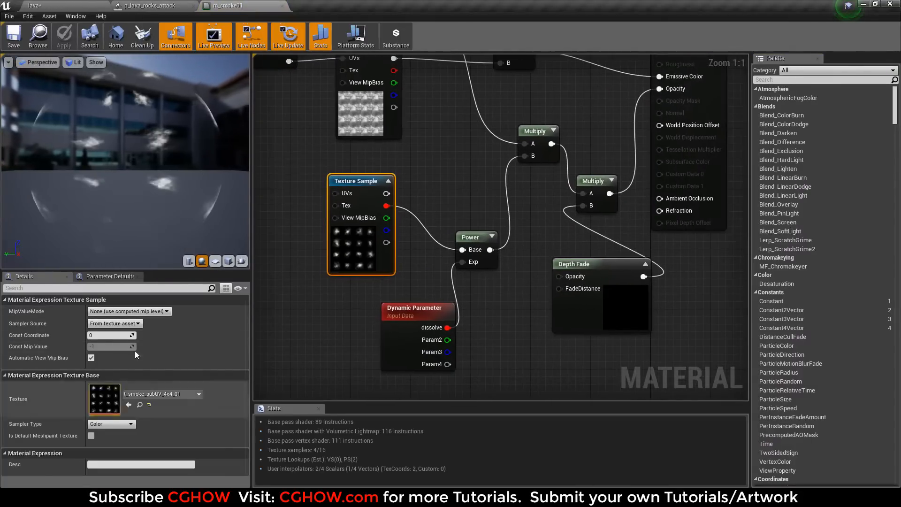
pyautogui.doubleClick(105, 403)
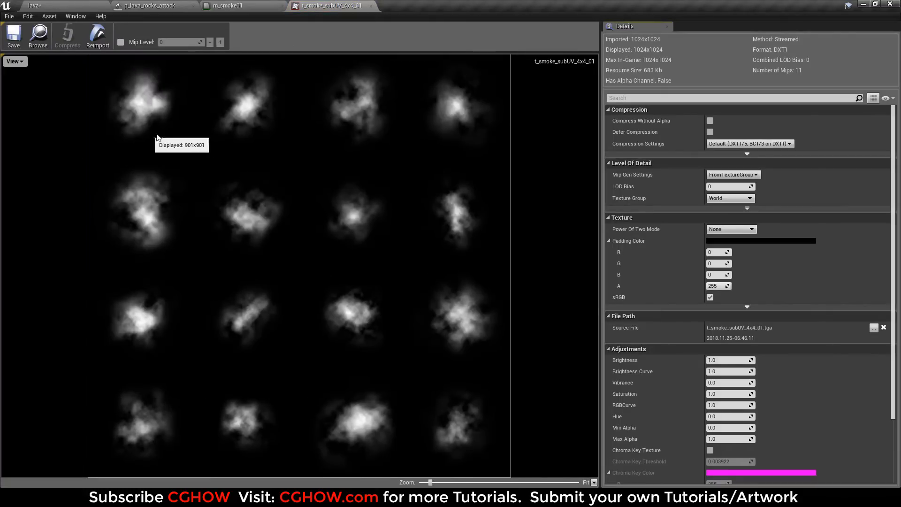
pyautogui.middleClick(332, 4)
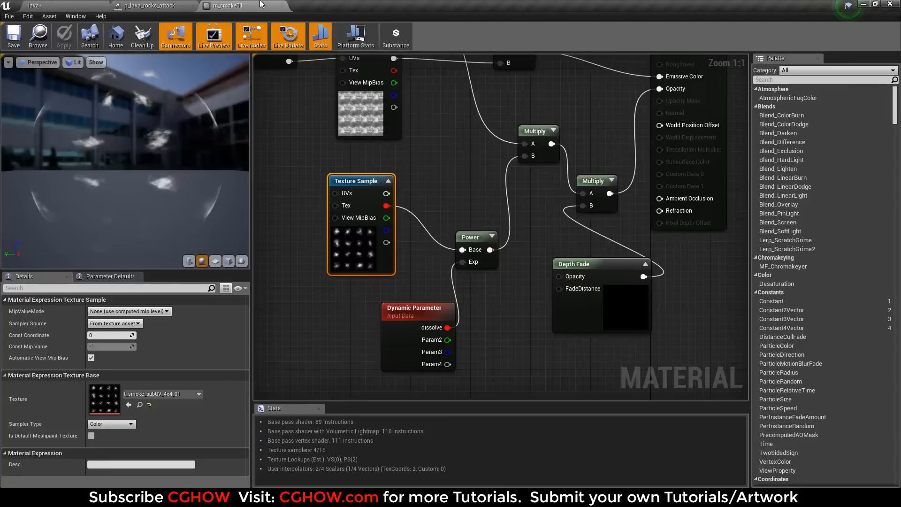
pyautogui.middleClick(250, 4)
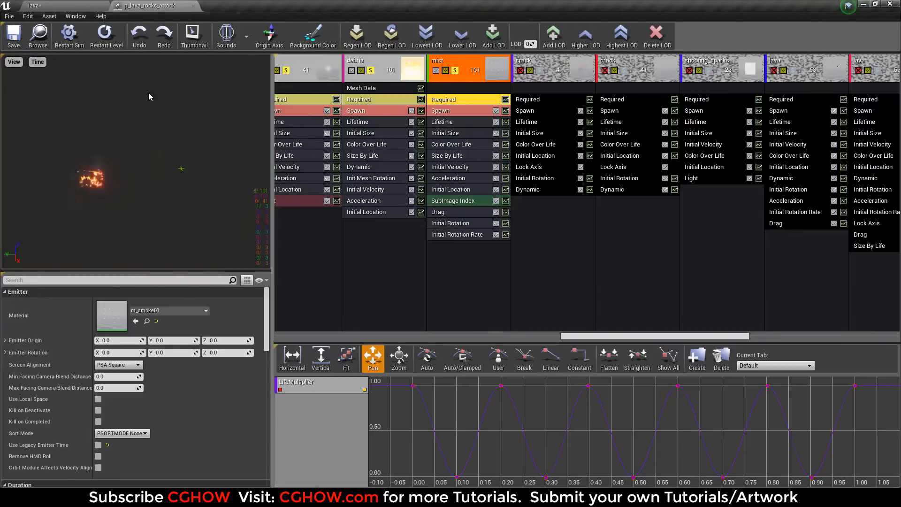
# Step: Replay the effect from a different viewing angle to observe the mist around the rocks
pyautogui.click(112, 43)
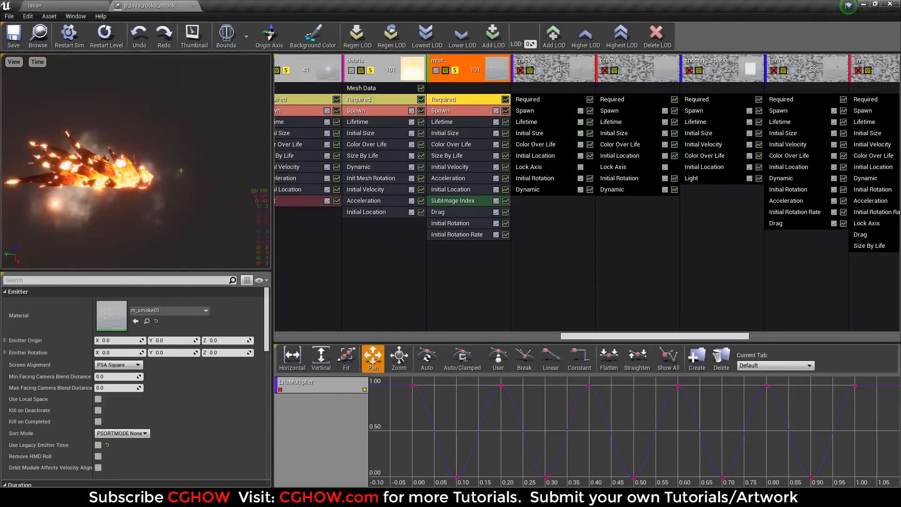
pyautogui.moveTo(156, 193); pyautogui.dragTo(174, 188)
pyautogui.click(104, 35)
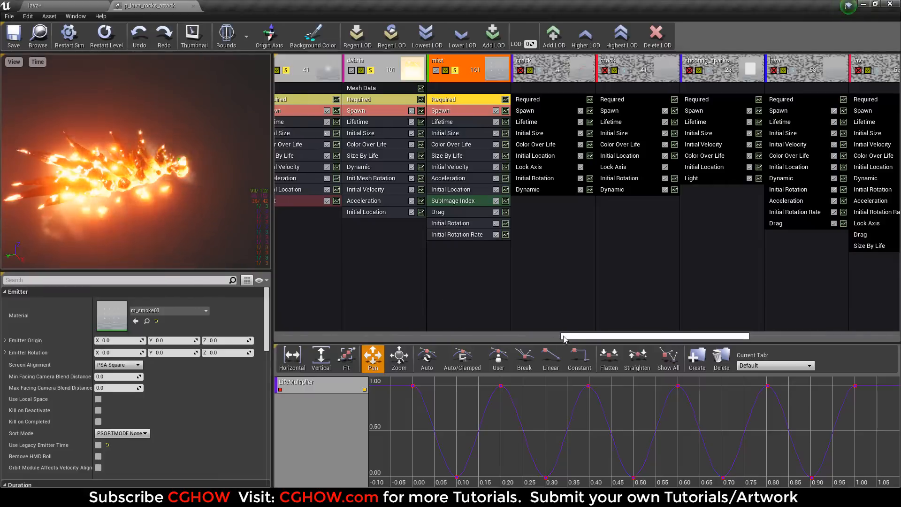
# Step: Add the first crack emitter to the soloed set and replay the effect
pyautogui.moveTo(580, 336)
pyautogui.mouseDown()
pyautogui.moveTo(342, 336)
pyautogui.moveTo(690, 336)
pyautogui.moveTo(549, 338)
pyautogui.moveTo(593, 339)
pyautogui.mouseUp()
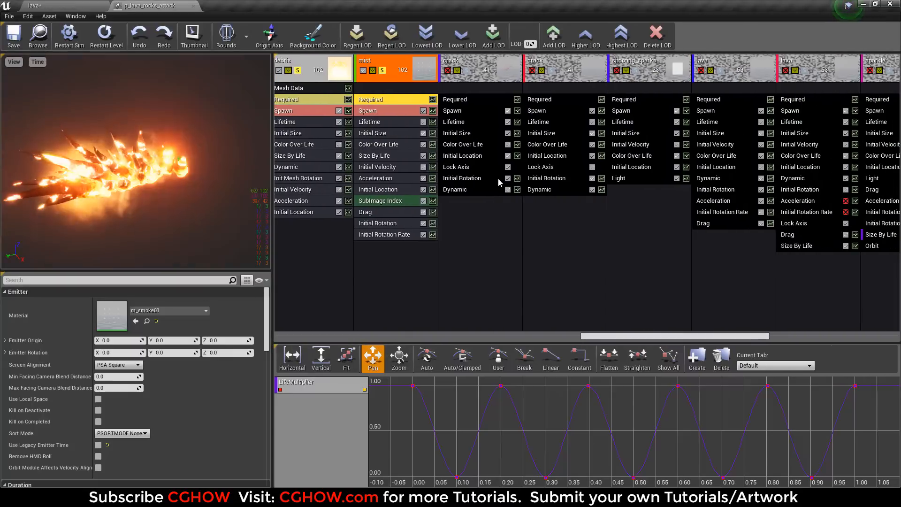
pyautogui.click(467, 75)
pyautogui.click(120, 46)
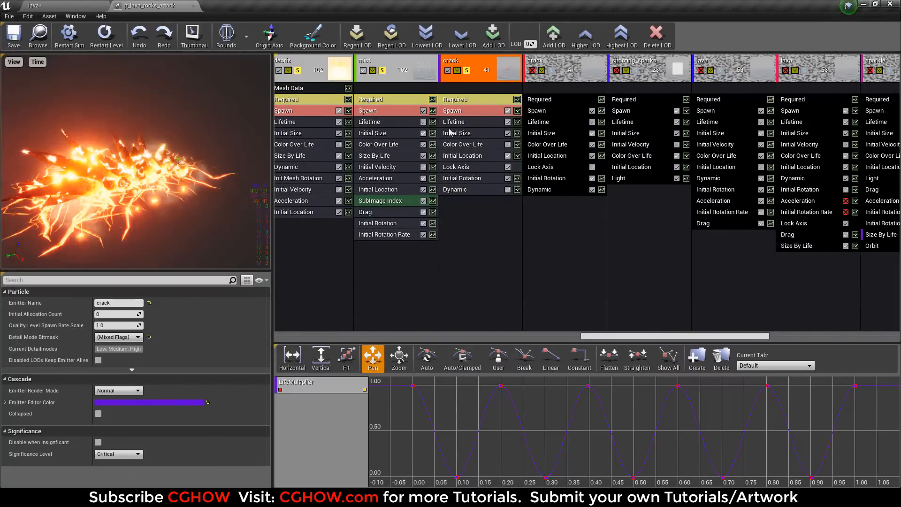
# Step: Save the particle system, solo only the first crack emitter, and replay the effect
pyautogui.click(15, 39)
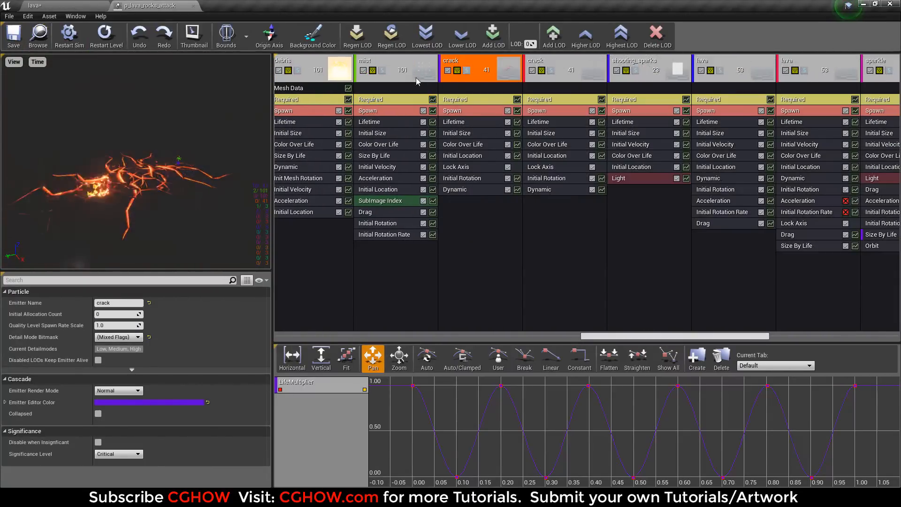
pyautogui.click(467, 71)
pyautogui.click(104, 37)
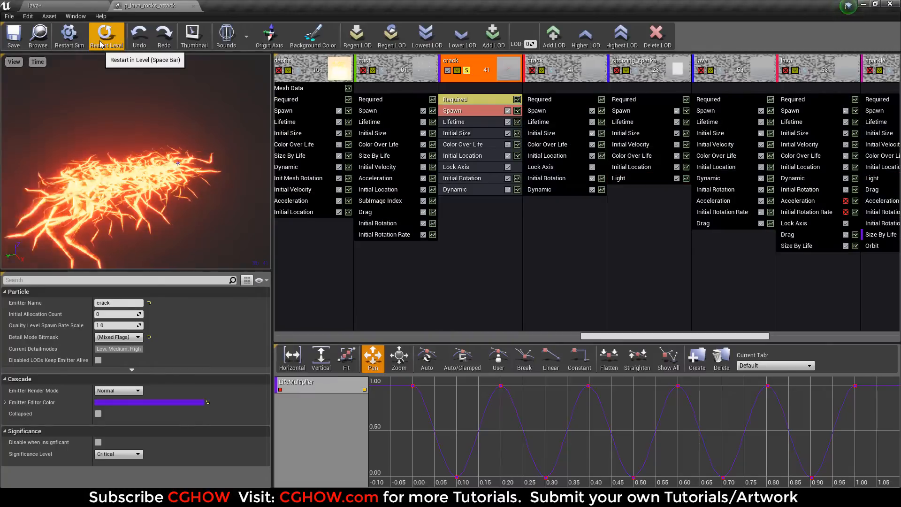
# Step: Open the crack emitter's m_crack1 material and delete the unconnected texture_1 parameter node
pyautogui.click(476, 99)
pyautogui.doubleClick(111, 316)
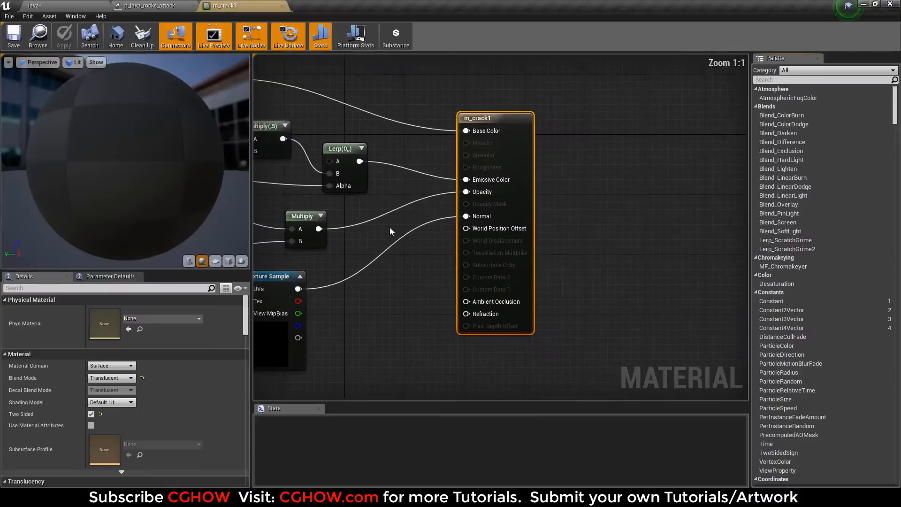
pyautogui.scroll(-1, 599, 224)
pyautogui.moveTo(351, 250); pyautogui.dragTo(459, 272, button='right')
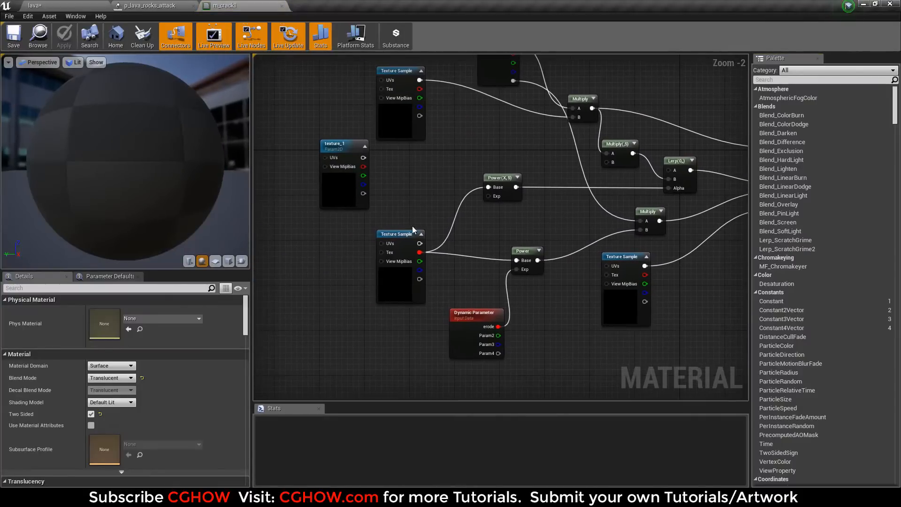
pyautogui.click(346, 187)
pyautogui.press('Delete')
# Step: Inspect the lava Texture Sample and the Kachujin_normal Texture Sample in the m_crack1 graph
pyautogui.click(390, 123)
pyautogui.moveTo(395, 233); pyautogui.dragTo(327, 289, button='right')
pyautogui.moveTo(488, 362); pyautogui.dragTo(488, 291, button='right')
pyautogui.click(540, 286)
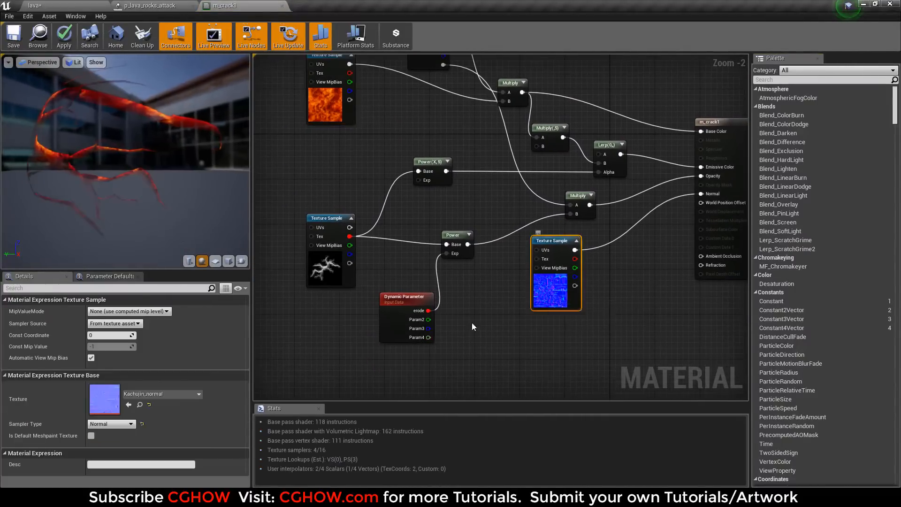
# Step: Inspect the t_ground_crack01 texture used by the crack Texture Sample, and close it again
pyautogui.moveTo(400, 304); pyautogui.dragTo(448, 318, button='right')
pyautogui.click(377, 285)
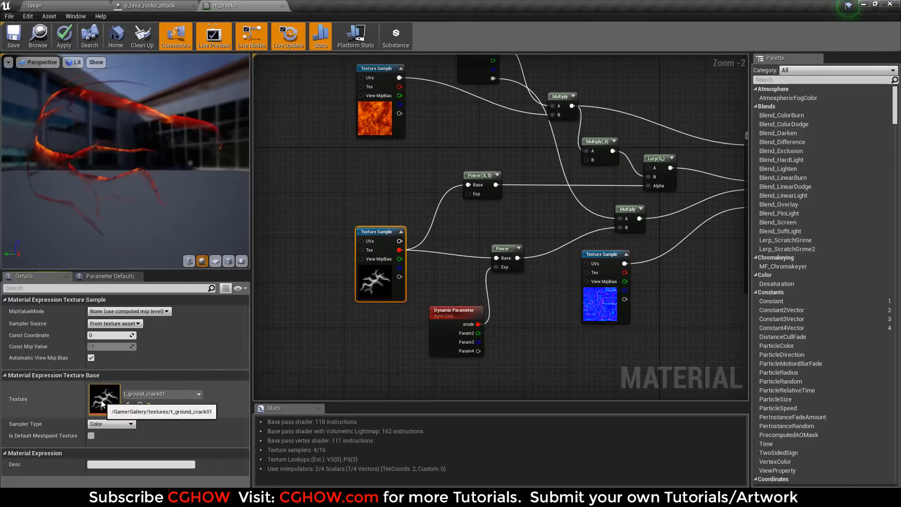
pyautogui.doubleClick(102, 403)
pyautogui.click(369, 5)
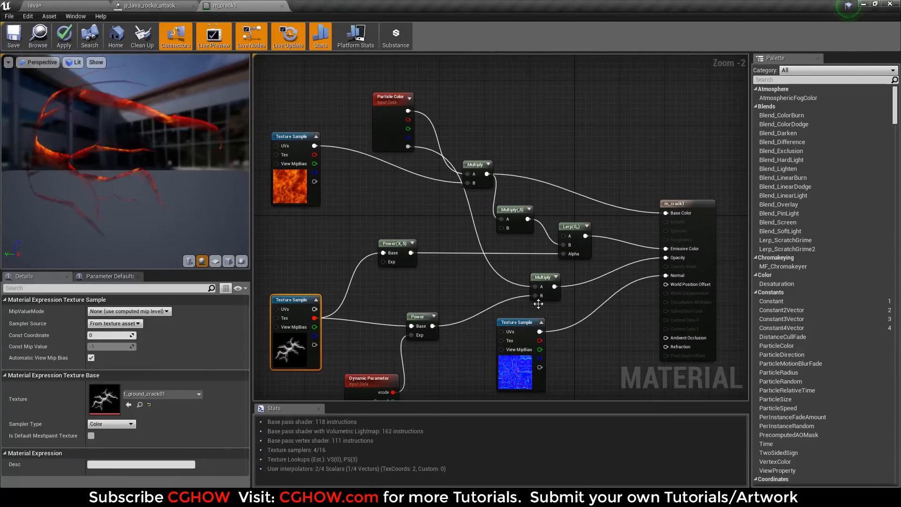
# Step: Trace how the crack texture, Power node and erode Dynamic Parameter feed the opacity of m_crack1
pyautogui.moveTo(282, 344); pyautogui.dragTo(333, 295, button='right')
pyautogui.click(333, 295)
pyautogui.click(332, 295)
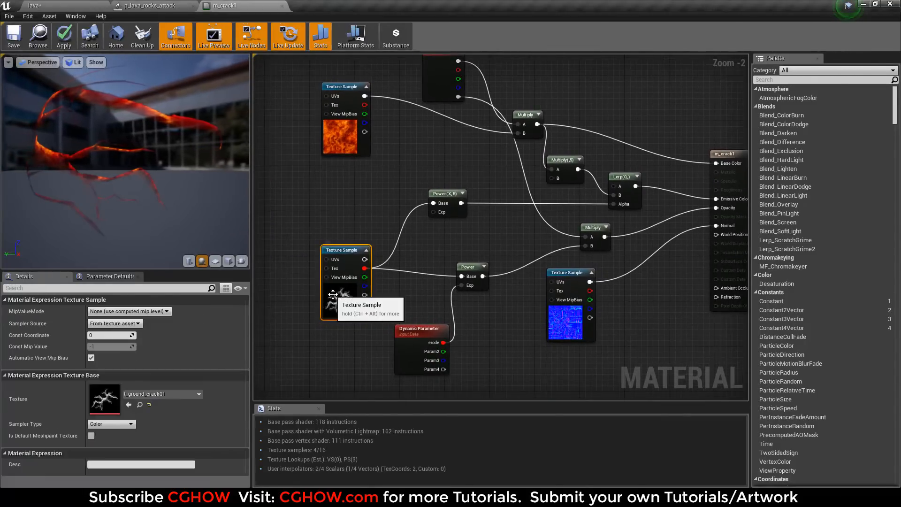
pyautogui.moveTo(627, 228); pyautogui.dragTo(571, 253, button='right')
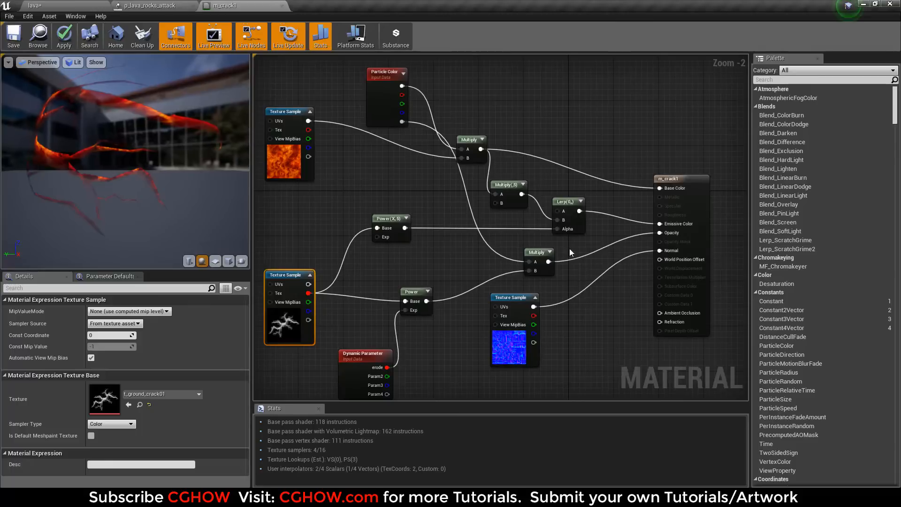
pyautogui.moveTo(417, 369); pyautogui.dragTo(432, 330, button='right')
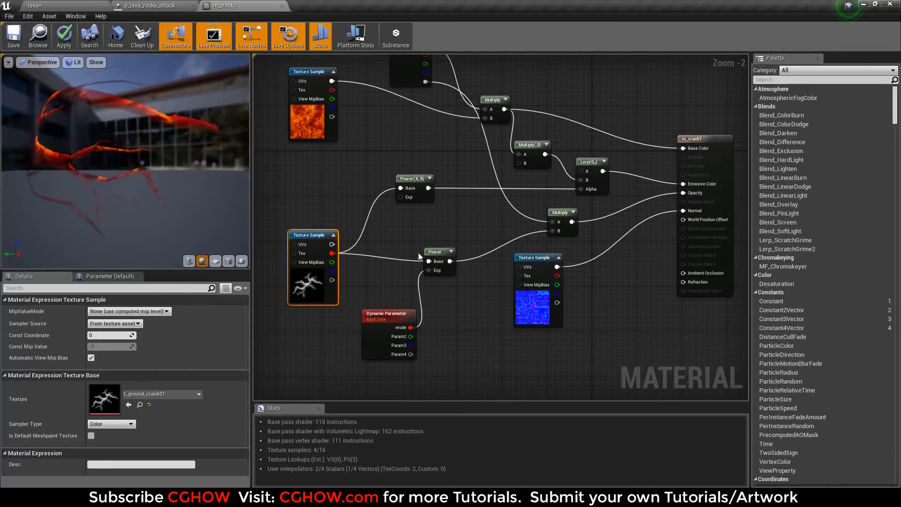
pyautogui.click(434, 257)
pyautogui.moveTo(434, 257); pyautogui.dragTo(439, 257)
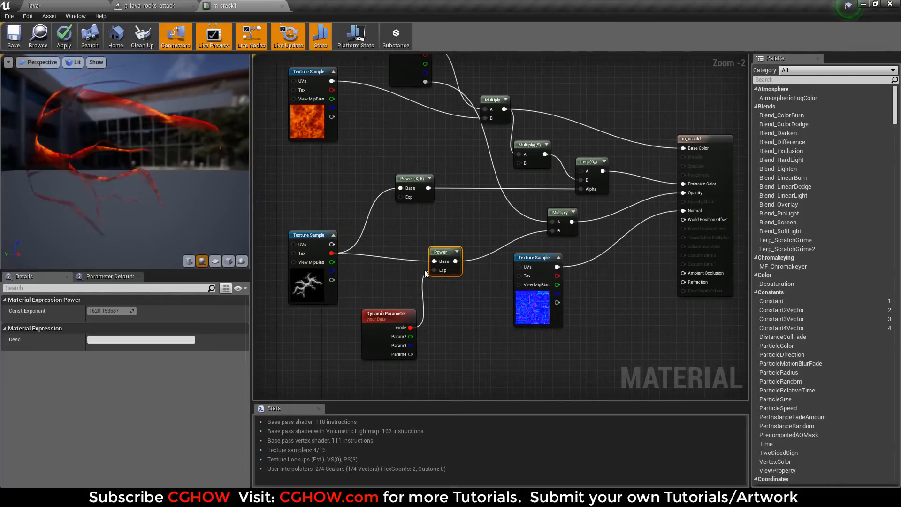
# Step: Close the m_crack1 material without applying its changes
pyautogui.moveTo(99, 174); pyautogui.dragTo(211, 201)
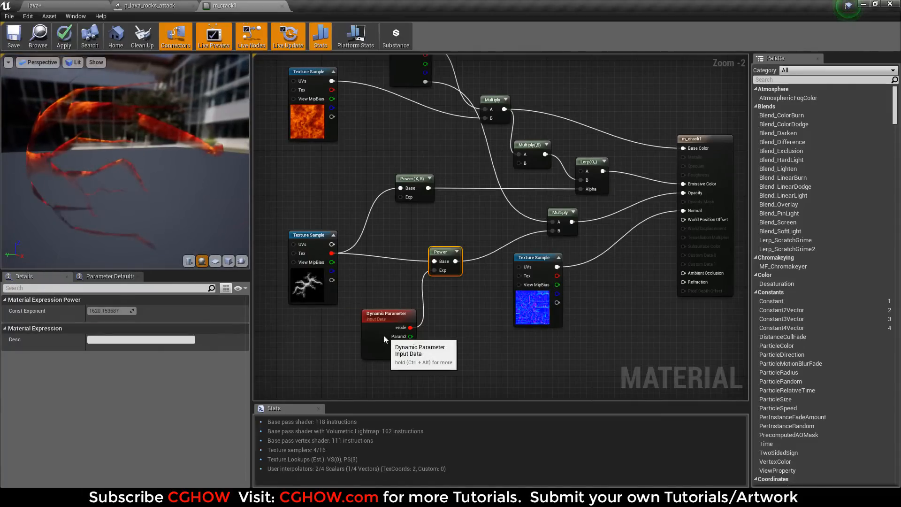
pyautogui.moveTo(384, 339); pyautogui.dragTo(349, 340)
pyautogui.click(282, 5)
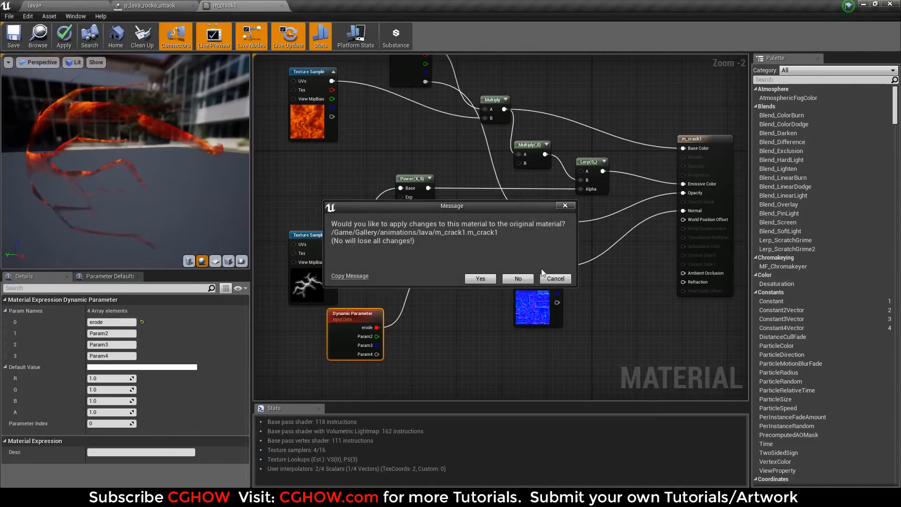
pyautogui.click(518, 279)
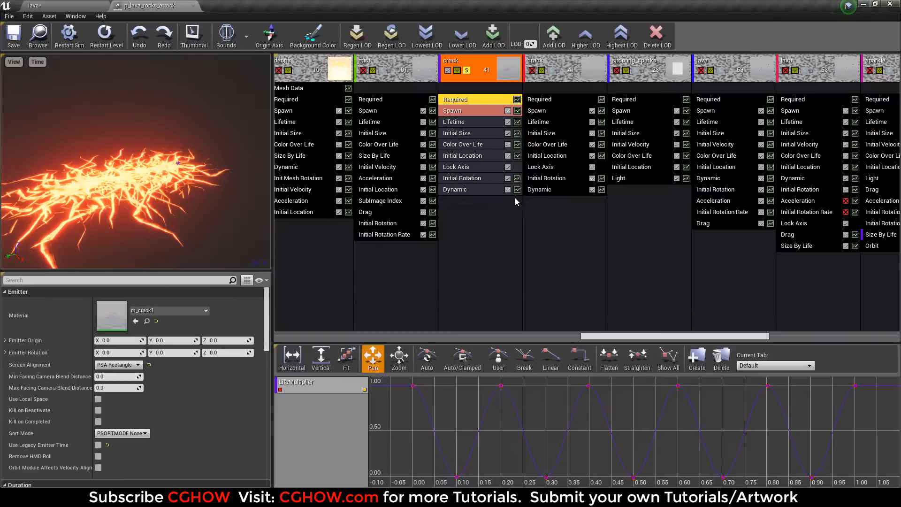
# Step: Review the first crack emitter's Dynamic module with its erode curve and replay the particle effect
pyautogui.click(463, 190)
pyautogui.click(121, 41)
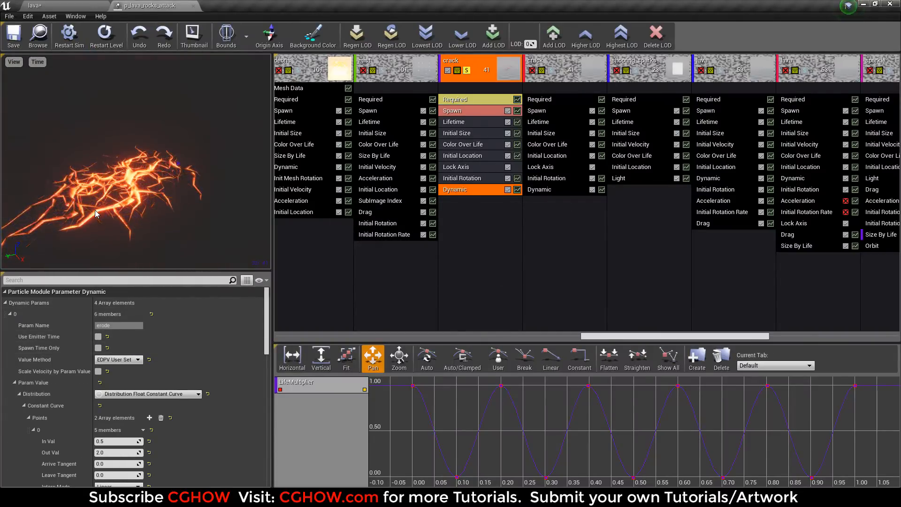
pyautogui.click(99, 49)
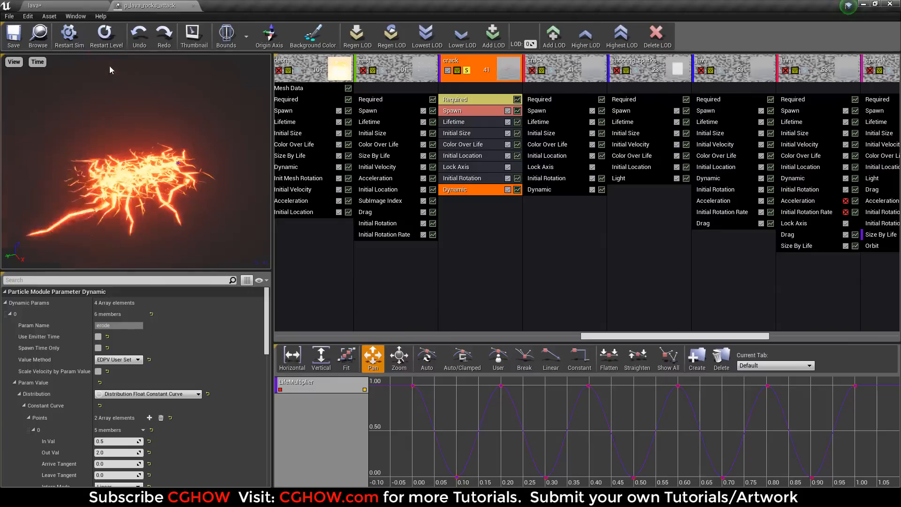
# Step: Switch the solo preview to the second crack emitter and open its m_crack material
pyautogui.click(468, 71)
pyautogui.click(551, 71)
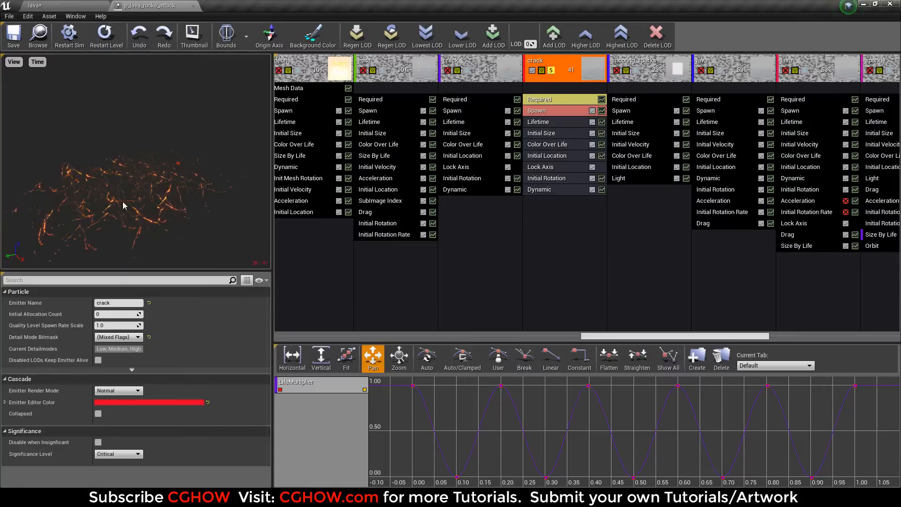
pyautogui.click(545, 99)
pyautogui.doubleClick(111, 317)
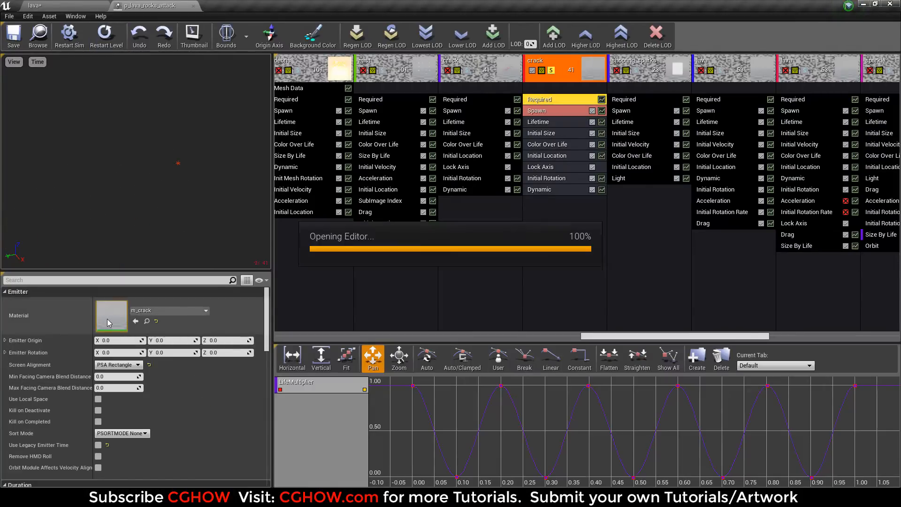
# Step: Inspect the T_Cracks01 texture used by the crack Texture Sample in m_crack, and close both the texture and the material
pyautogui.scroll(-2, 349, 282)
pyautogui.moveTo(349, 281); pyautogui.dragTo(557, 306, button='right')
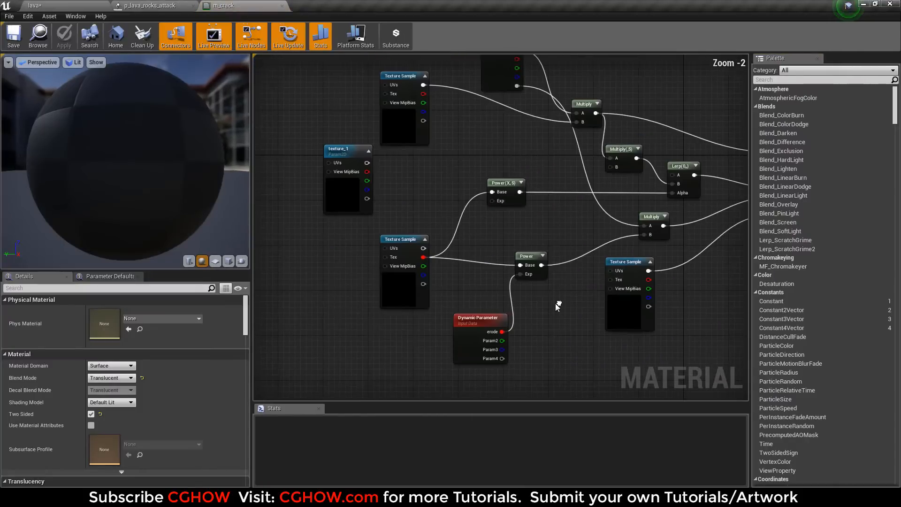
pyautogui.click(403, 281)
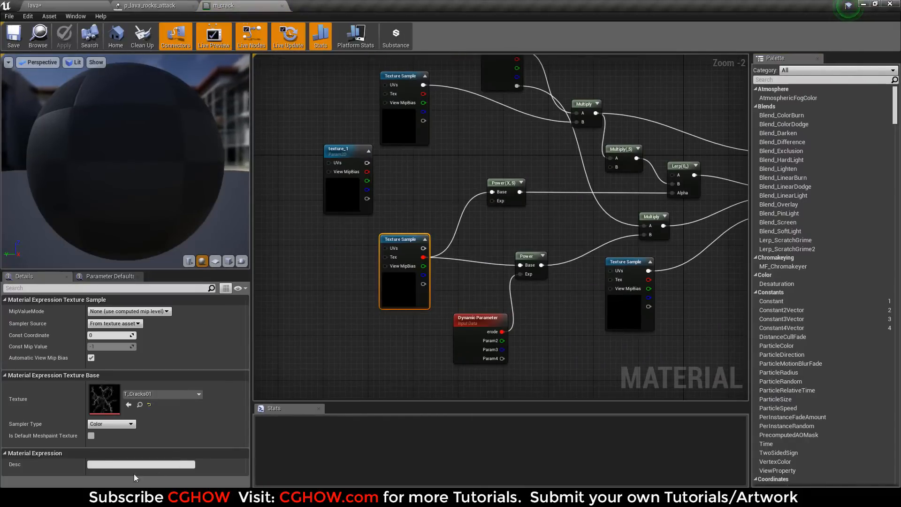
pyautogui.doubleClick(105, 401)
pyautogui.click(371, 6)
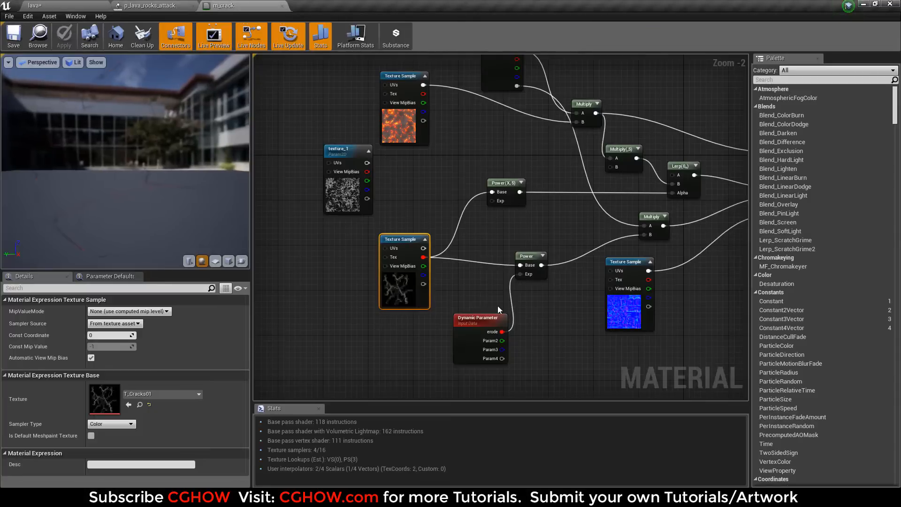
pyautogui.moveTo(497, 306); pyautogui.dragTo(406, 331, button='right')
pyautogui.click(282, 6)
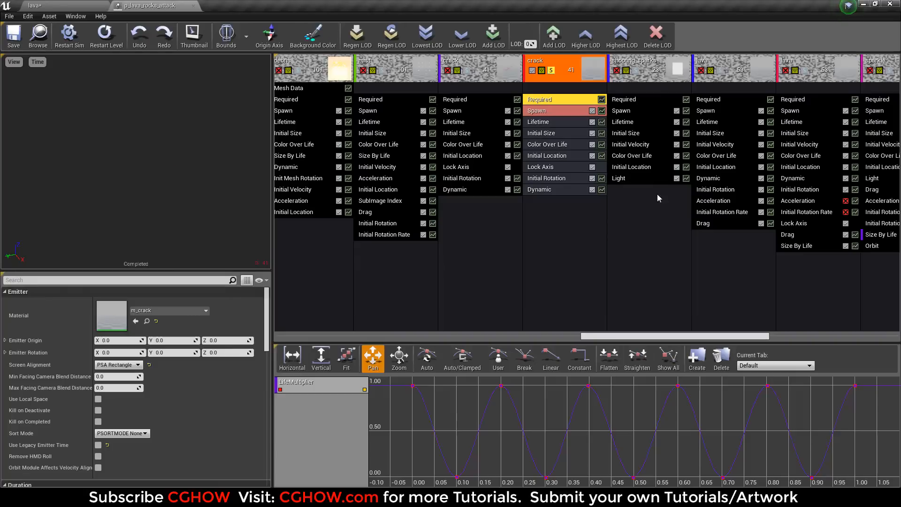
# Step: Review the second crack emitter's Dynamic module with its erode parameter and replay the effect
pyautogui.click(553, 190)
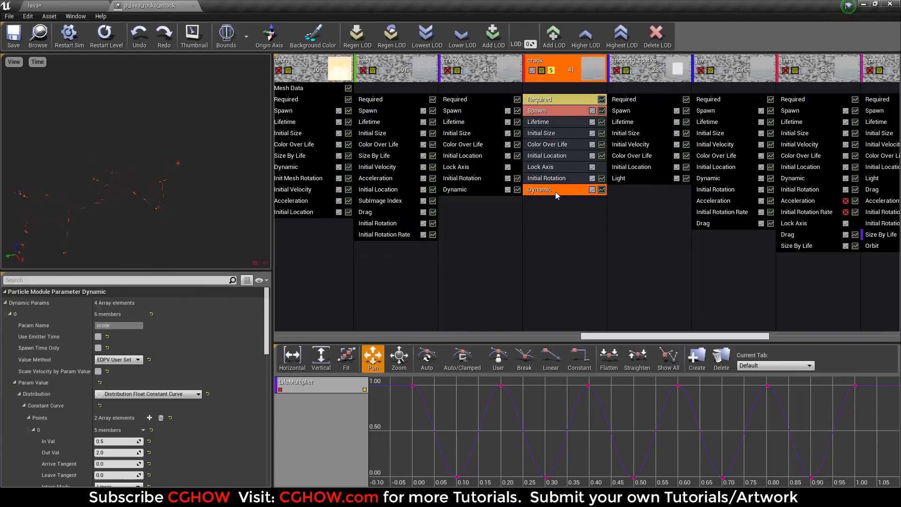
pyautogui.click(98, 43)
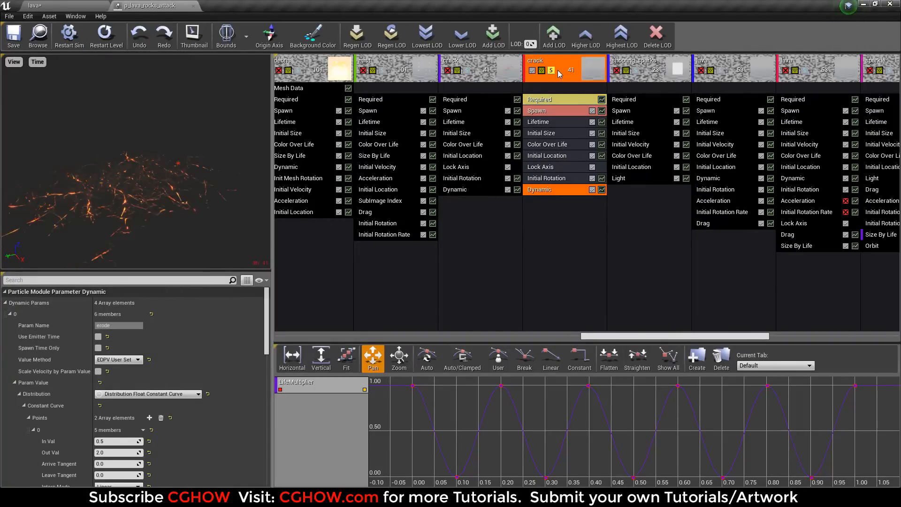
# Step: Switch the solo preview from the second crack emitter to shooting_sparks and replay the effect
pyautogui.click(550, 73)
pyautogui.click(635, 71)
pyautogui.click(116, 43)
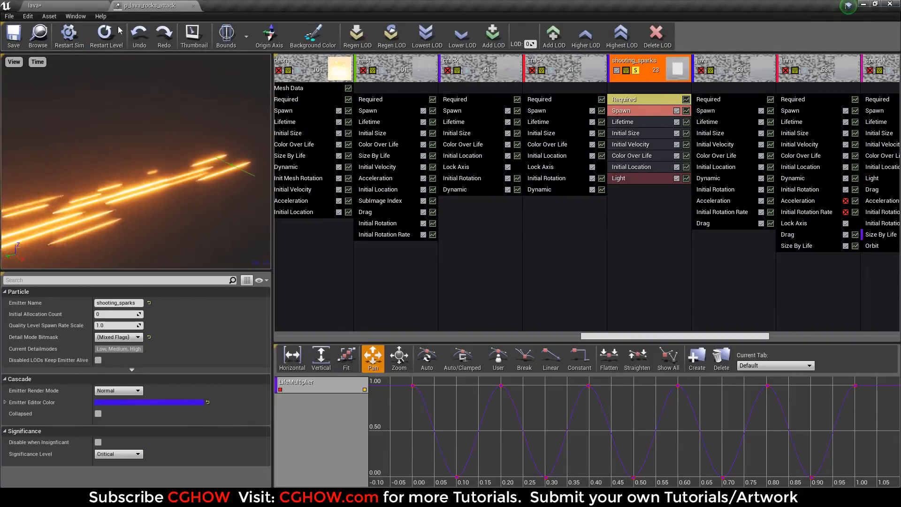
# Step: Inspect the shooting_sparks emitter's m_sparks01 material, close it, and review the Initial Size settings
pyautogui.click(634, 100)
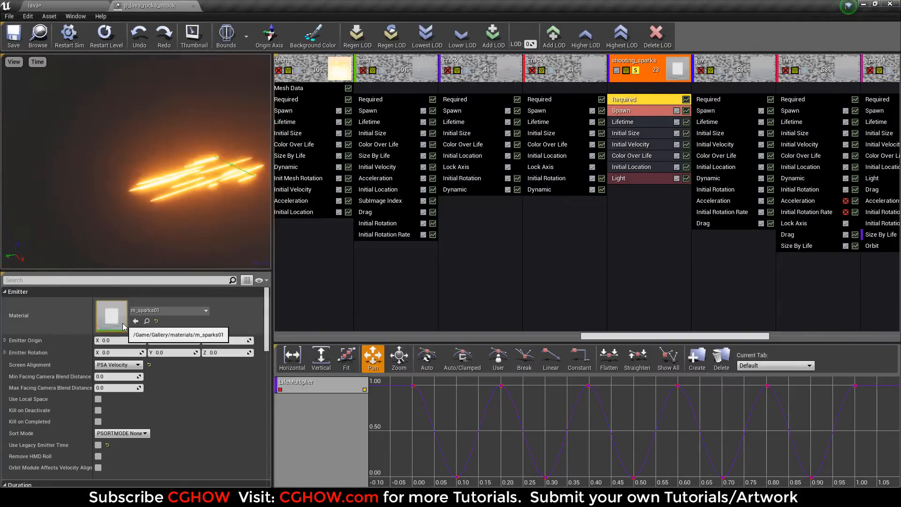
pyautogui.doubleClick(111, 316)
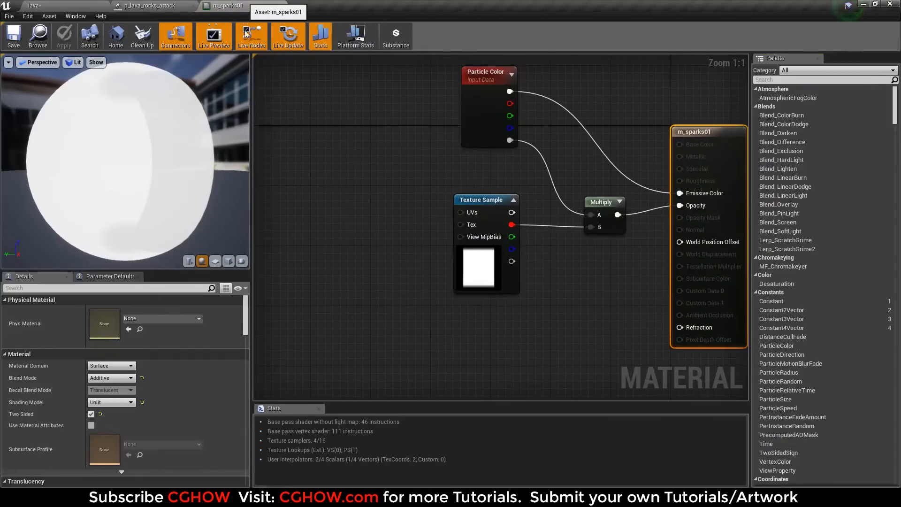
pyautogui.middleClick(245, 4)
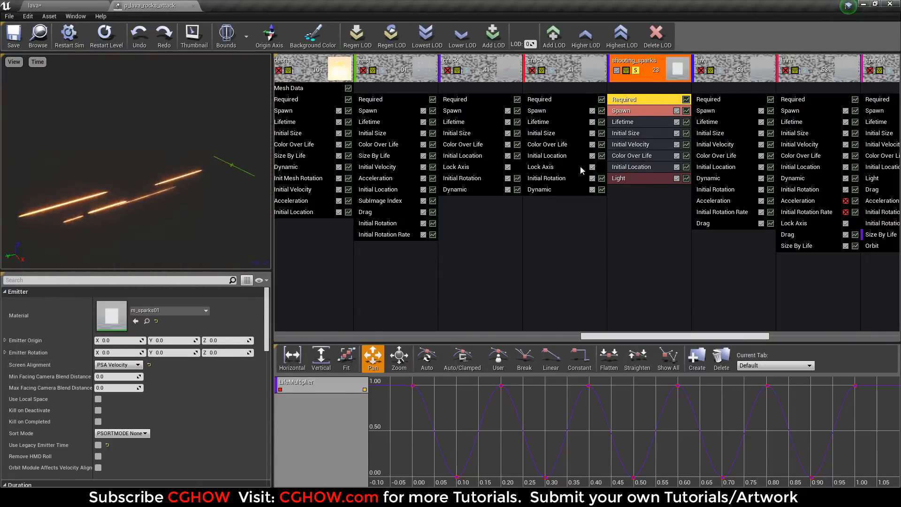
pyautogui.click(640, 133)
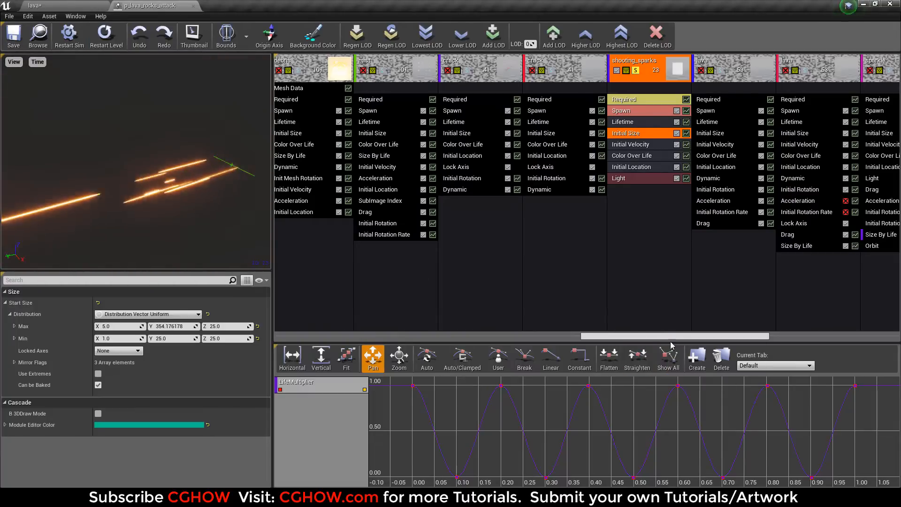
# Step: Switch the solo preview from shooting_sparks to the first lava emitter and replay the effect
pyautogui.moveTo(694, 336); pyautogui.dragTo(755, 343)
pyautogui.click(410, 72)
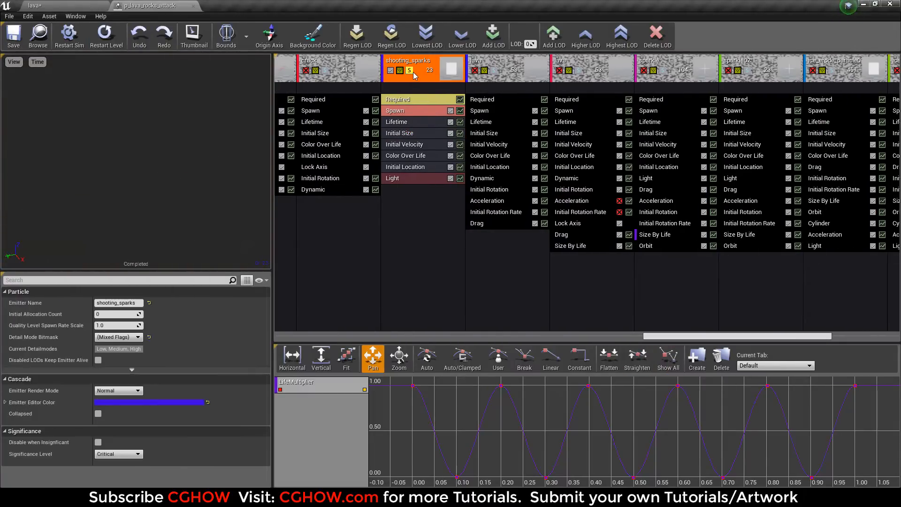
pyautogui.click(410, 73)
pyautogui.click(495, 71)
pyautogui.click(109, 38)
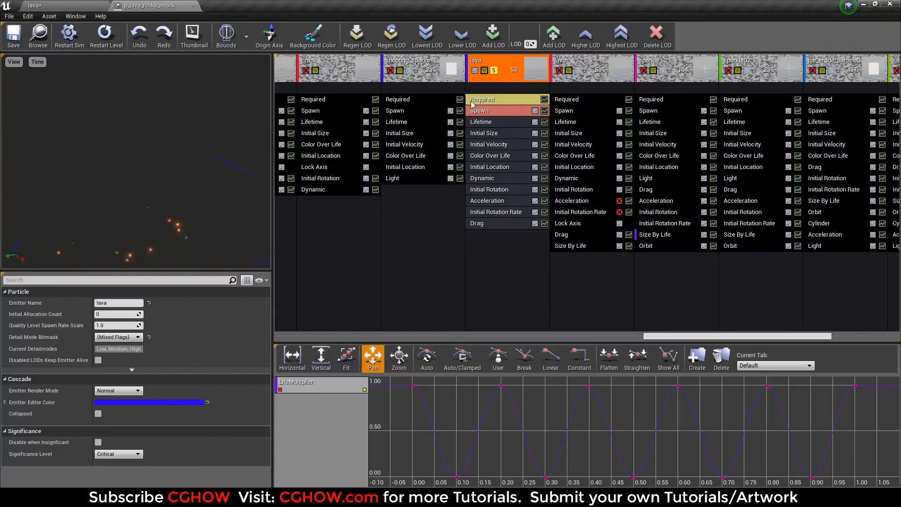
pyautogui.click(104, 36)
# Step: Open the lava emitter's m_lava_splatter material, inspect the splatter_Tex texture it samples, and close the texture
pyautogui.click(483, 99)
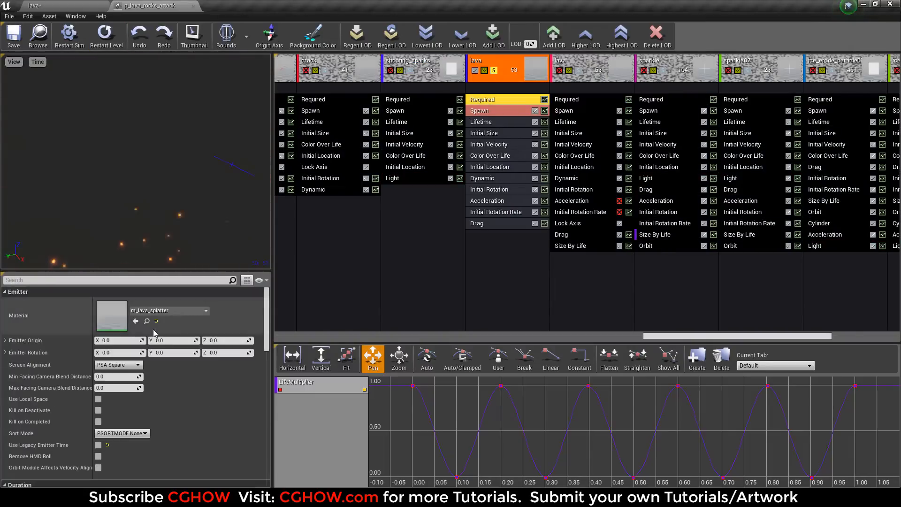
pyautogui.doubleClick(102, 320)
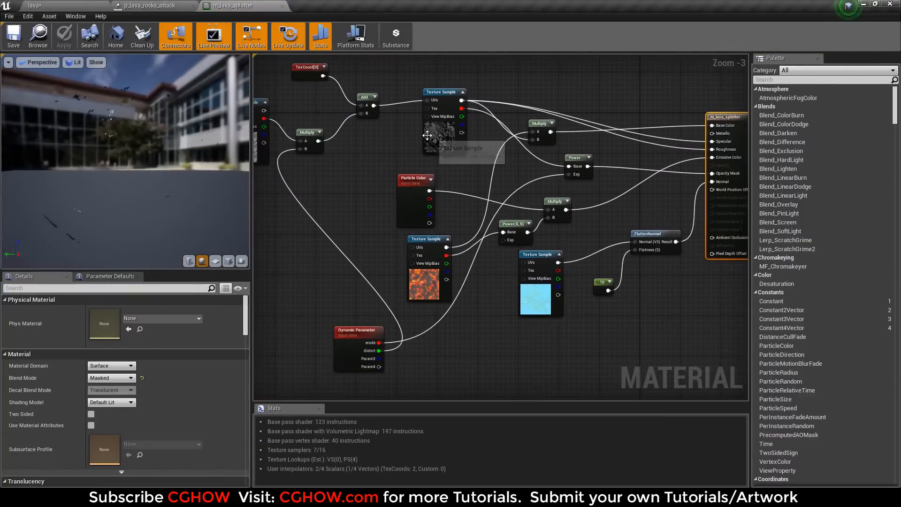
pyautogui.click(441, 92)
pyautogui.doubleClick(98, 401)
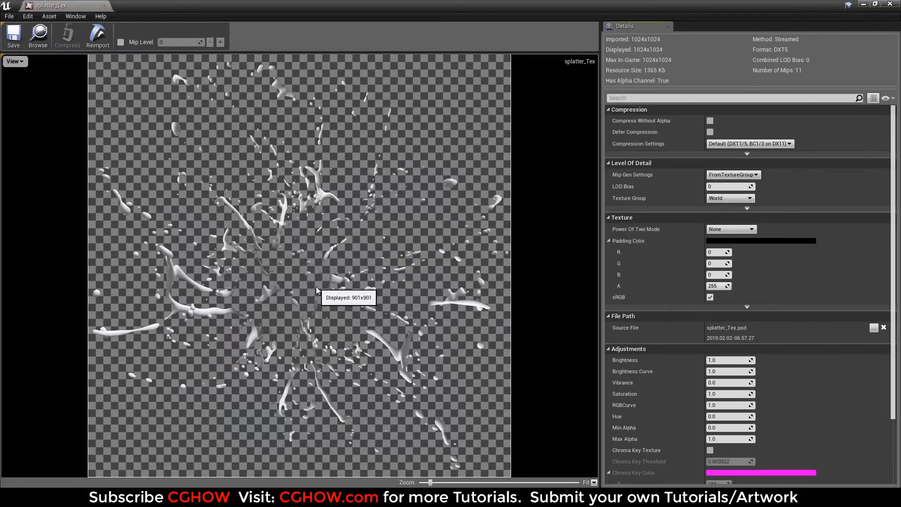
pyautogui.click(104, 5)
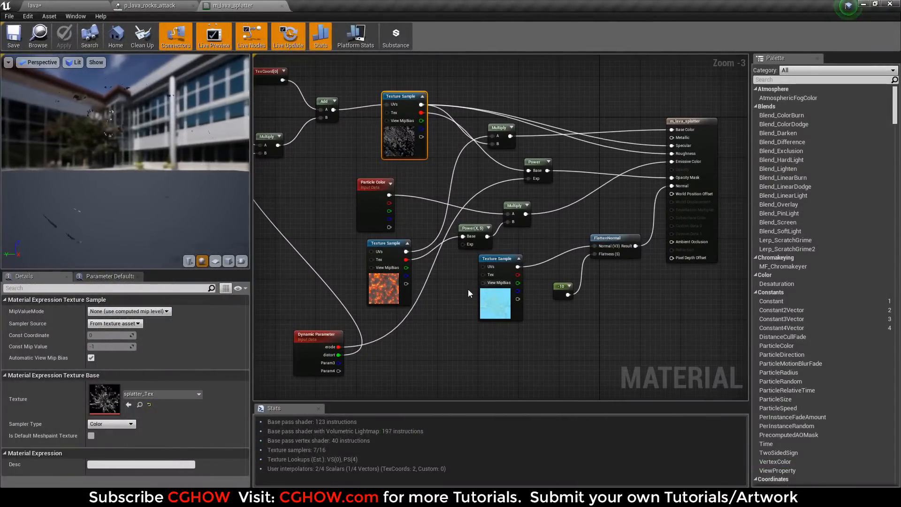
# Step: Inspect the ff_debris10 texture used by the lava Texture Sample in m_lava_splatter, and close it again
pyautogui.moveTo(390, 282); pyautogui.dragTo(428, 239, button='right')
pyautogui.click(425, 244)
pyautogui.doubleClick(108, 400)
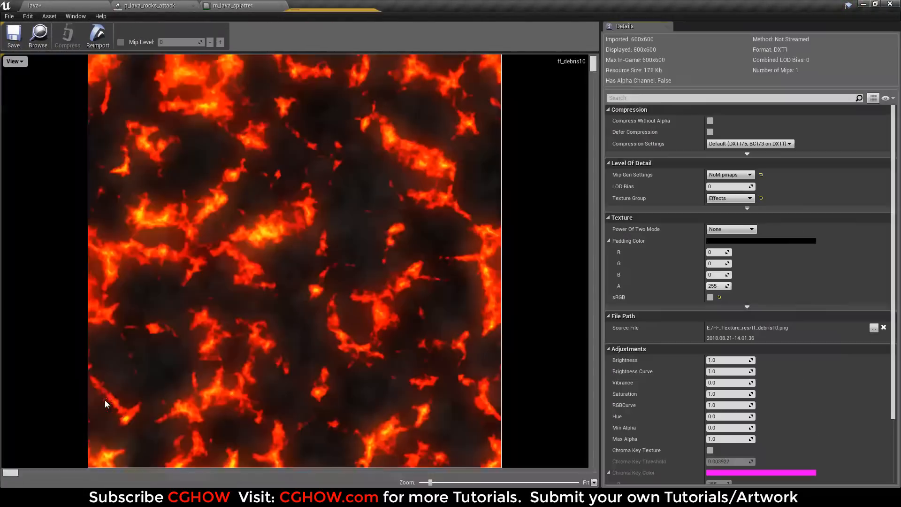
pyautogui.click(389, 5)
pyautogui.moveTo(537, 318); pyautogui.dragTo(535, 354, button='right')
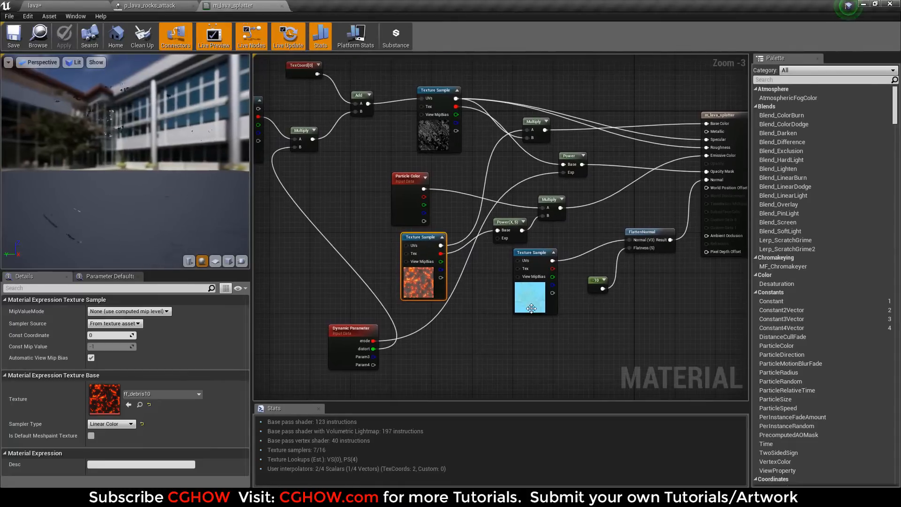
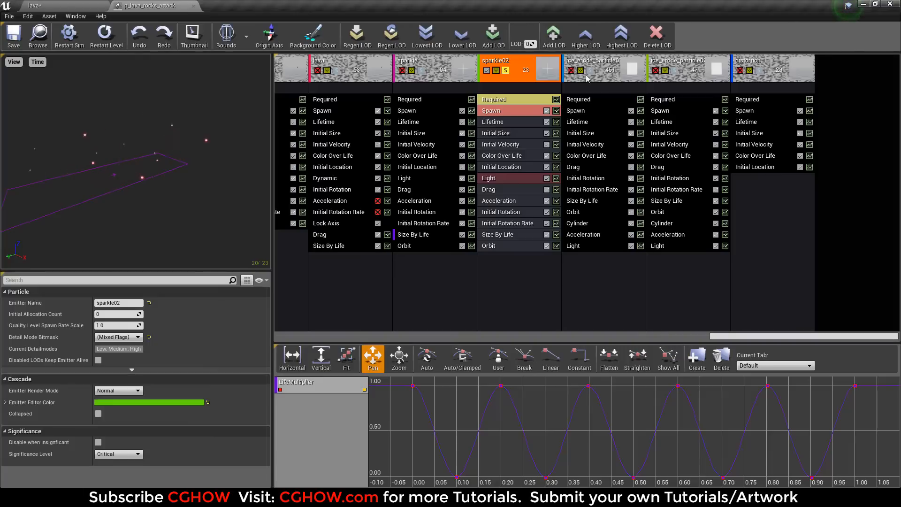
# Step: Switch the solo preview from sparkle02 to ice_erode_particle01 and examine the start location curve in its Cylinder module
pyautogui.click(505, 70)
pyautogui.click(589, 71)
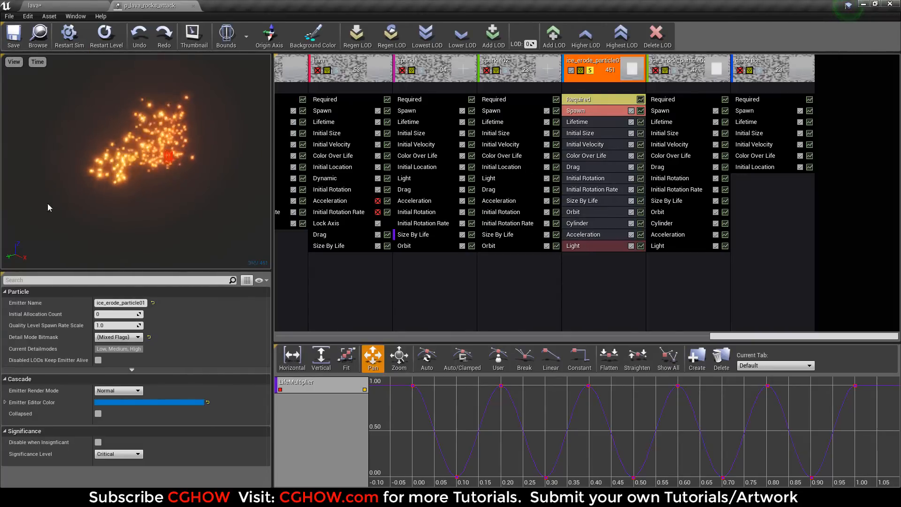
pyautogui.click(577, 223)
pyautogui.scroll(-5, 164, 419)
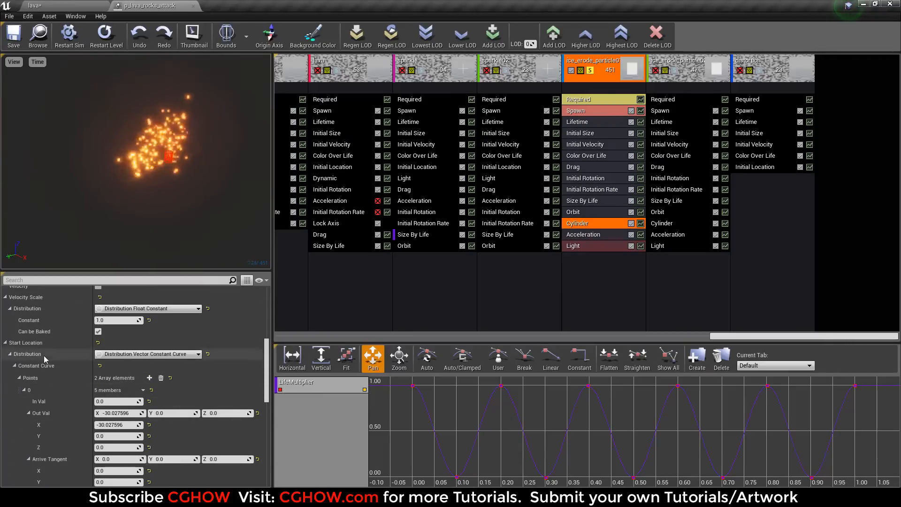
pyautogui.scroll(-2, 117, 375)
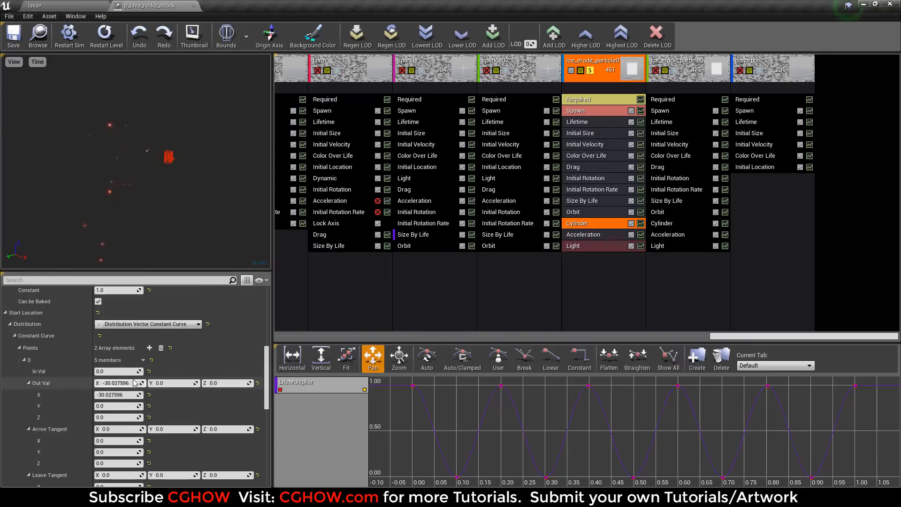
pyautogui.scroll(-12, 141, 389)
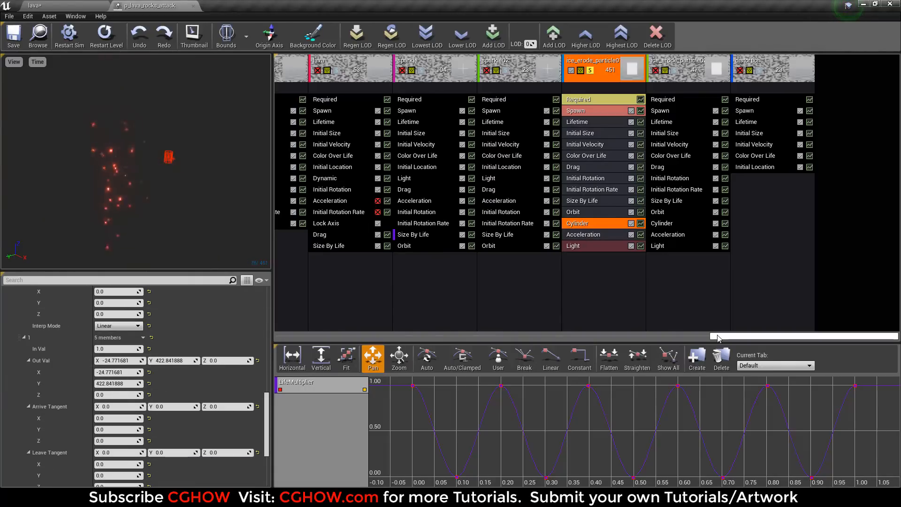
# Step: Add the ice02 to ice08 emitters one after another to the solo preview alongside ice_erode_particle01
pyautogui.moveTo(718, 336); pyautogui.dragTo(307, 337)
pyautogui.click(304, 77)
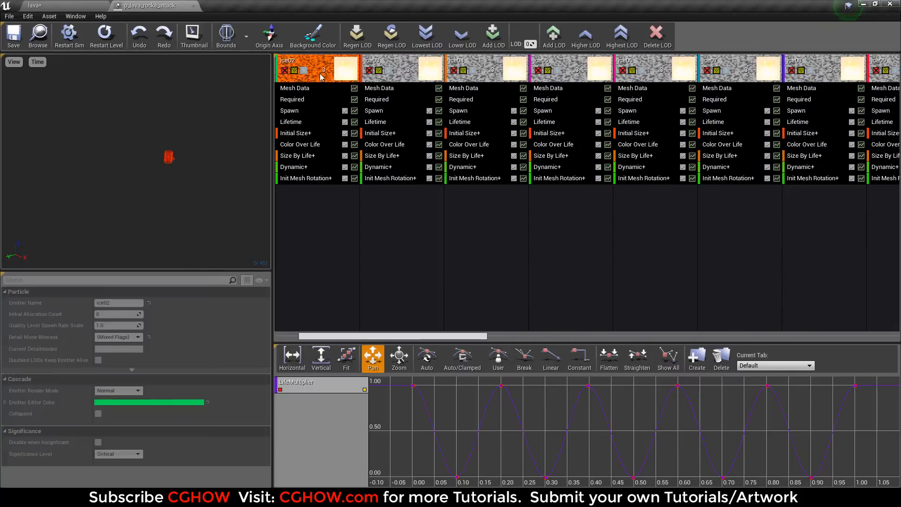
pyautogui.click(304, 69)
pyautogui.click(388, 70)
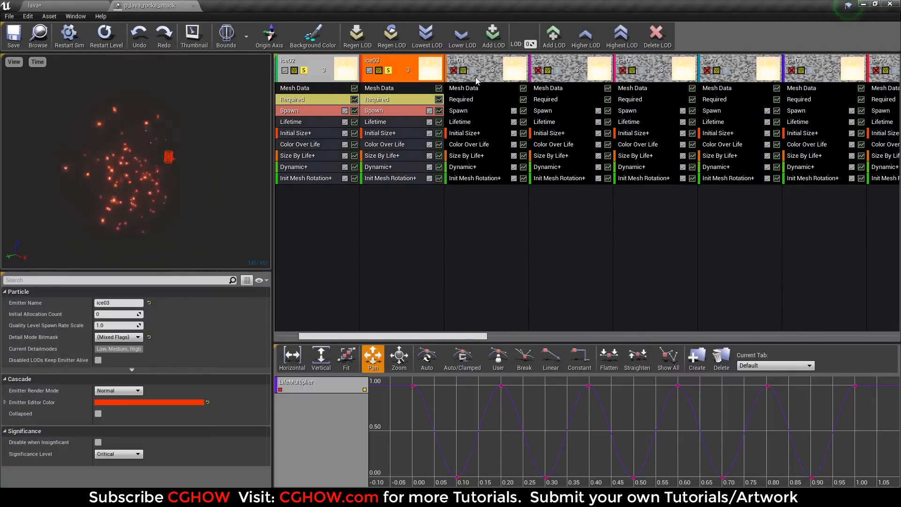
pyautogui.click(473, 70)
pyautogui.click(557, 70)
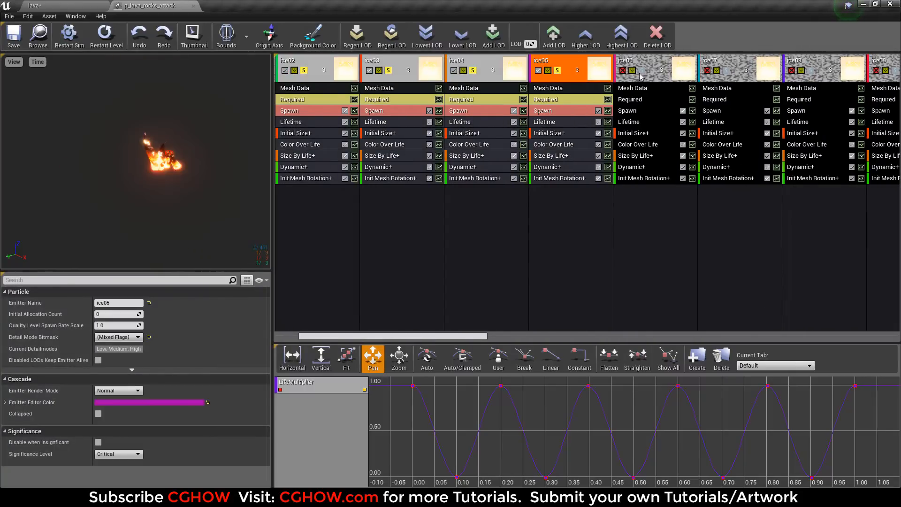
pyautogui.click(641, 70)
pyautogui.click(726, 70)
pyautogui.click(808, 75)
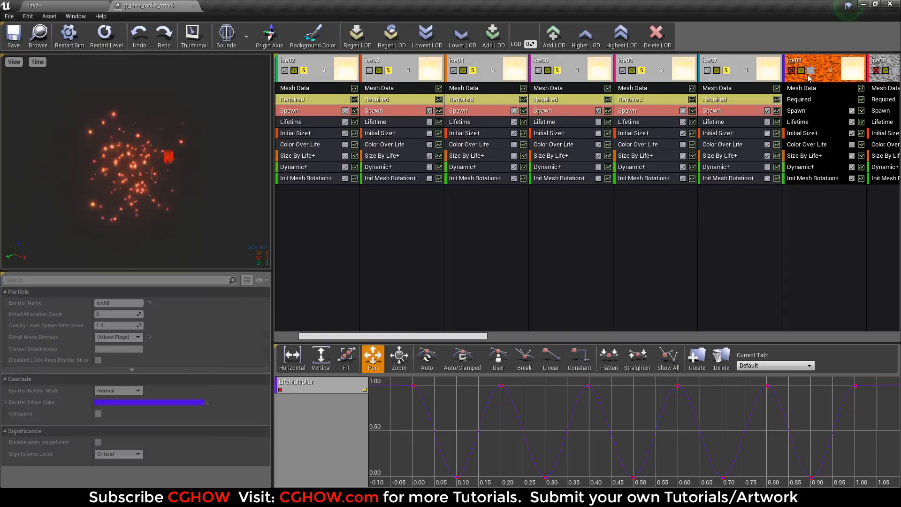
pyautogui.click(811, 70)
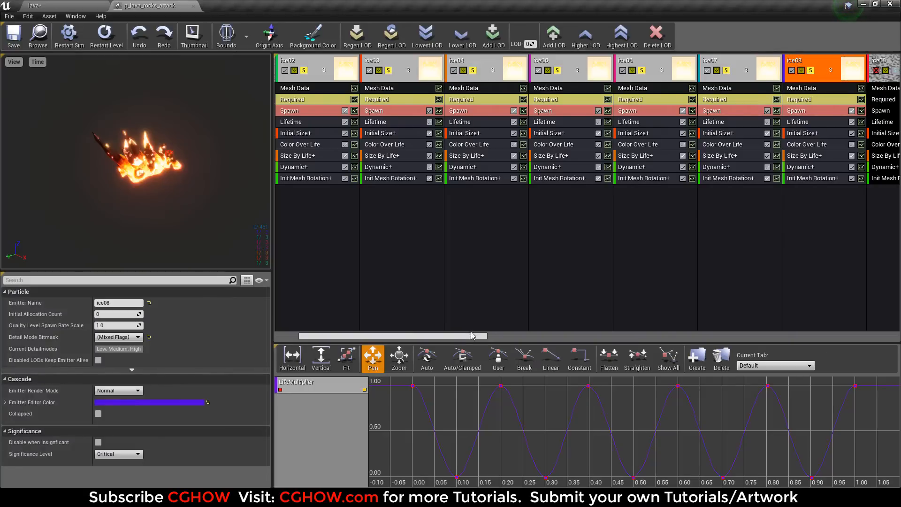
# Step: Add the ice09, ice010, ice011 and ice012 emitters to the solo preview and replay the effect
pyautogui.moveTo(469, 335); pyautogui.dragTo(596, 331)
pyautogui.click(460, 71)
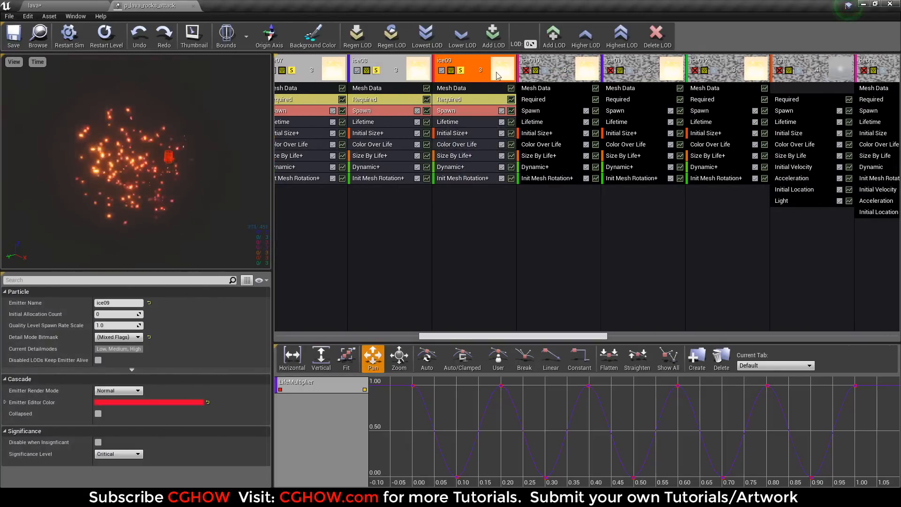
pyautogui.click(545, 70)
pyautogui.click(629, 70)
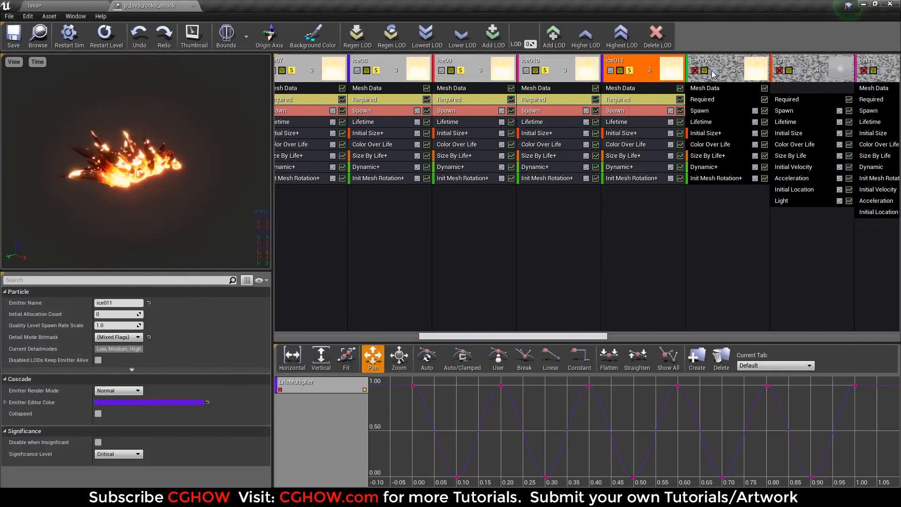
pyautogui.click(713, 70)
pyautogui.click(105, 45)
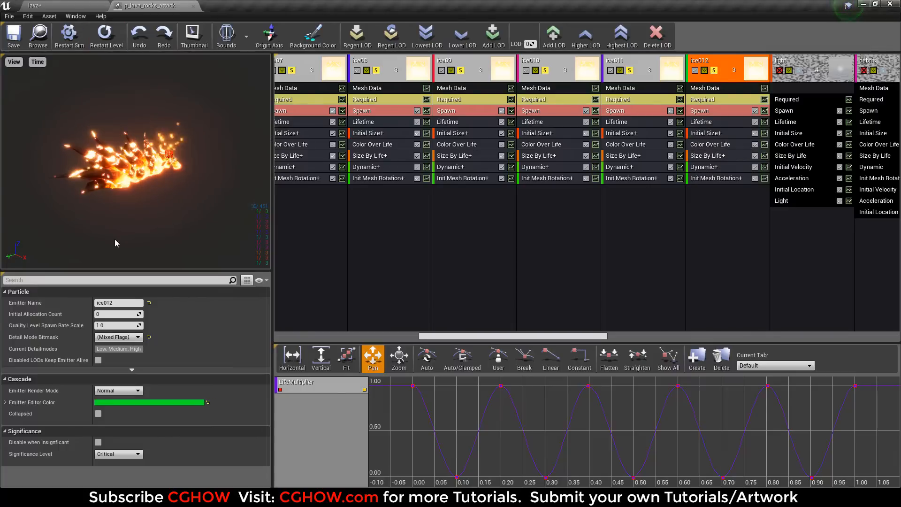
pyautogui.click(105, 36)
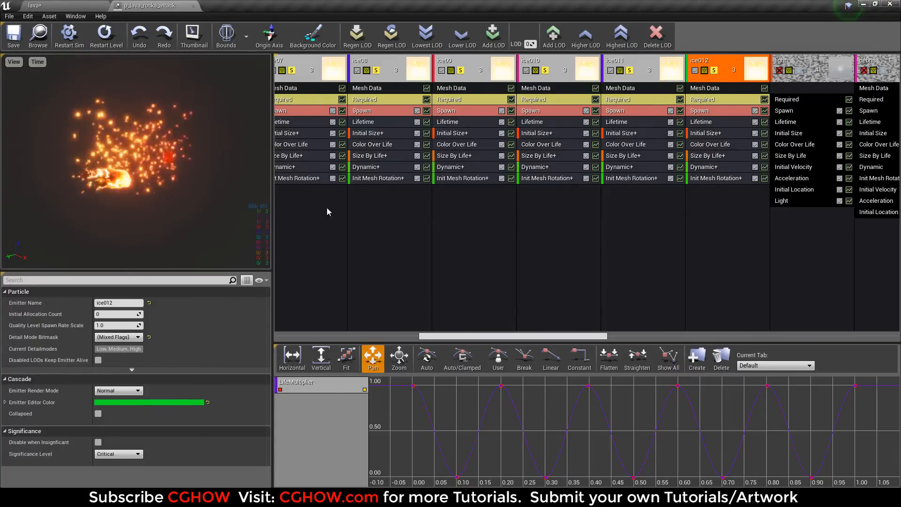
# Step: Switch the solo preview from ice_erode_particle01 and the ice emitters to ice_erode_particle02 and replay the effect
pyautogui.moveTo(545, 337); pyautogui.dragTo(847, 340)
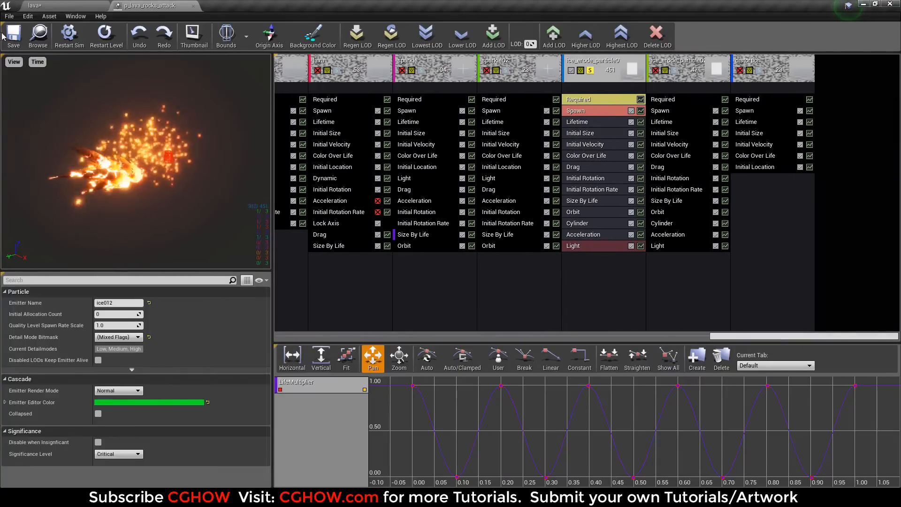
pyautogui.click(590, 70)
pyautogui.click(675, 70)
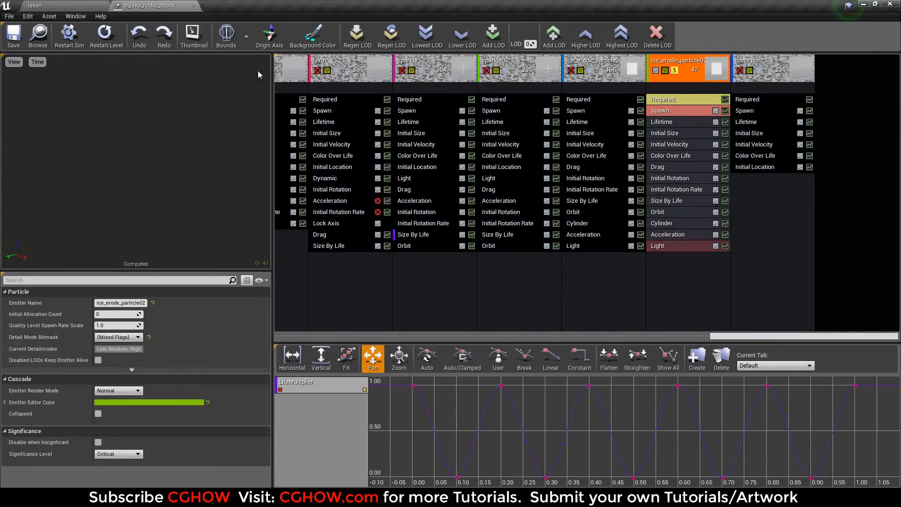
pyautogui.click(114, 48)
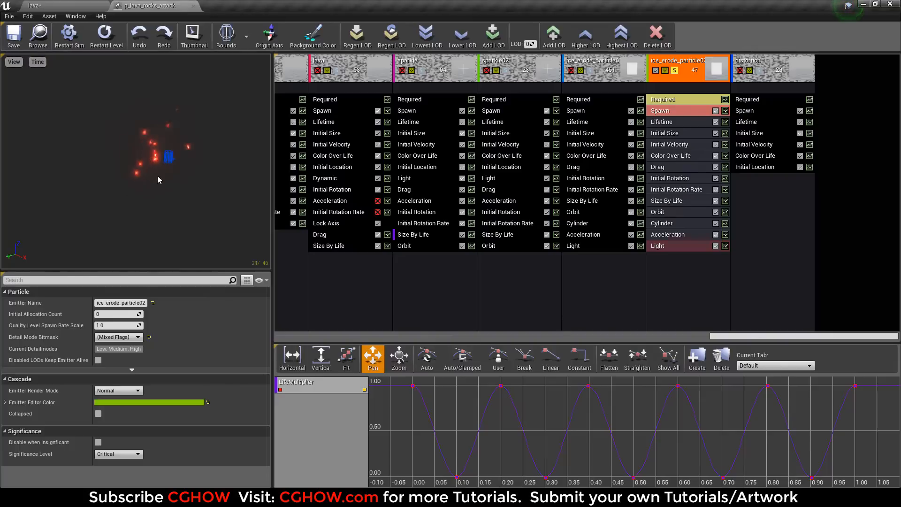
# Step: Switch the solo preview from ice_erode_particle02 to the distortion emitter and replay the effect
pyautogui.click(675, 70)
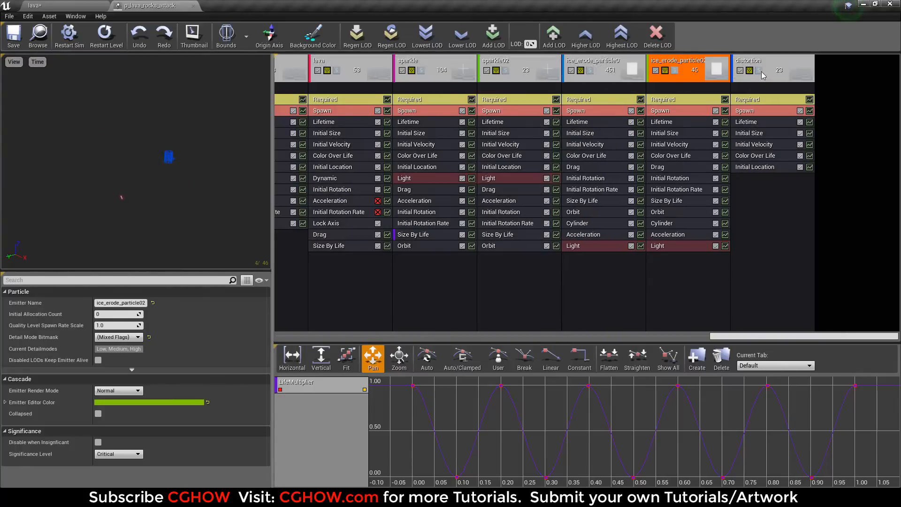
pyautogui.click(760, 71)
pyautogui.click(108, 38)
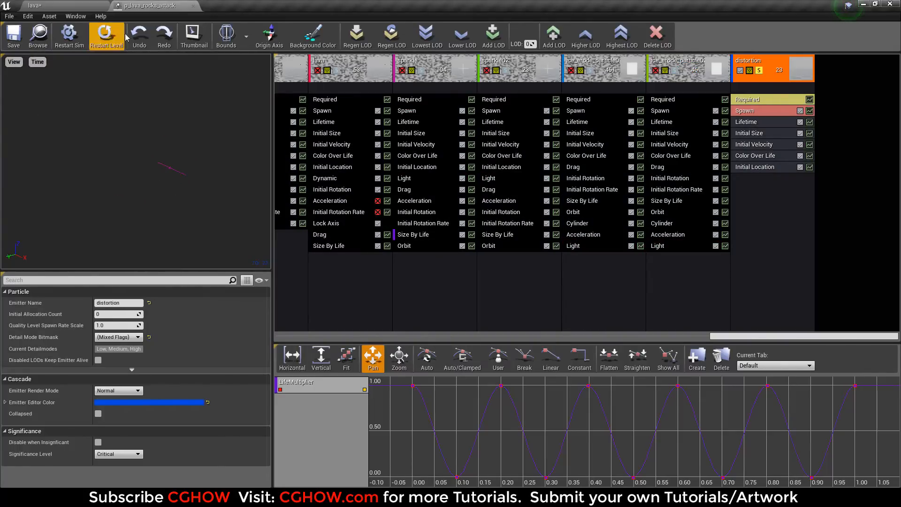
# Step: Detach the p_lava_rocks_attack editor into a floating window over the level and simulate the level with the attack animation
pyautogui.moveTo(152, 7); pyautogui.dragTo(527, 241)
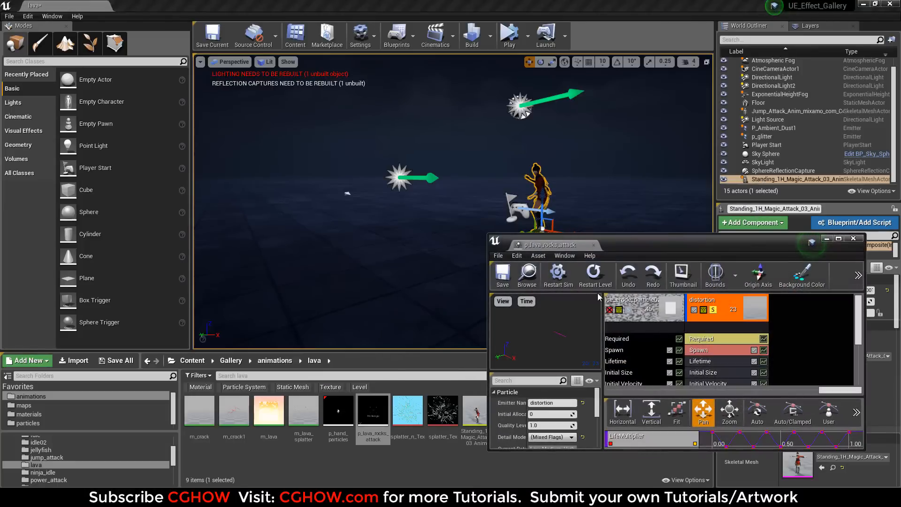
pyautogui.click(592, 277)
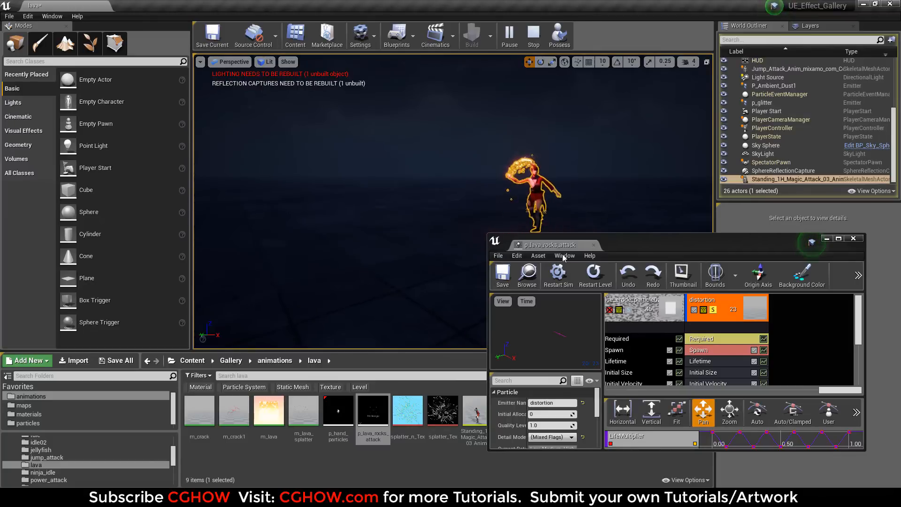
pyautogui.click(674, 197)
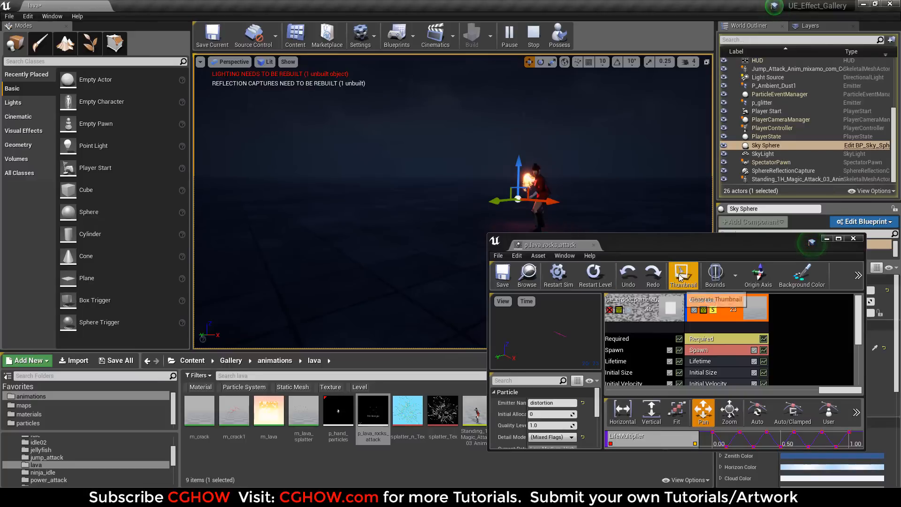
# Step: Turn off solo on the distortion emitter, then widen the floating particle editor and place it below the level viewport
pyautogui.moveTo(622, 247); pyautogui.dragTo(141, 275)
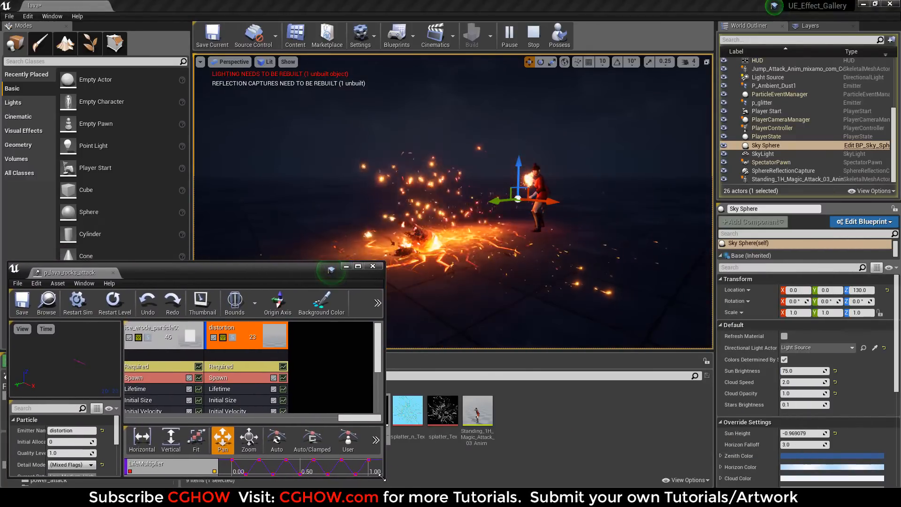
pyautogui.moveTo(385, 478); pyautogui.dragTo(891, 487)
pyautogui.moveTo(274, 262); pyautogui.dragTo(197, 278)
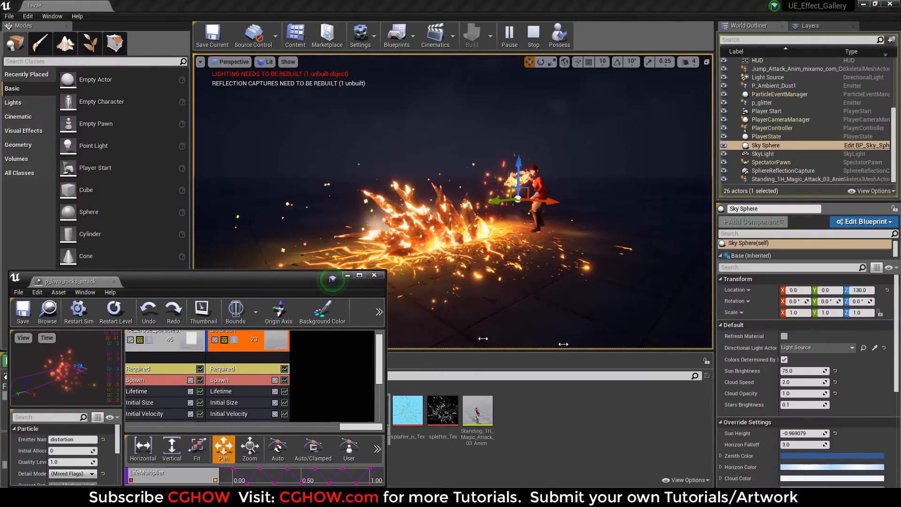
pyautogui.moveTo(385, 383); pyautogui.dragTo(885, 383)
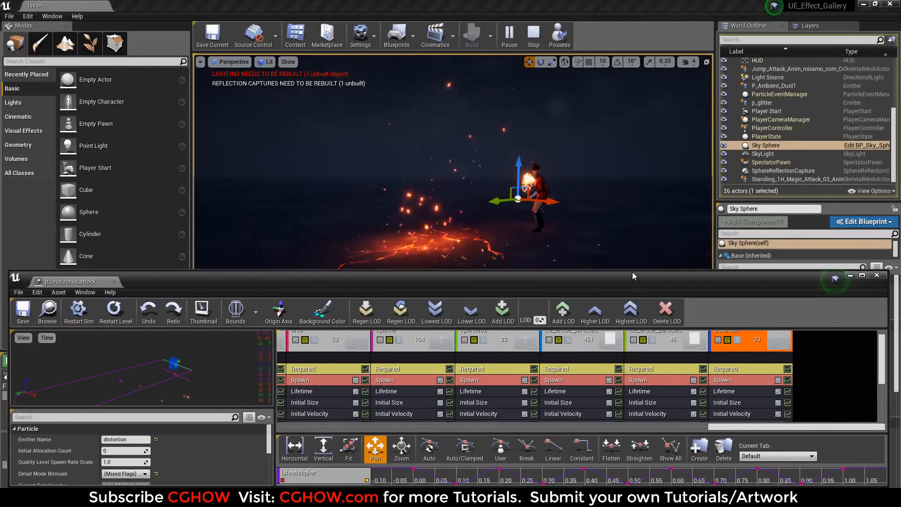
pyautogui.moveTo(632, 271); pyautogui.dragTo(628, 347)
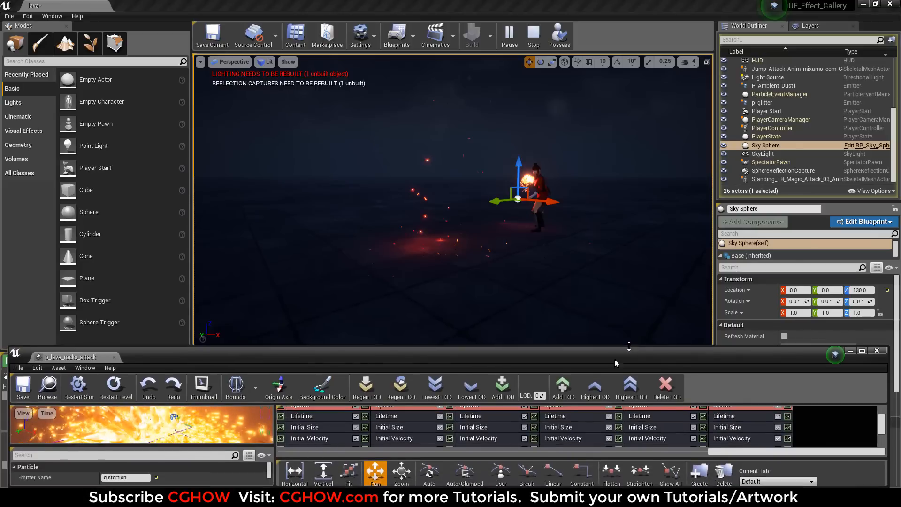
# Step: Enable game view in the level viewport, solo the ice01 emitter and replay the effect in the level
pyautogui.moveTo(756, 451); pyautogui.dragTo(317, 451)
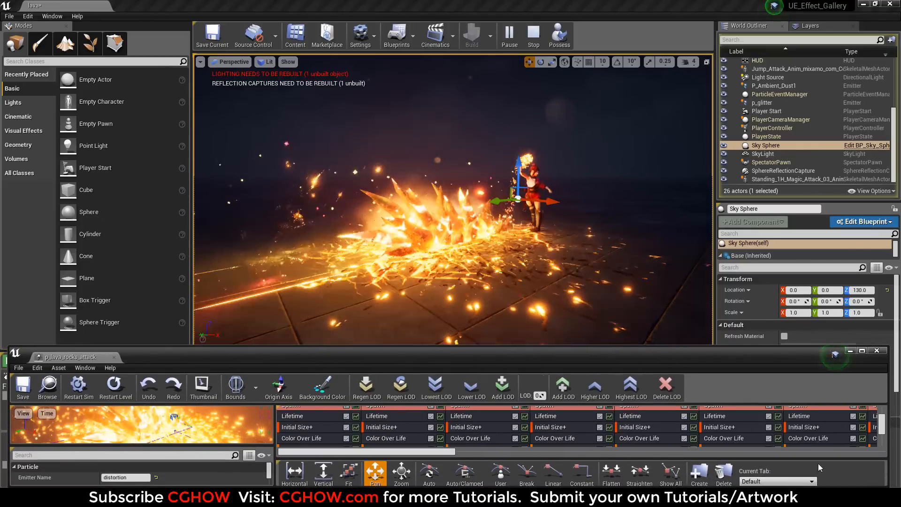
pyautogui.scroll(2, 882, 426)
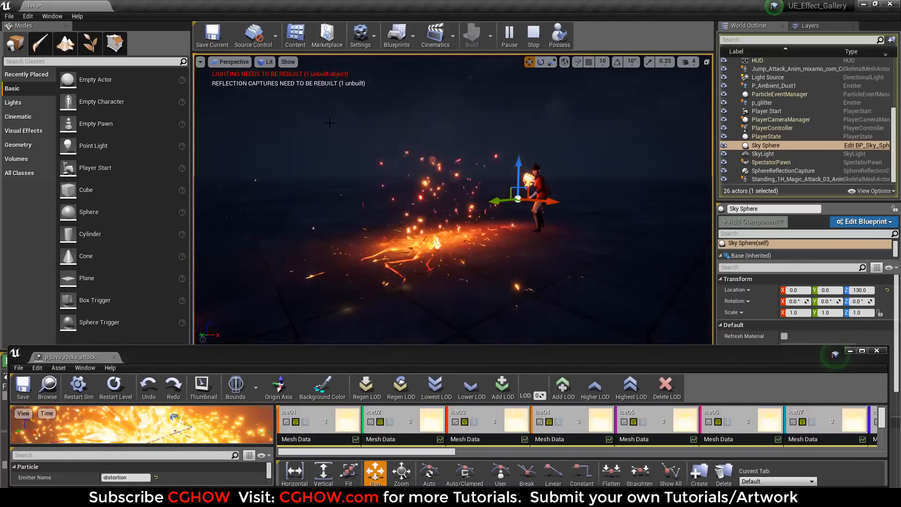
pyautogui.press('g')
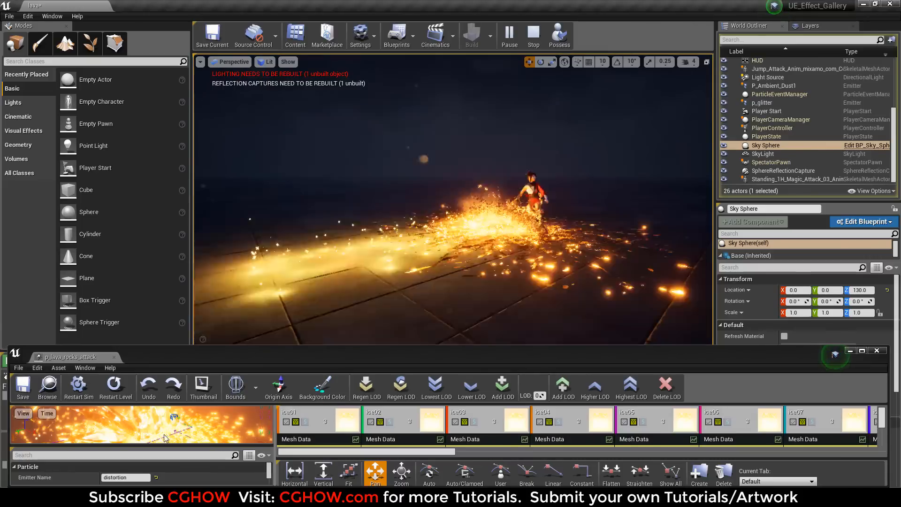
pyautogui.click(305, 422)
pyautogui.click(115, 385)
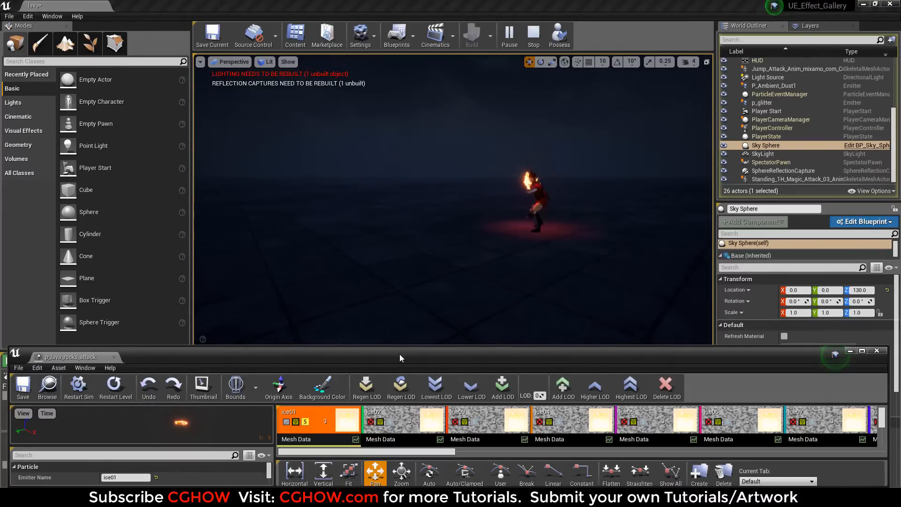
# Step: Add the ice02 to ice07 emitters one by one to the solo preview while watching the attack in the level
pyautogui.click(390, 424)
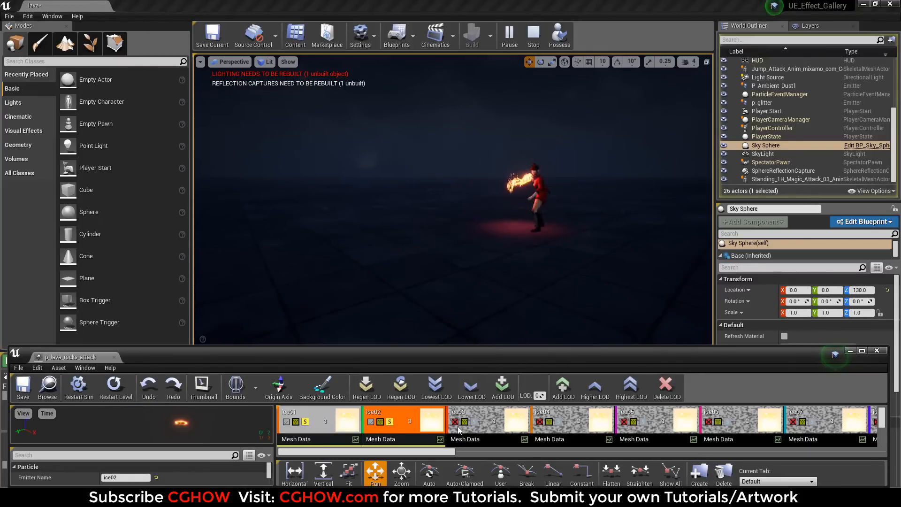
pyautogui.click(477, 424)
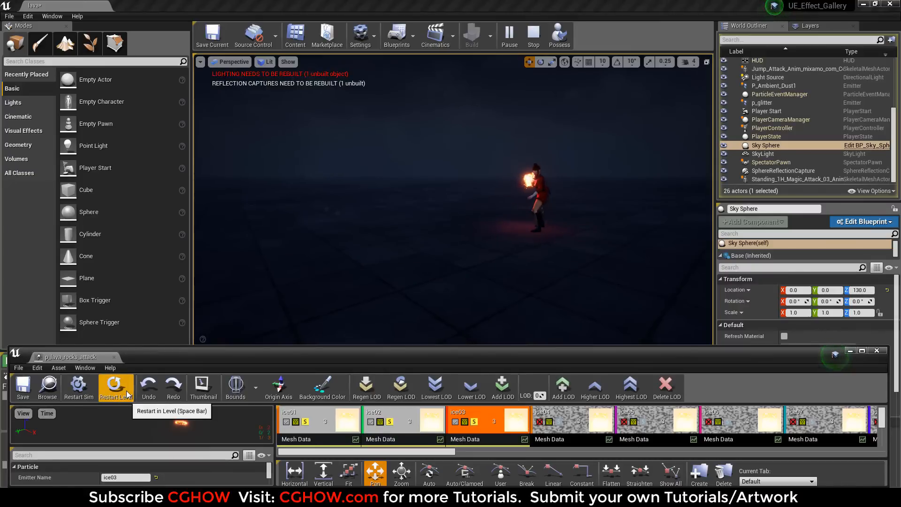
pyautogui.click(554, 425)
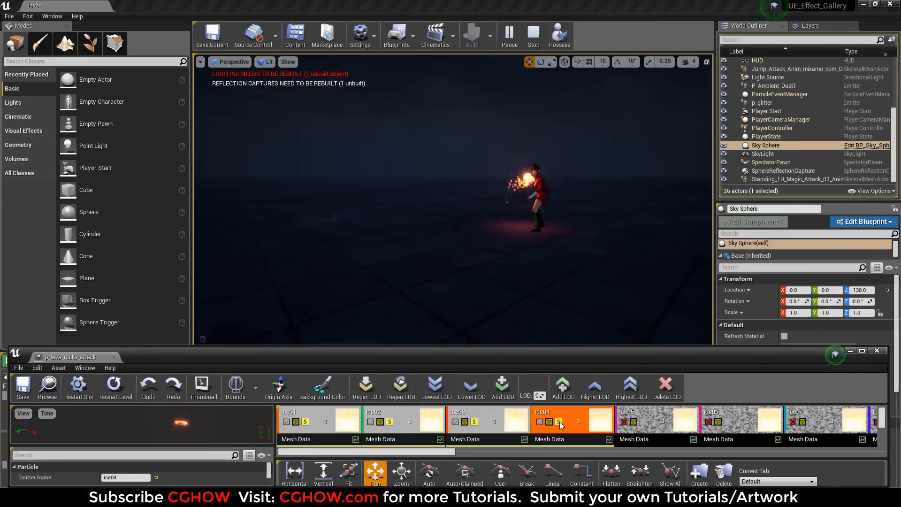
pyautogui.click(646, 424)
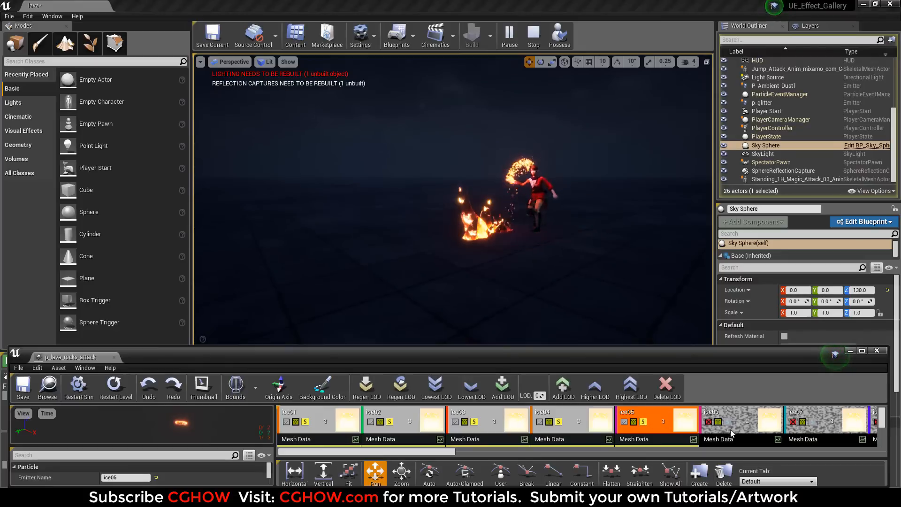
pyautogui.click(728, 425)
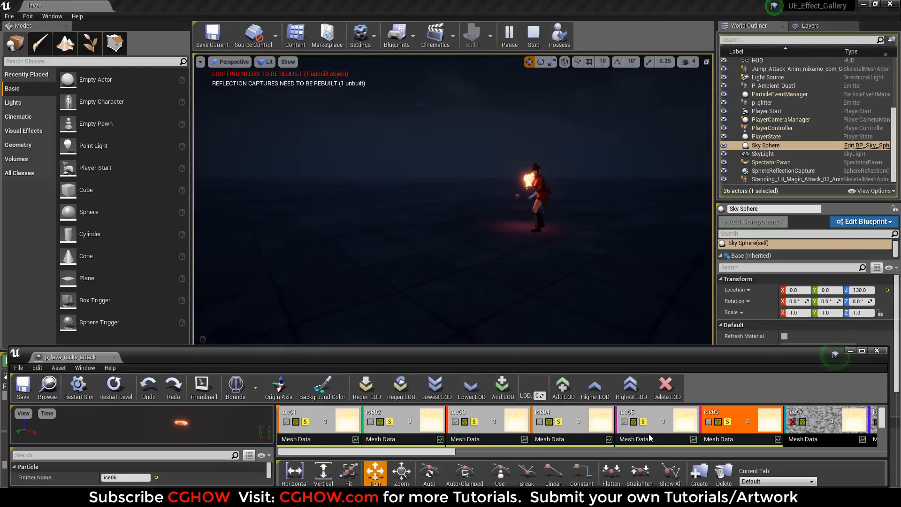
pyautogui.click(804, 422)
# Step: Add the ice08 to ice012 emitters one by one to the solo preview while watching the rocks build up in the level
pyautogui.moveTo(448, 454); pyautogui.dragTo(539, 453)
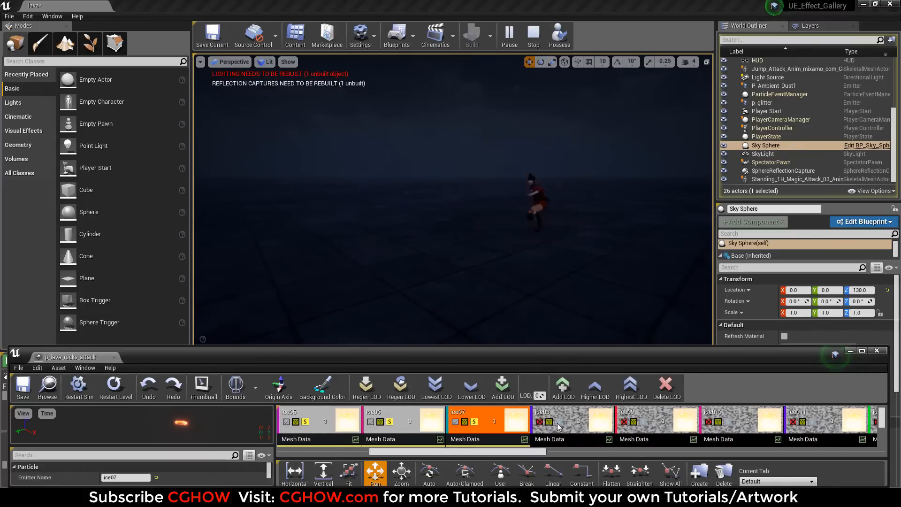
pyautogui.click(558, 425)
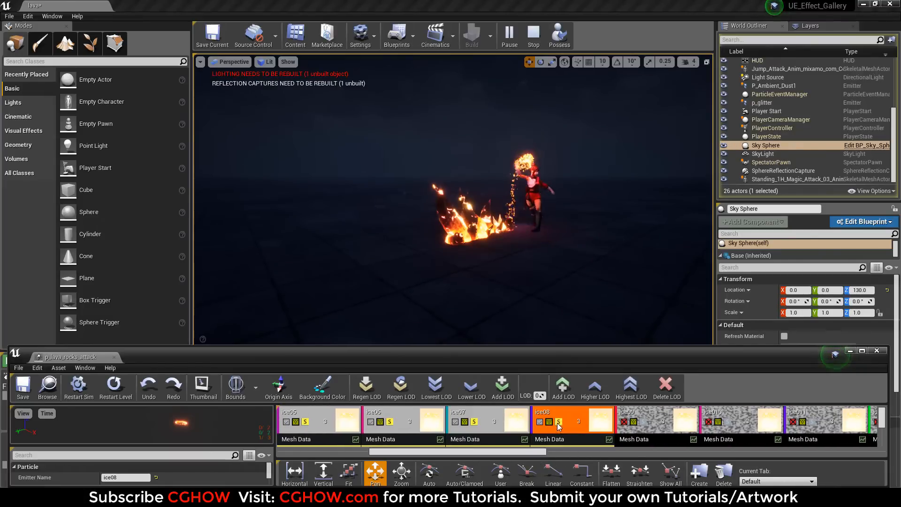
pyautogui.click(644, 425)
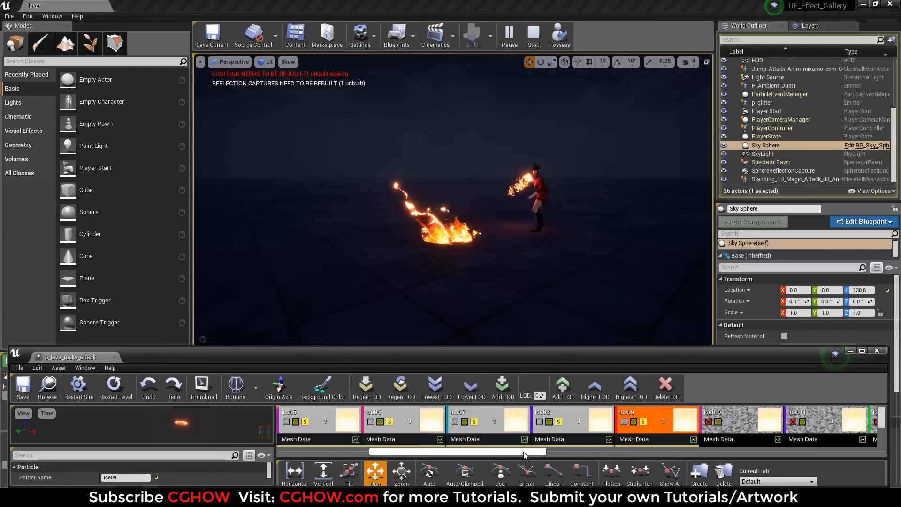
pyautogui.moveTo(535, 453); pyautogui.dragTo(590, 454)
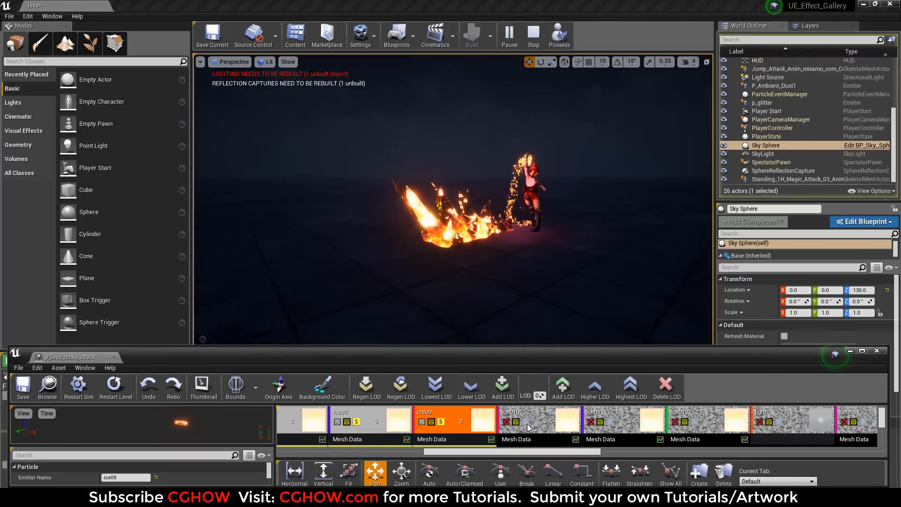
pyautogui.click(525, 422)
pyautogui.click(610, 422)
pyautogui.click(693, 423)
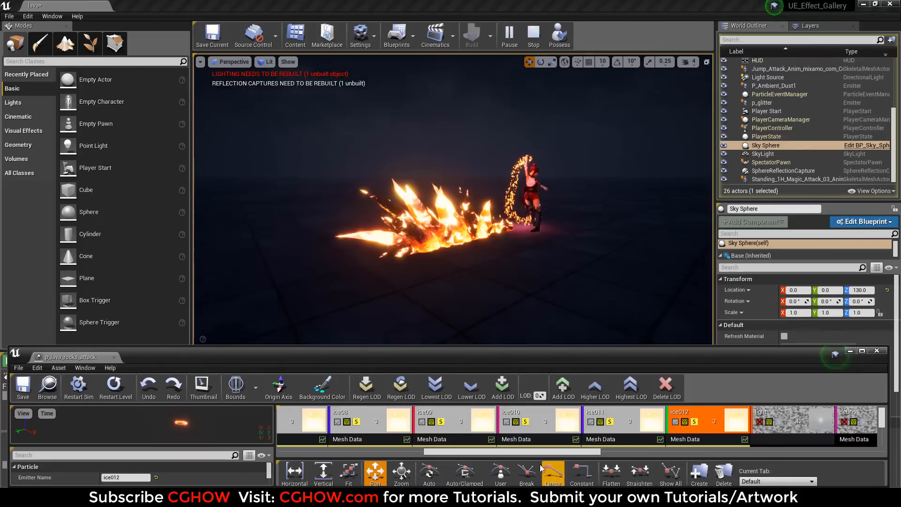
# Step: Add the light, debris and mist emitters one by one to the solo preview while watching the attack in the level
pyautogui.moveTo(526, 454); pyautogui.dragTo(581, 453)
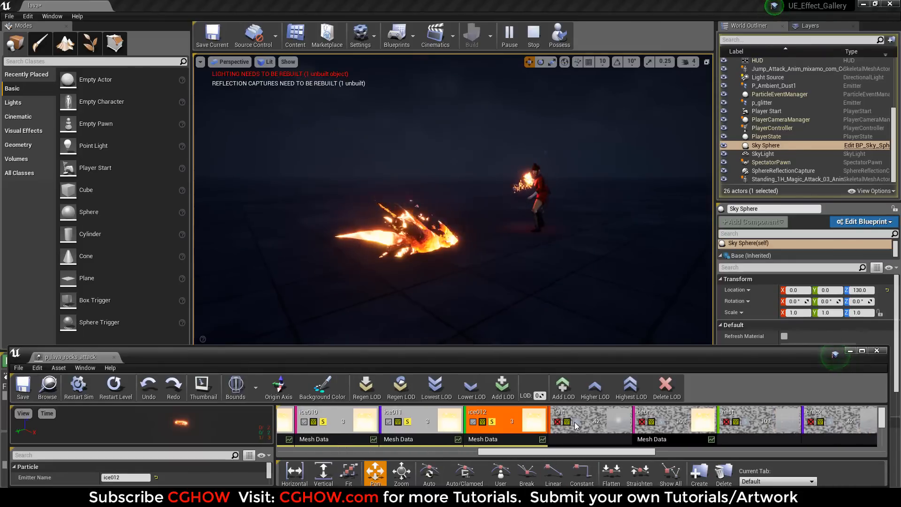
pyautogui.click(584, 443)
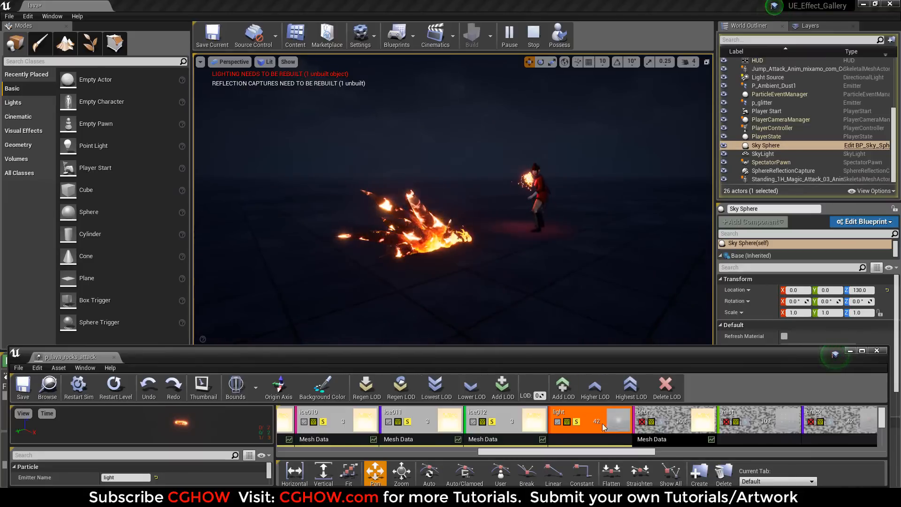
pyautogui.click(662, 424)
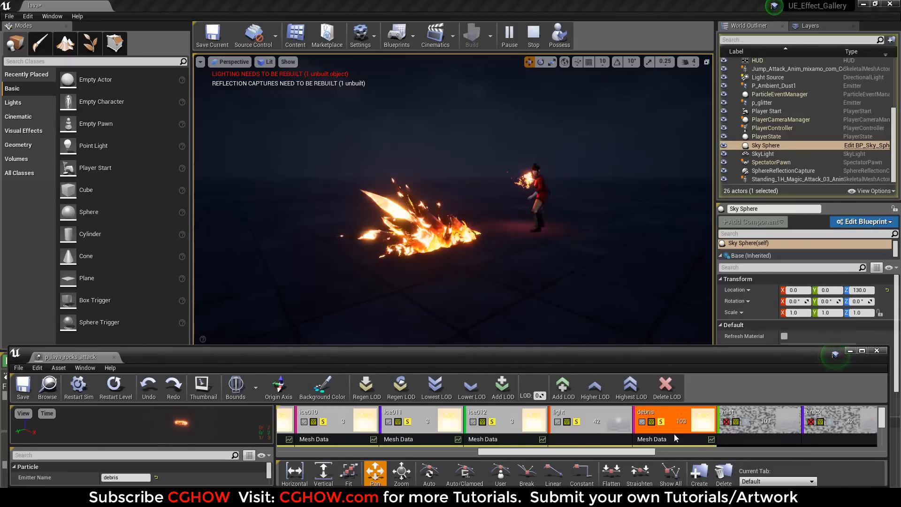
pyautogui.scroll(-3, 654, 452)
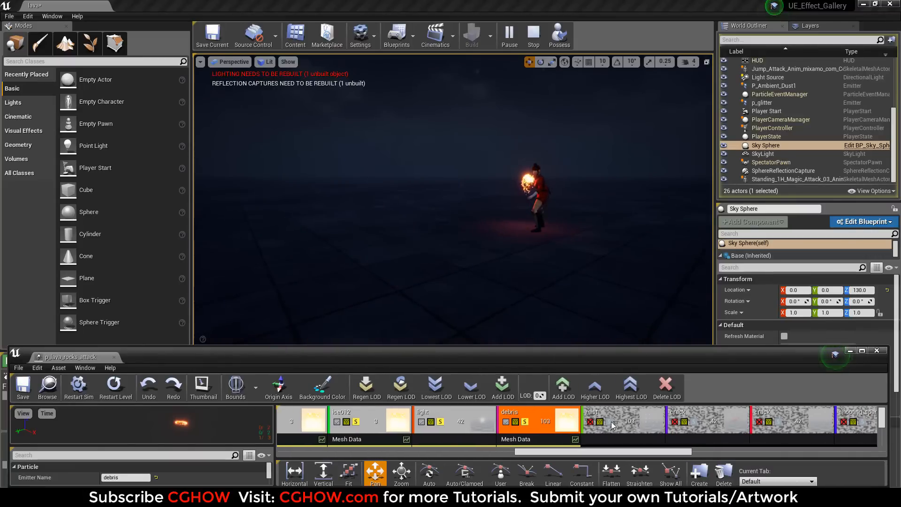
pyautogui.click(612, 425)
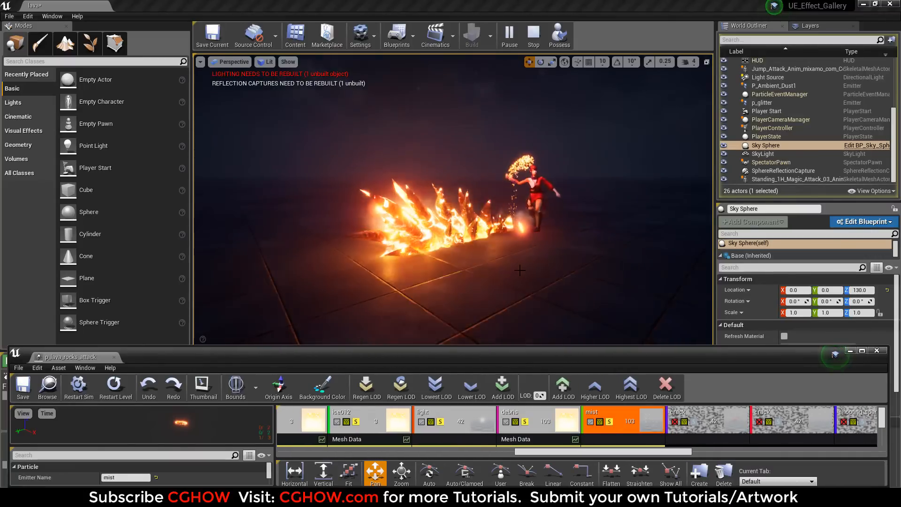
# Step: Add both crack emitters to the solo preview, restarting the simulation after the first one
pyautogui.click(693, 425)
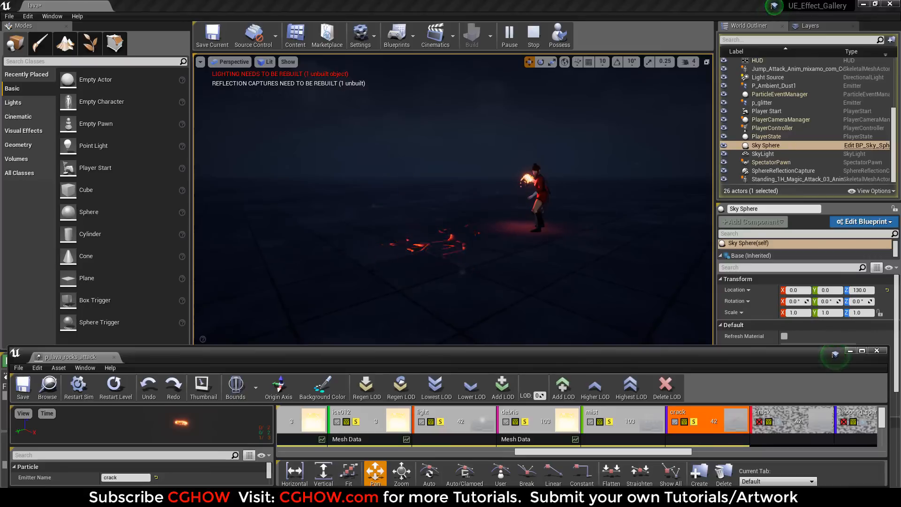
pyautogui.click(115, 384)
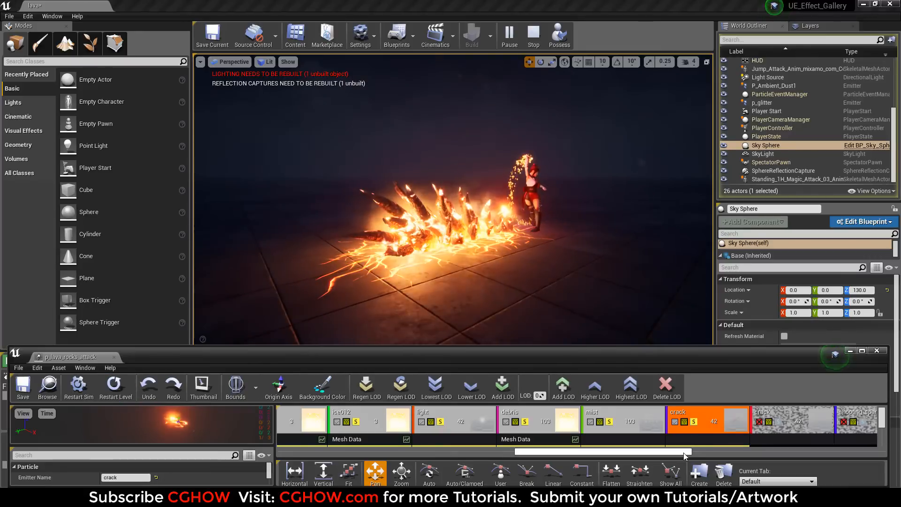
pyautogui.moveTo(685, 456); pyautogui.dragTo(718, 457)
pyautogui.click(658, 426)
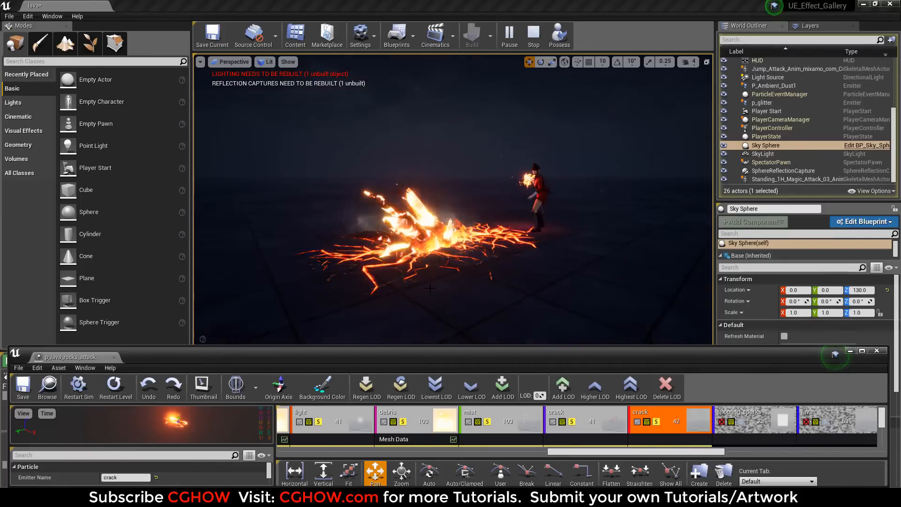
# Step: Add the shooting_sparks emitter and the two lava emitters one by one to the solo preview while watching the effect in the level
pyautogui.click(742, 425)
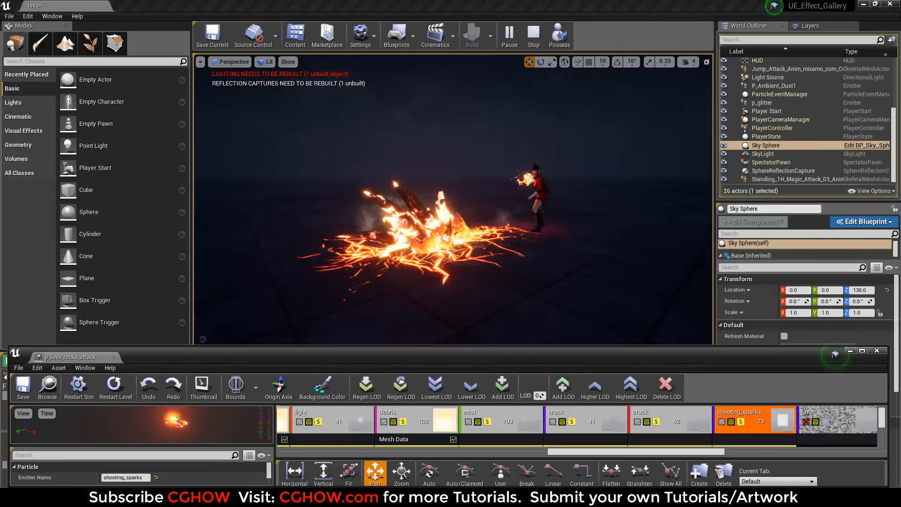
pyautogui.moveTo(712, 455); pyautogui.dragTo(749, 455)
pyautogui.click(704, 423)
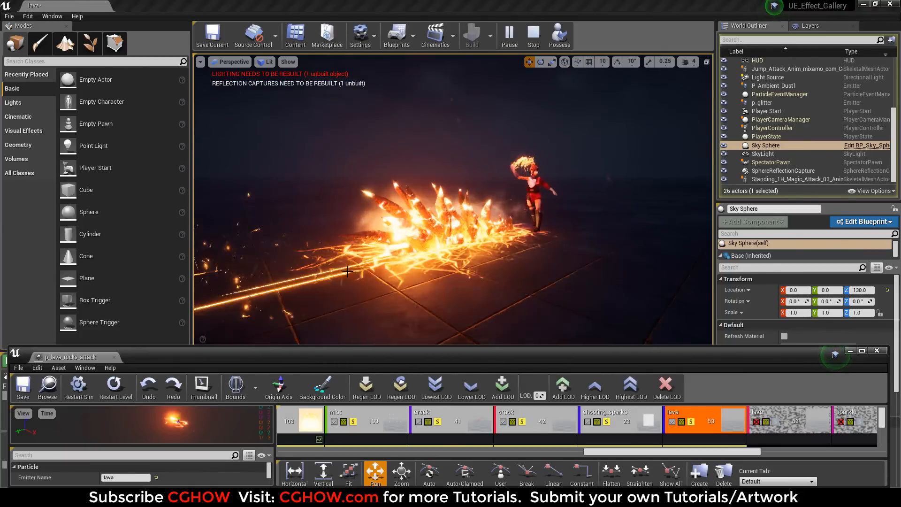
pyautogui.moveTo(742, 454); pyautogui.dragTo(767, 454)
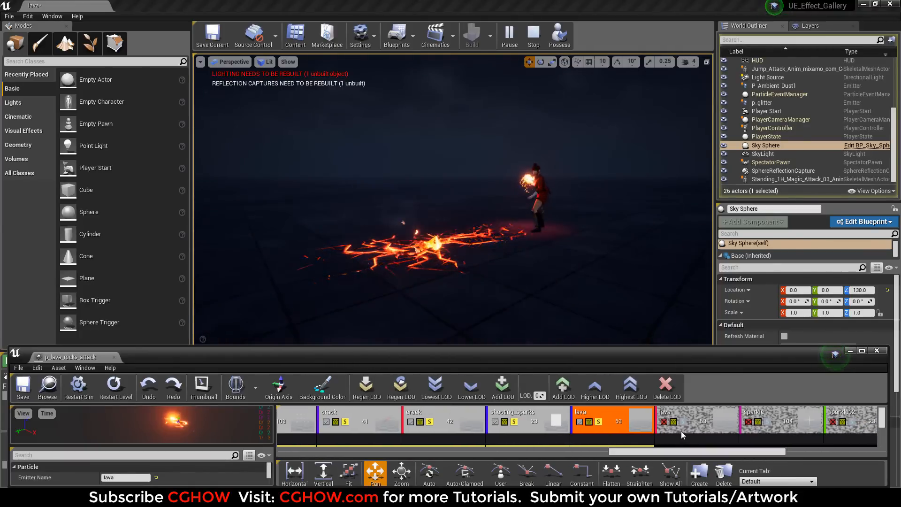
pyautogui.click(684, 424)
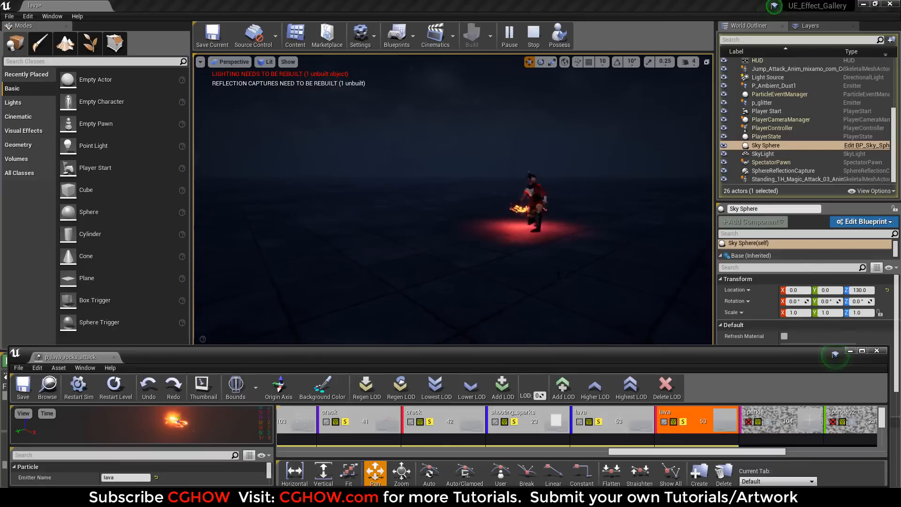